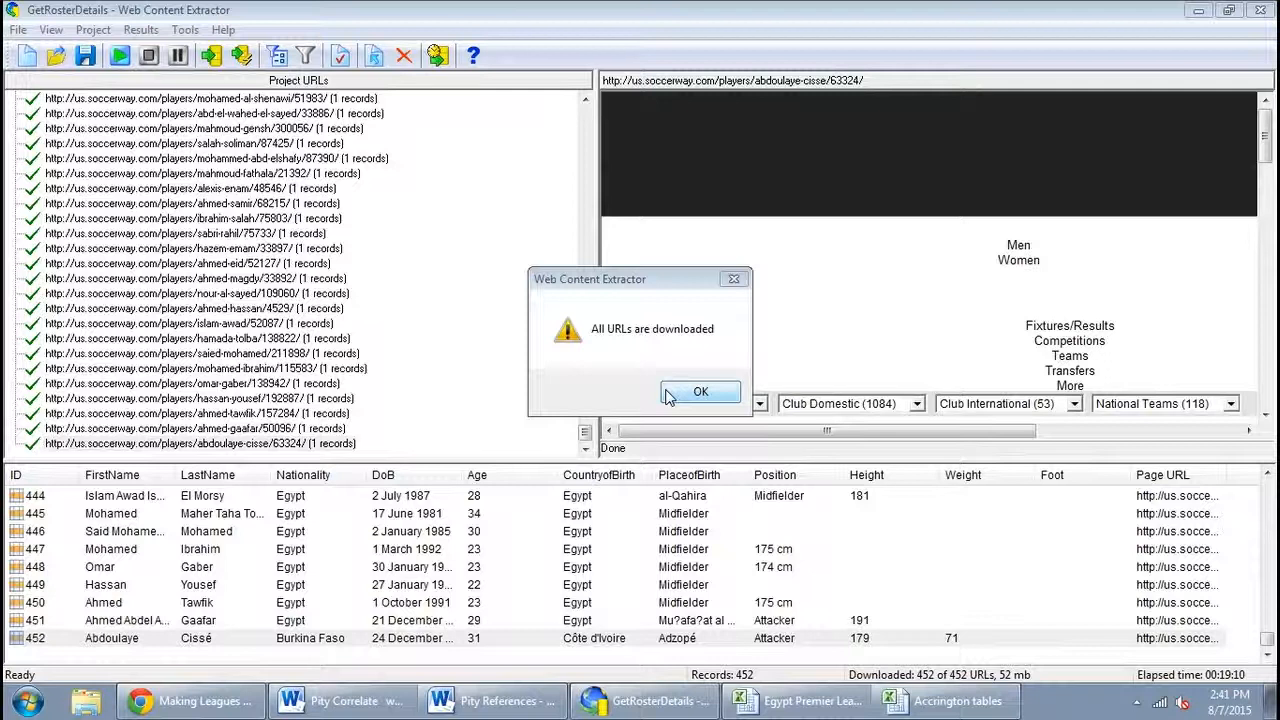
Set up an export of the extracted records to an Excel (CSV) file with the text qualifier set to none.
{"action": "left_click", "coordinate": [669, 395]}
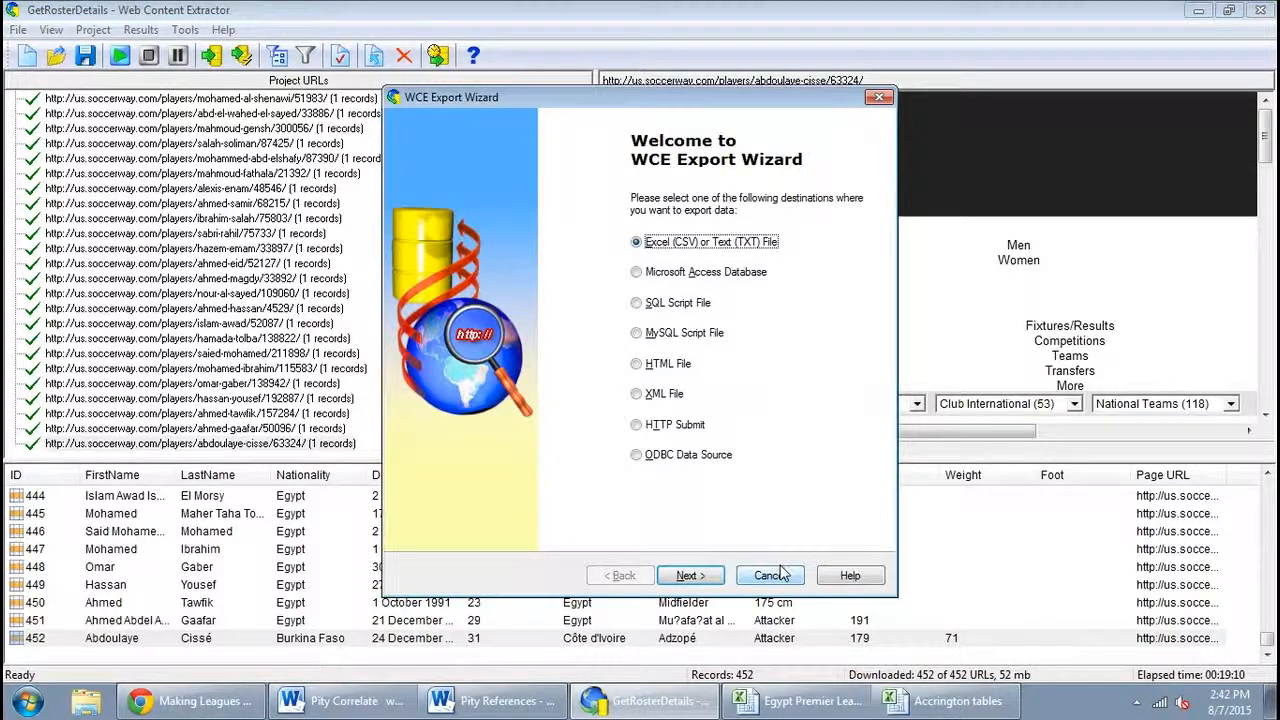
{"action": "left_click", "coordinate": [690, 575]}
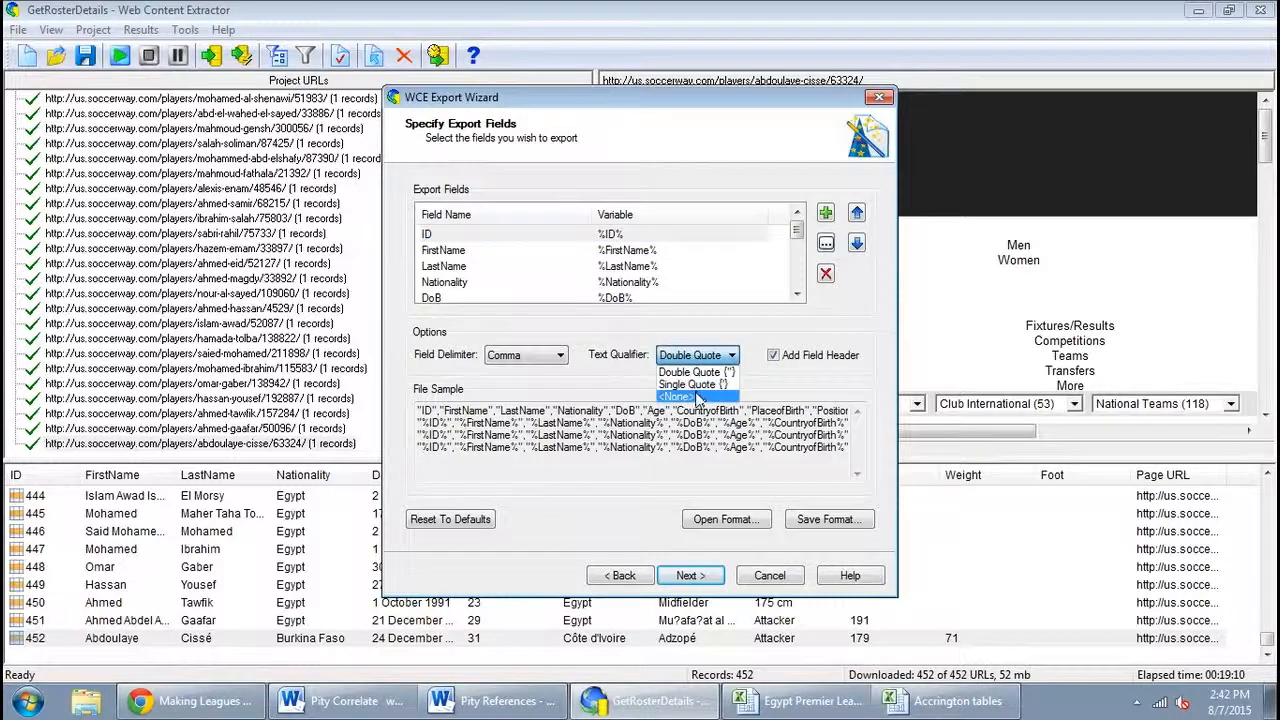
{"action": "left_click", "coordinate": [700, 400]}
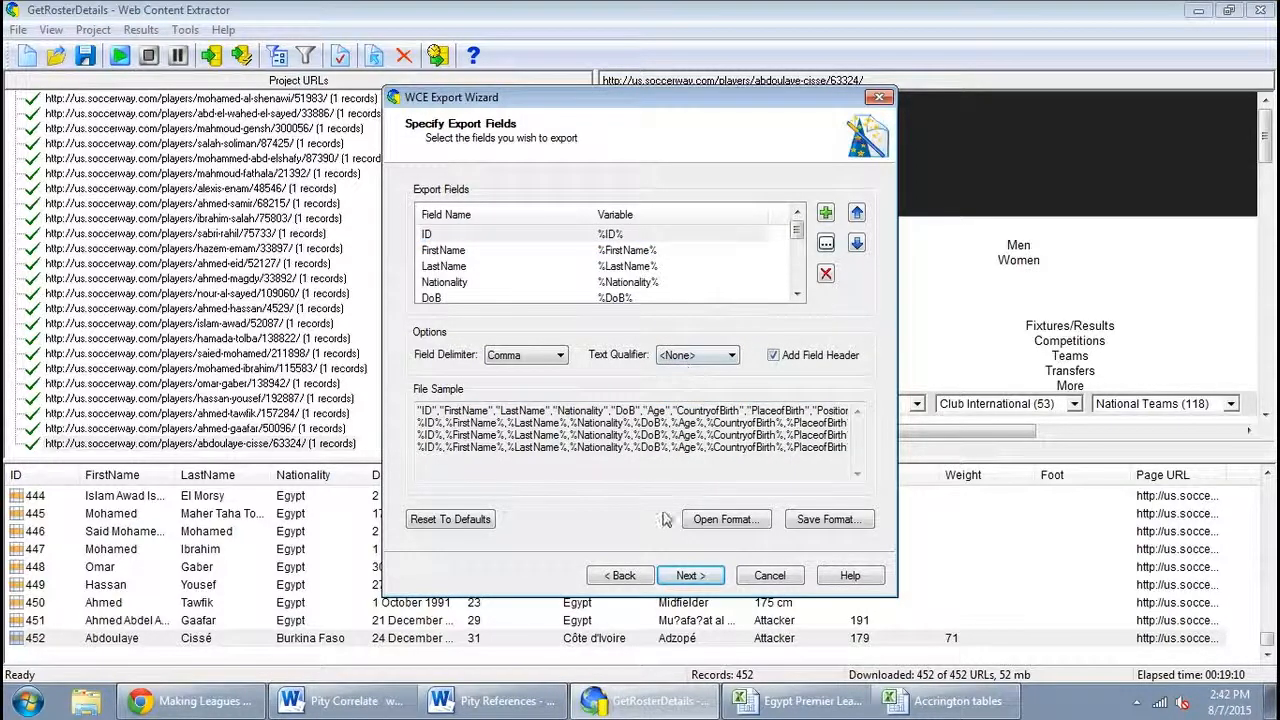
{"action": "left_click", "coordinate": [690, 576]}
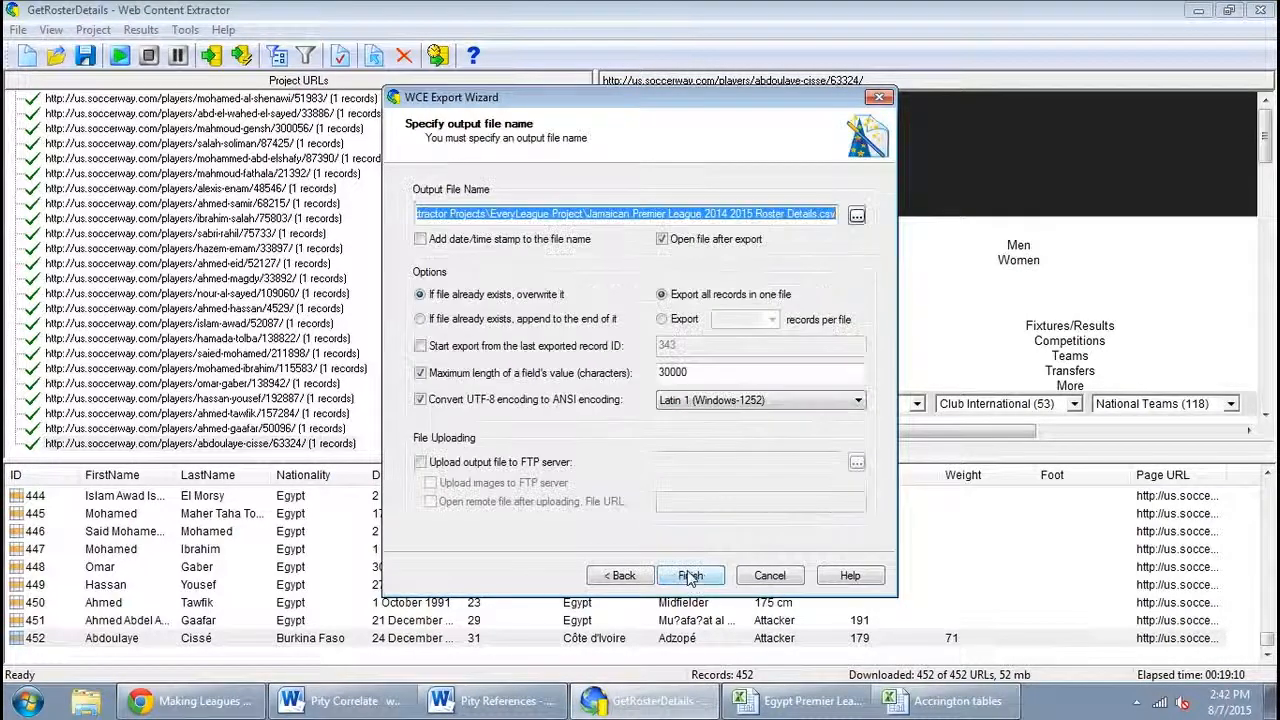
Replace Jamaican with Egypt in the output name, making it Egypt Premier League 2014 2015 Roster Details.csv, and run the export.
{"action": "left_click", "coordinate": [690, 580]}
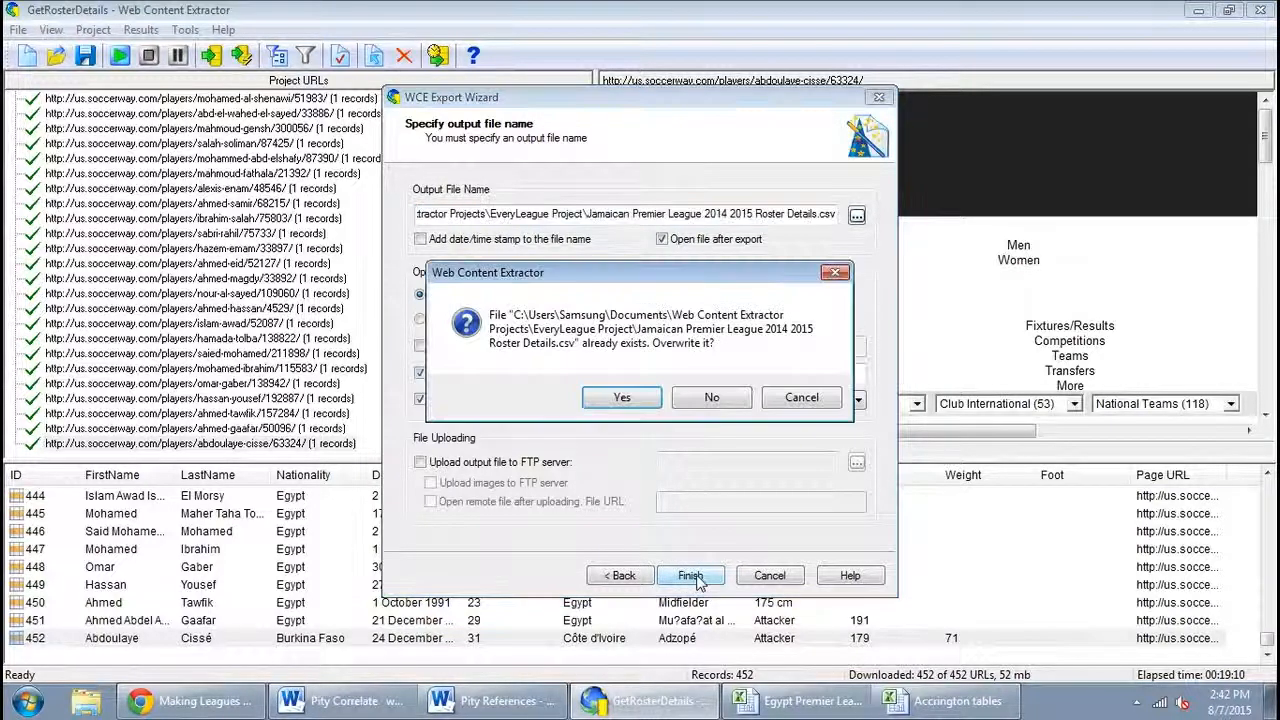
{"action": "left_click", "coordinate": [820, 399]}
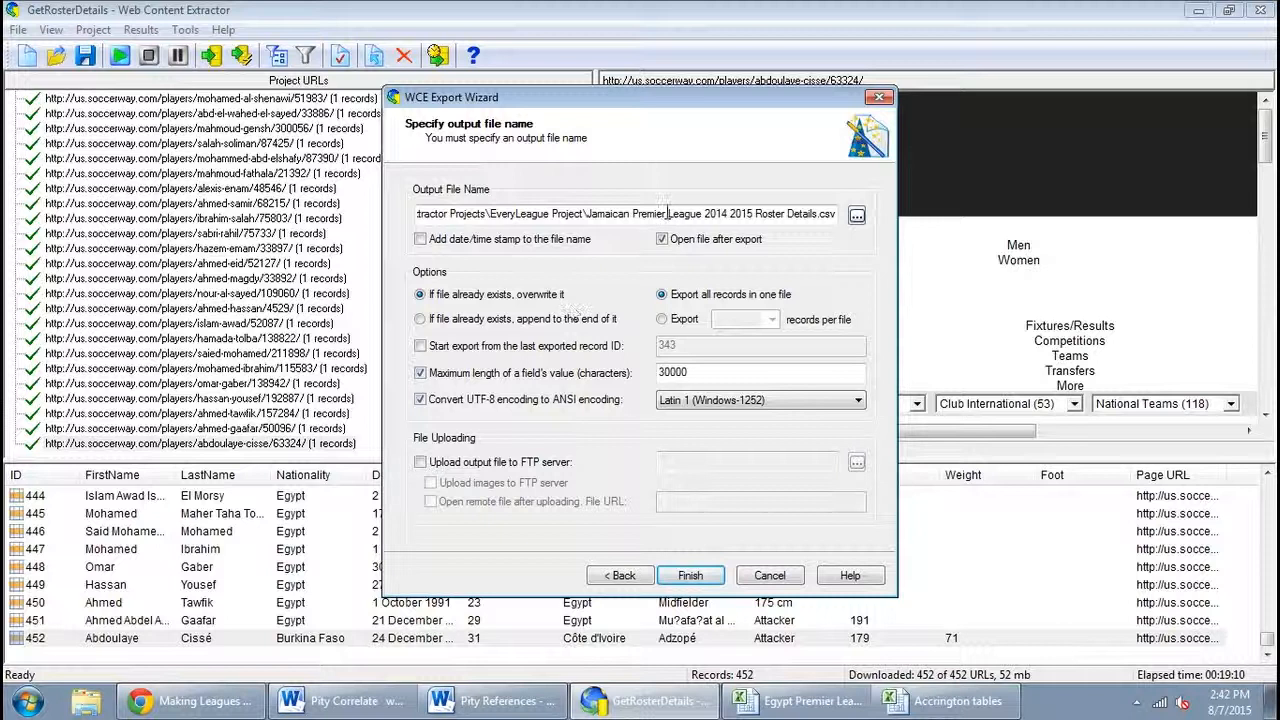
{"action": "left_click", "coordinate": [627, 213]}
{"action": "left_click_drag", "start_coordinate": [629, 213], "coordinate": [584, 213]}
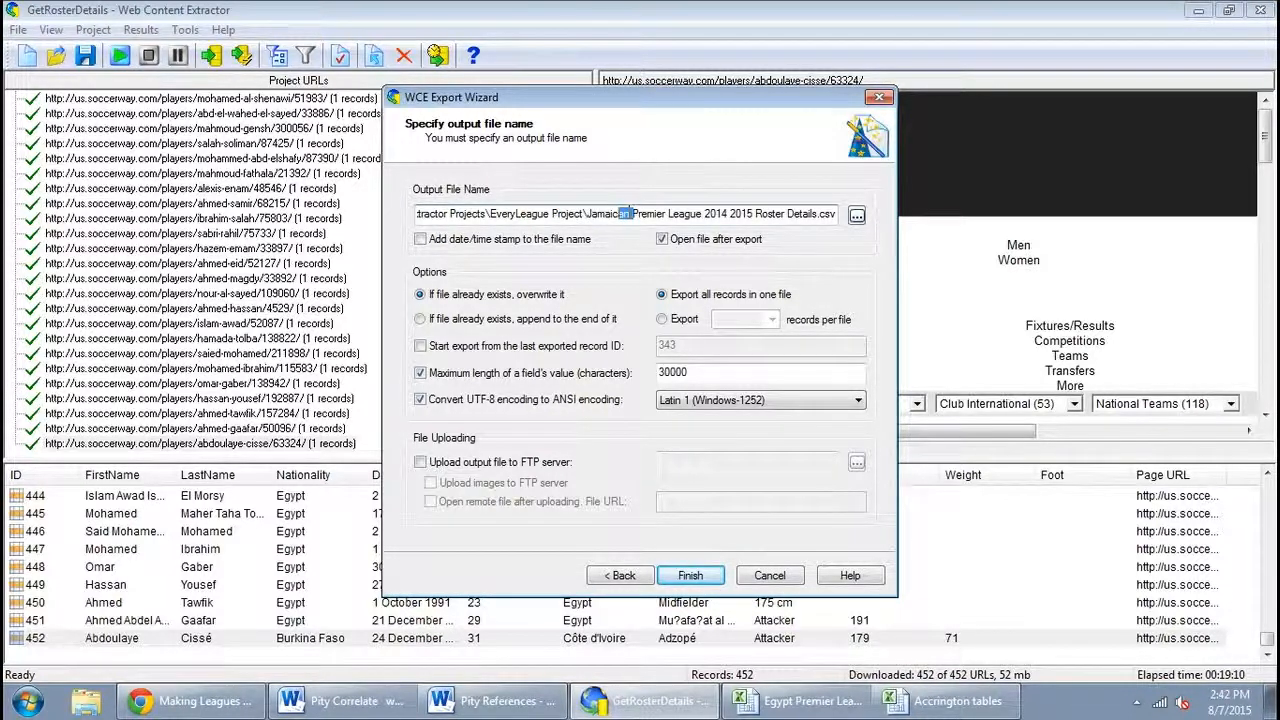
{"action": "type", "text": "Egypt"}
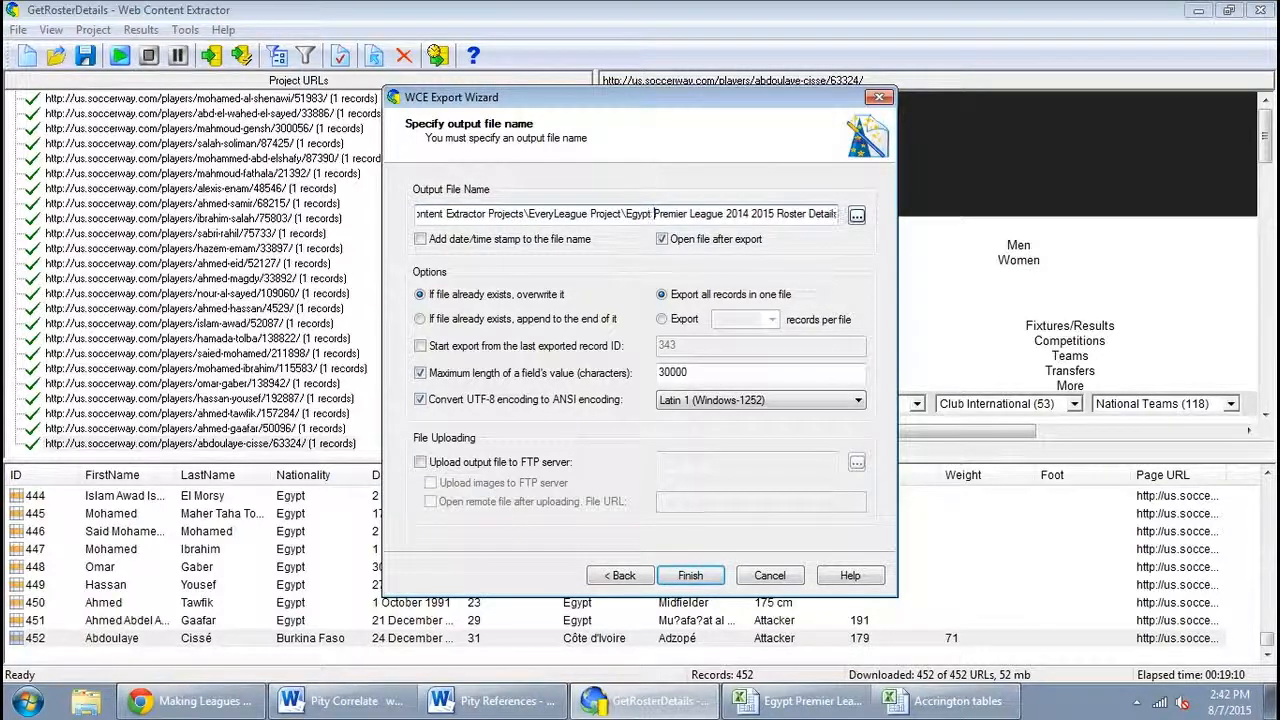
{"action": "key", "text": "End"}
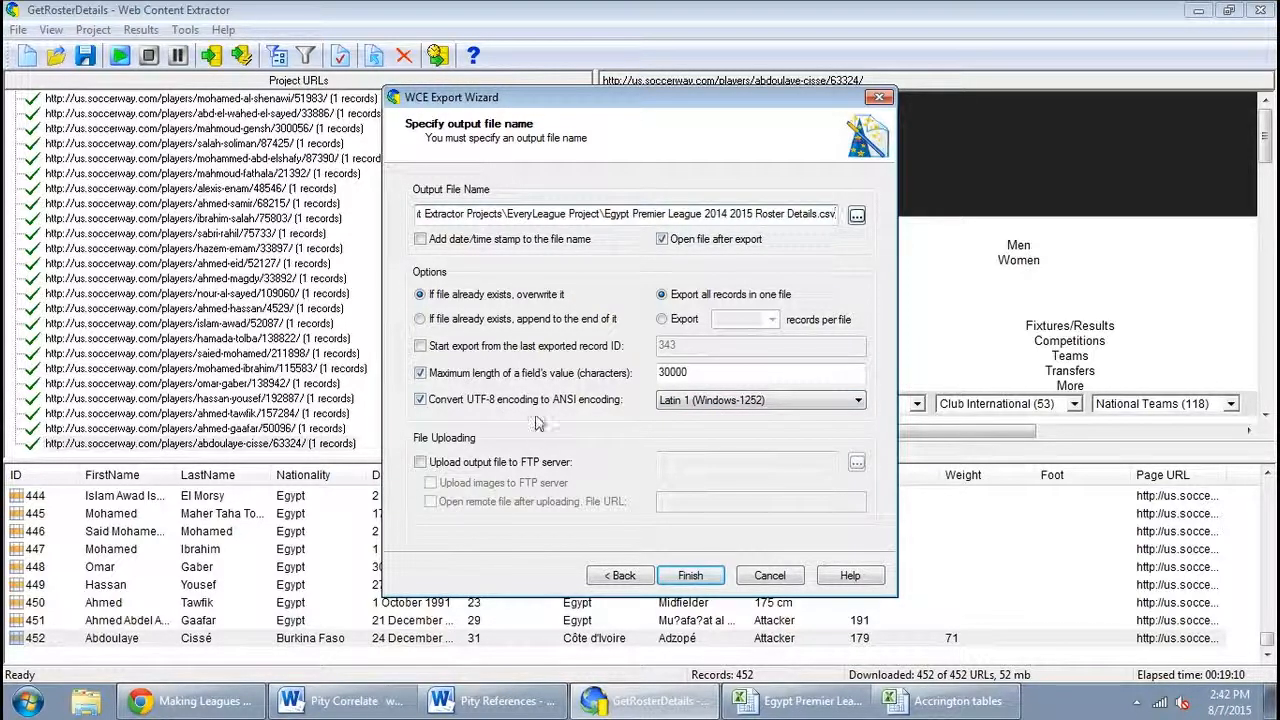
{"action": "left_click", "coordinate": [691, 577]}
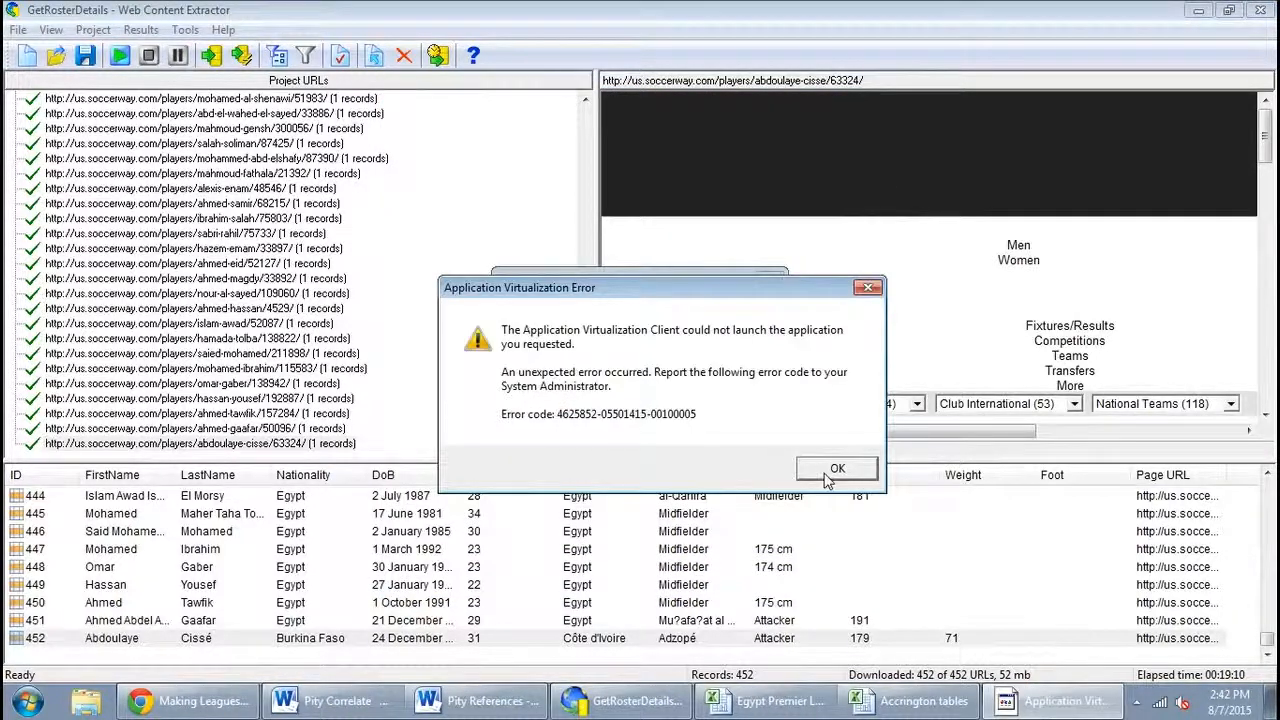
Search the computer for "egypt" and open the exported Egypt Premier League 2014 2015 Roster Details file in Excel.
{"action": "left_click", "coordinate": [825, 474]}
{"action": "left_click", "coordinate": [746, 390]}
{"action": "left_click", "coordinate": [28, 701]}
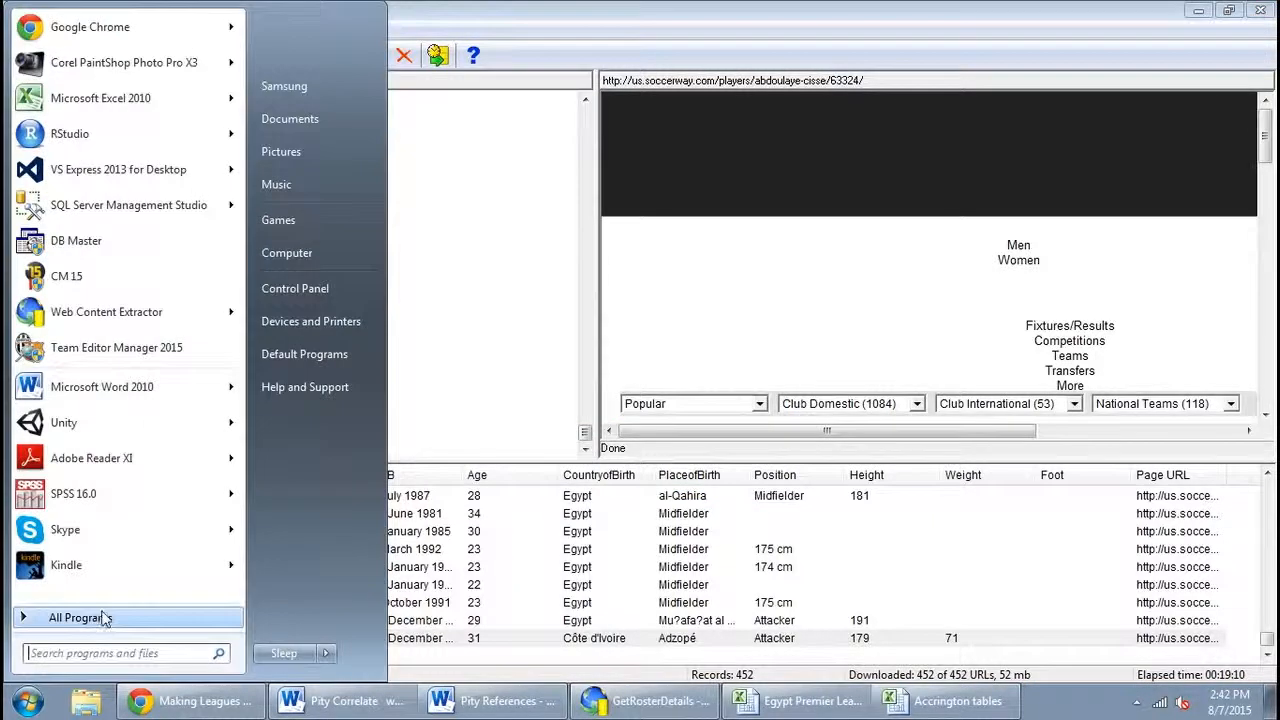
{"action": "left_click", "coordinate": [170, 654]}
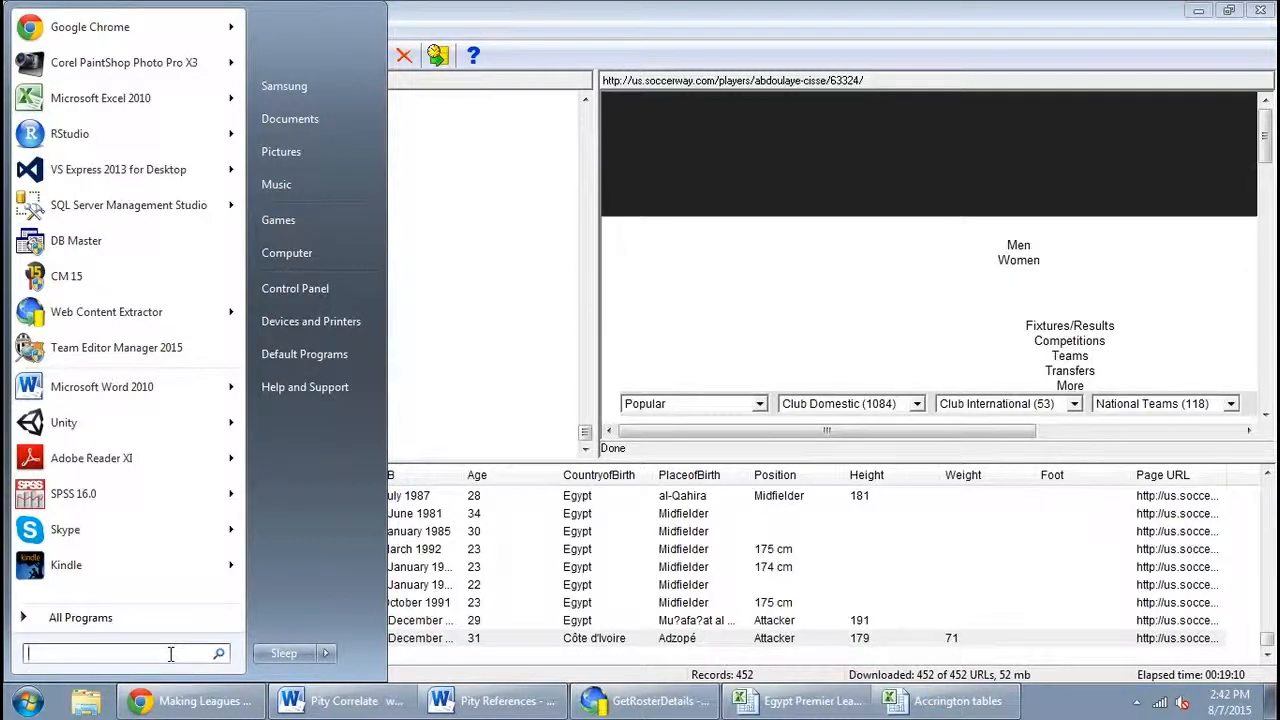
{"action": "type", "text": "egypt"}
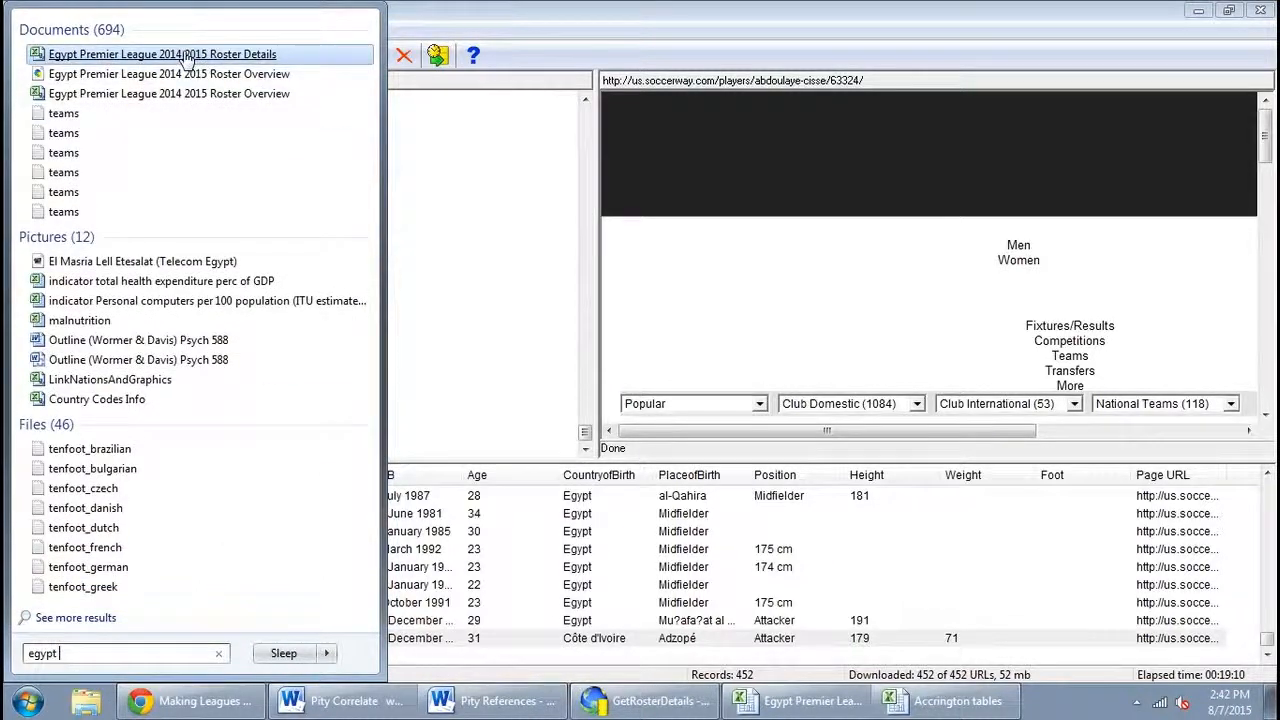
{"action": "left_click", "coordinate": [186, 55]}
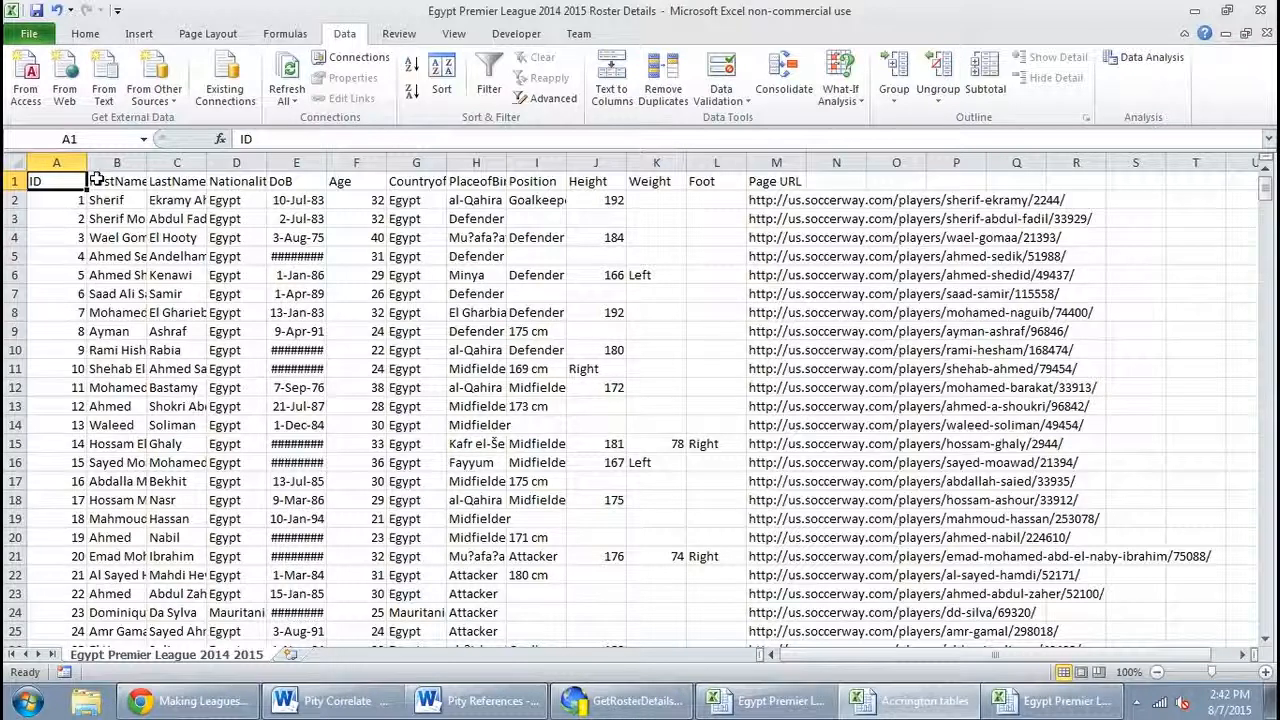
Autofit the column widths of the whole roster table from ID to Page URL.
{"action": "key", "text": "ctrl+shift+Down"}
{"action": "key", "text": "ctrl+shift+Right"}
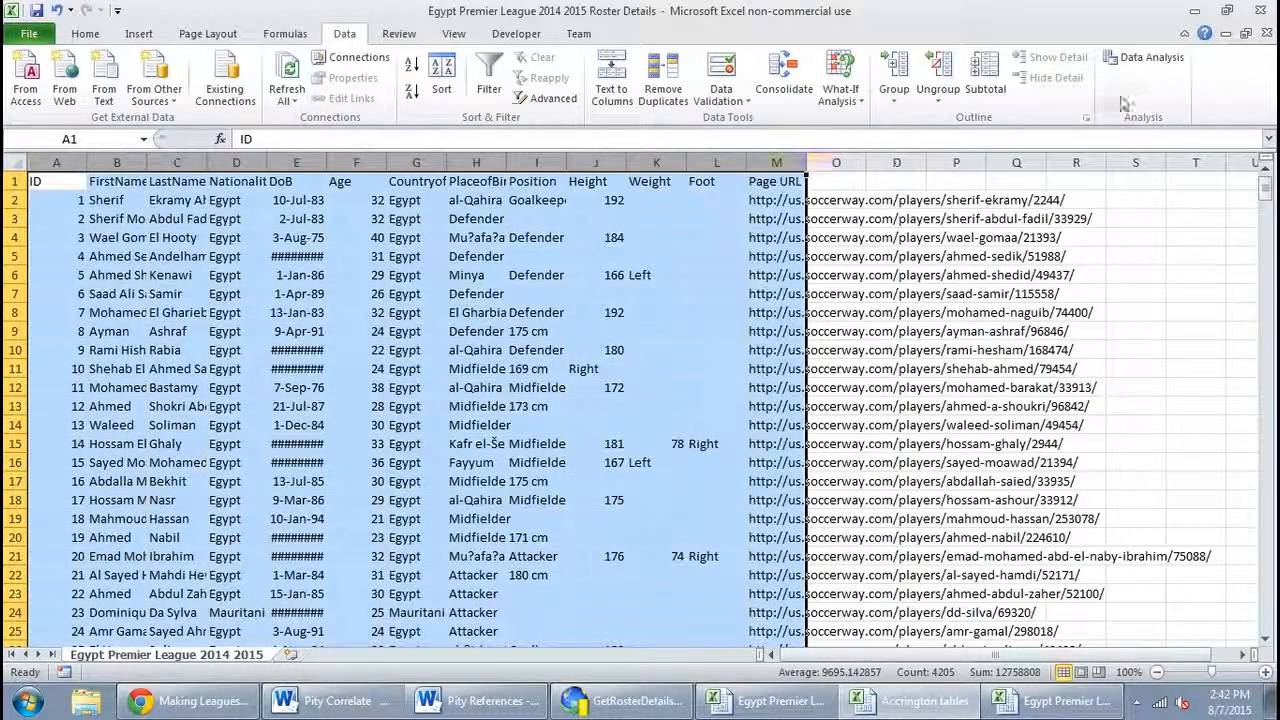
{"action": "left_click", "coordinate": [84, 34]}
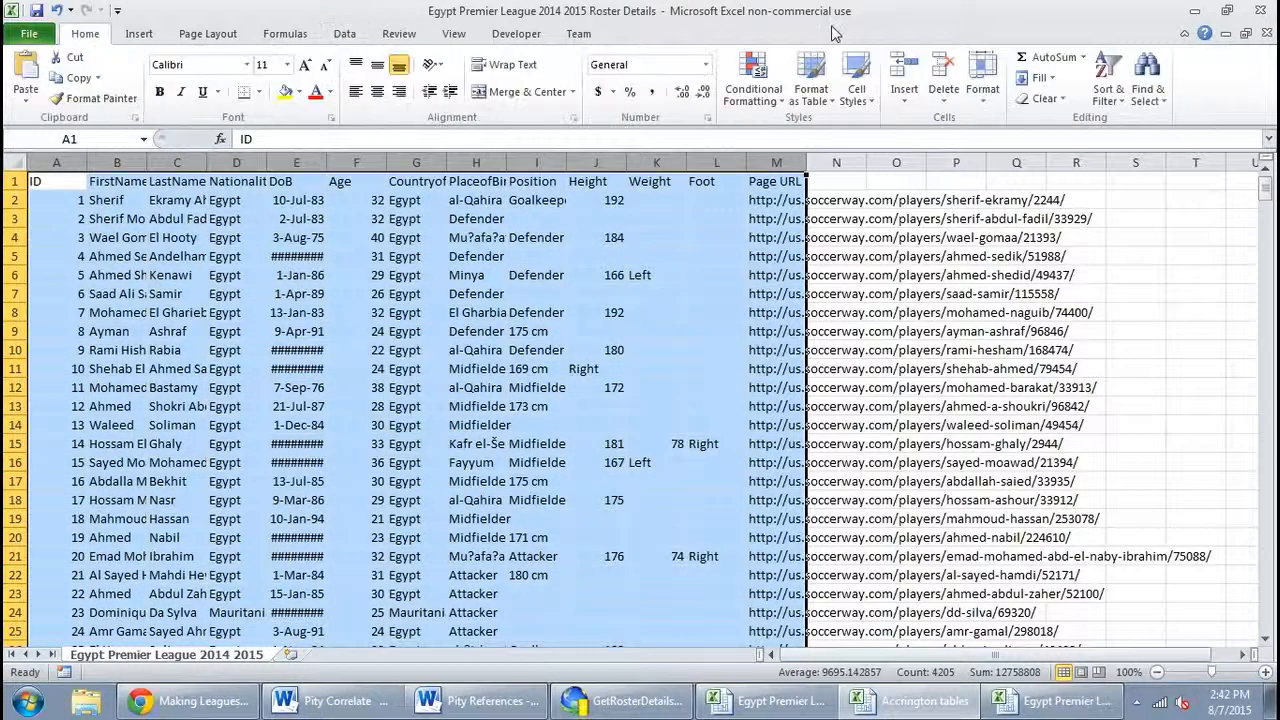
{"action": "left_click", "coordinate": [982, 80]}
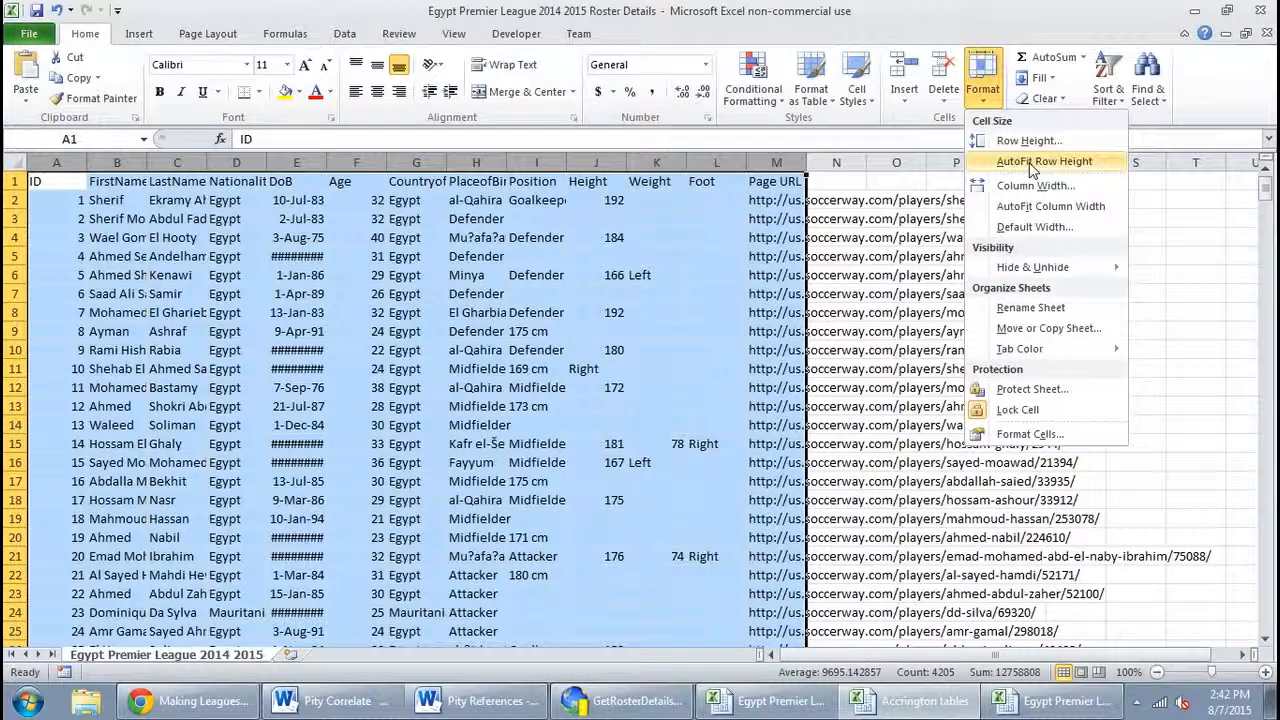
{"action": "left_click", "coordinate": [1064, 208]}
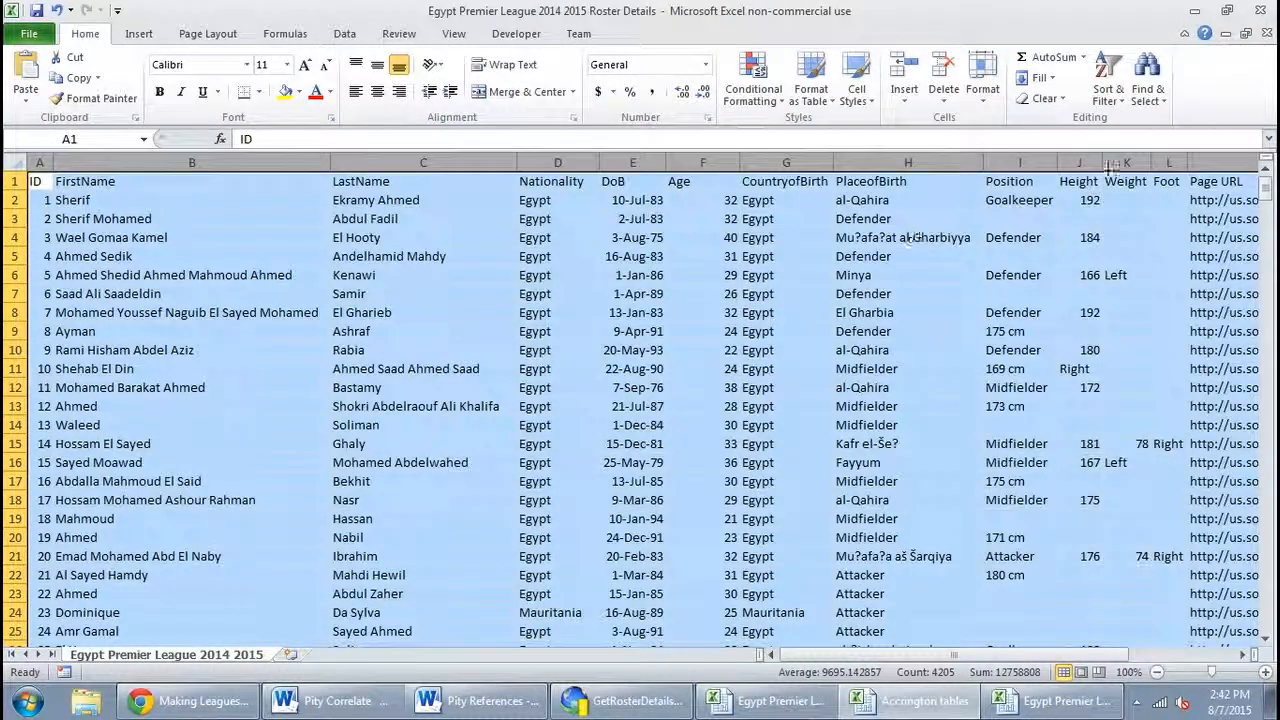
Sort all player records below the header row by Foot, A to Z.
{"action": "left_click", "coordinate": [1066, 197]}
{"action": "key", "text": "Up"}
{"action": "key", "text": "Right"}
{"action": "key", "text": "Right"}
{"action": "key", "text": "Right"}
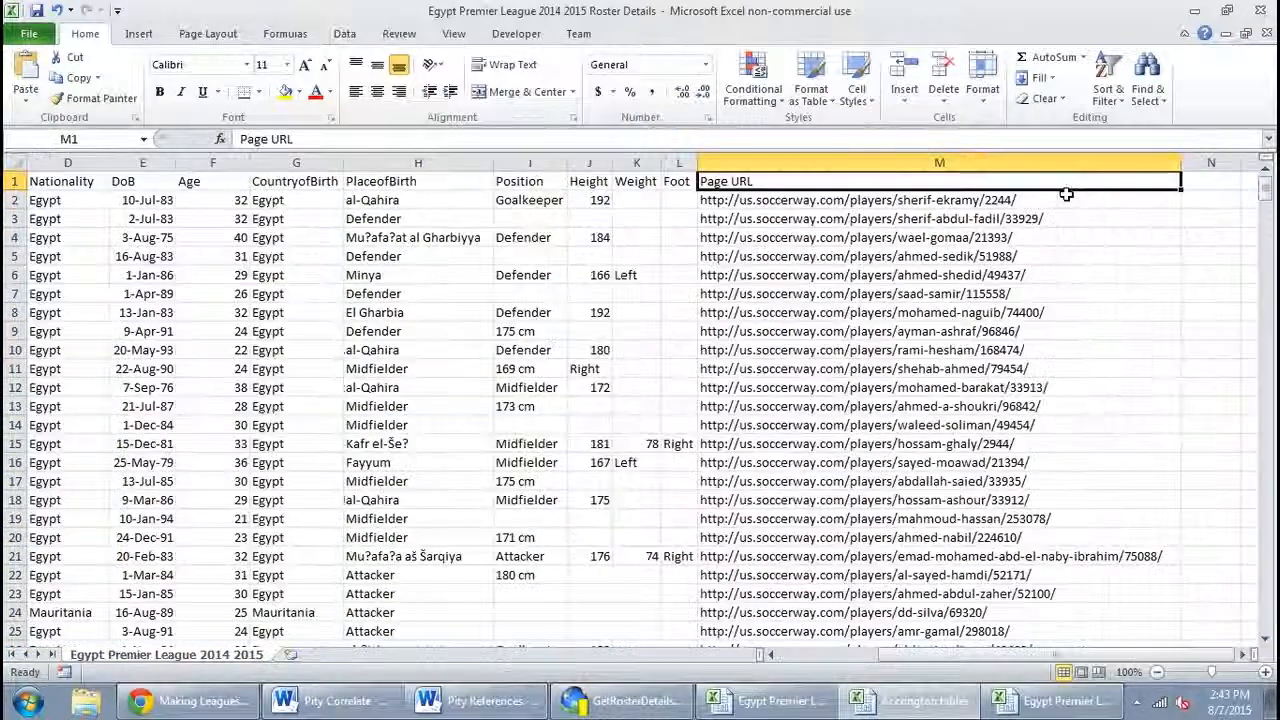
{"action": "key", "text": "Down"}
{"action": "key", "text": "Left"}
{"action": "key", "text": "Right"}
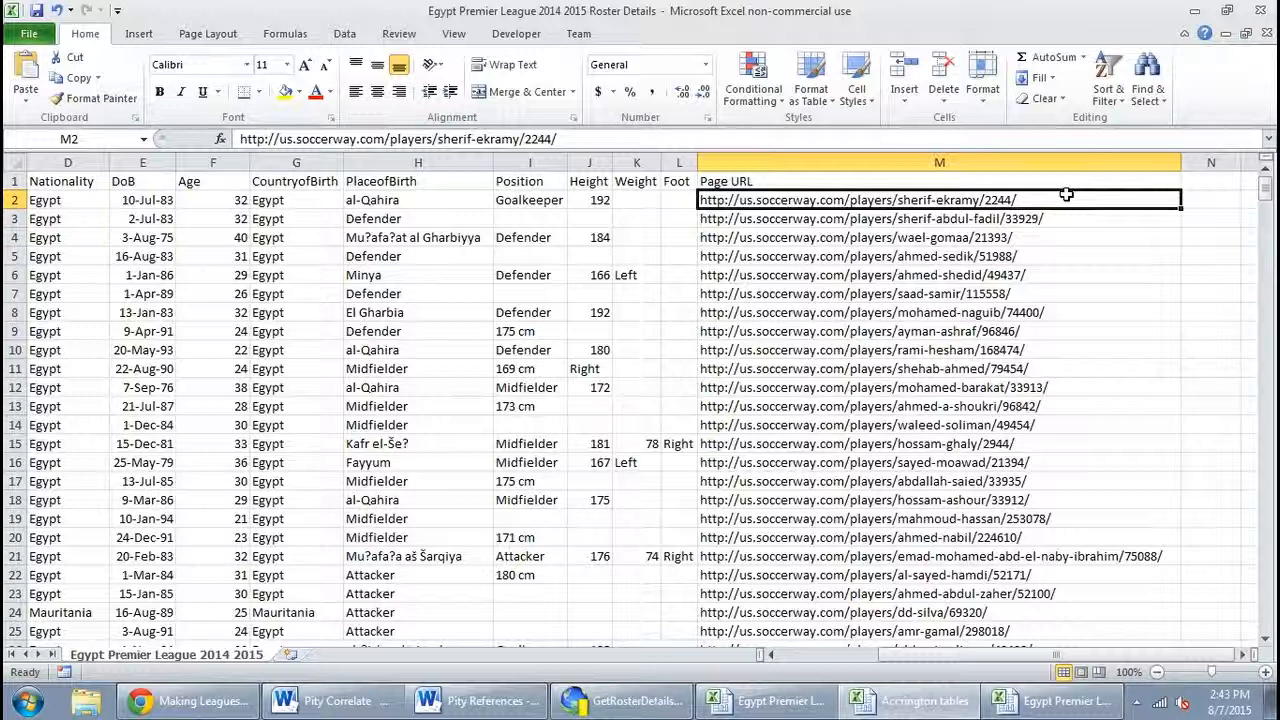
{"action": "key", "text": "ctrl+shift+Left"}
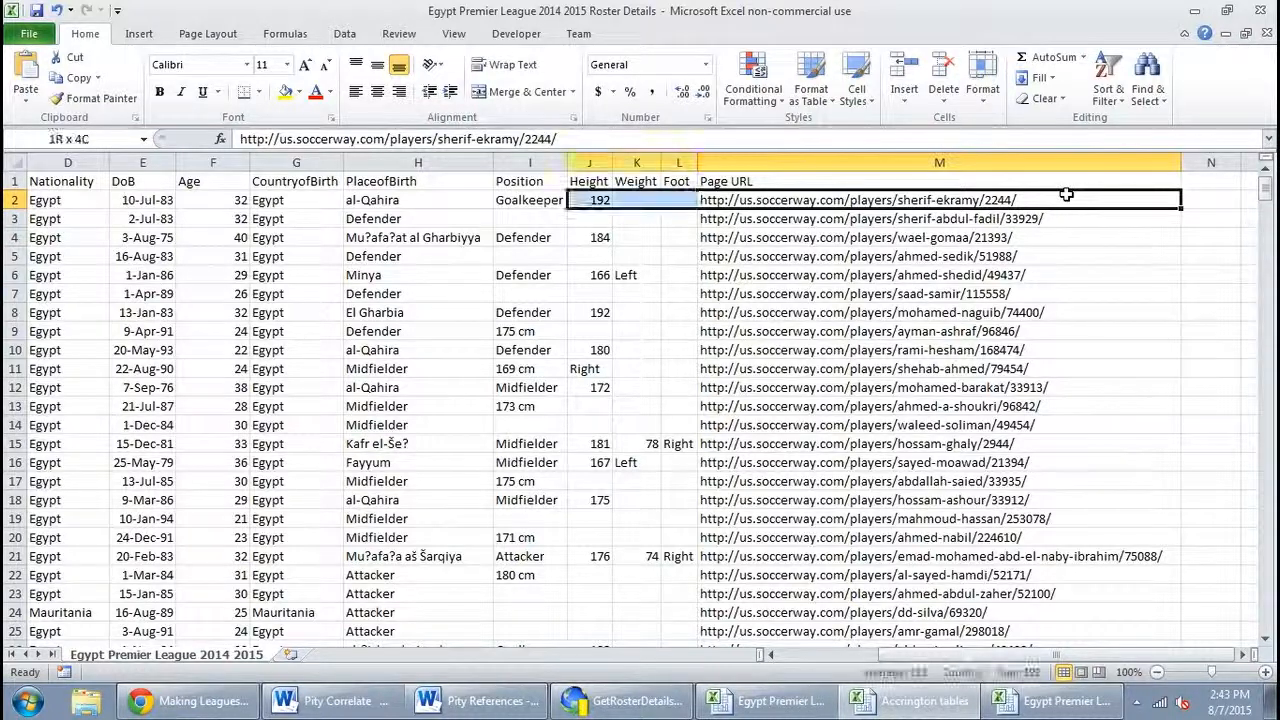
{"action": "key", "text": "ctrl+shift+Down"}
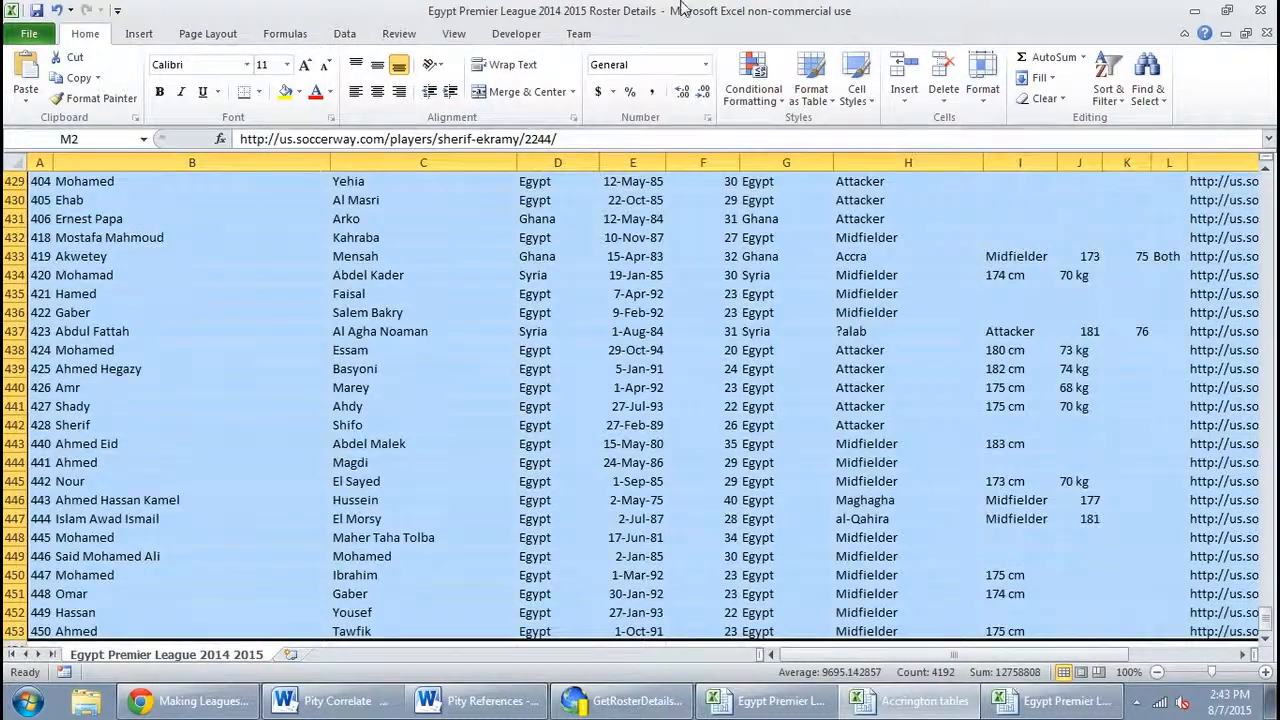
{"action": "left_click", "coordinate": [344, 33]}
{"action": "left_click", "coordinate": [441, 80]}
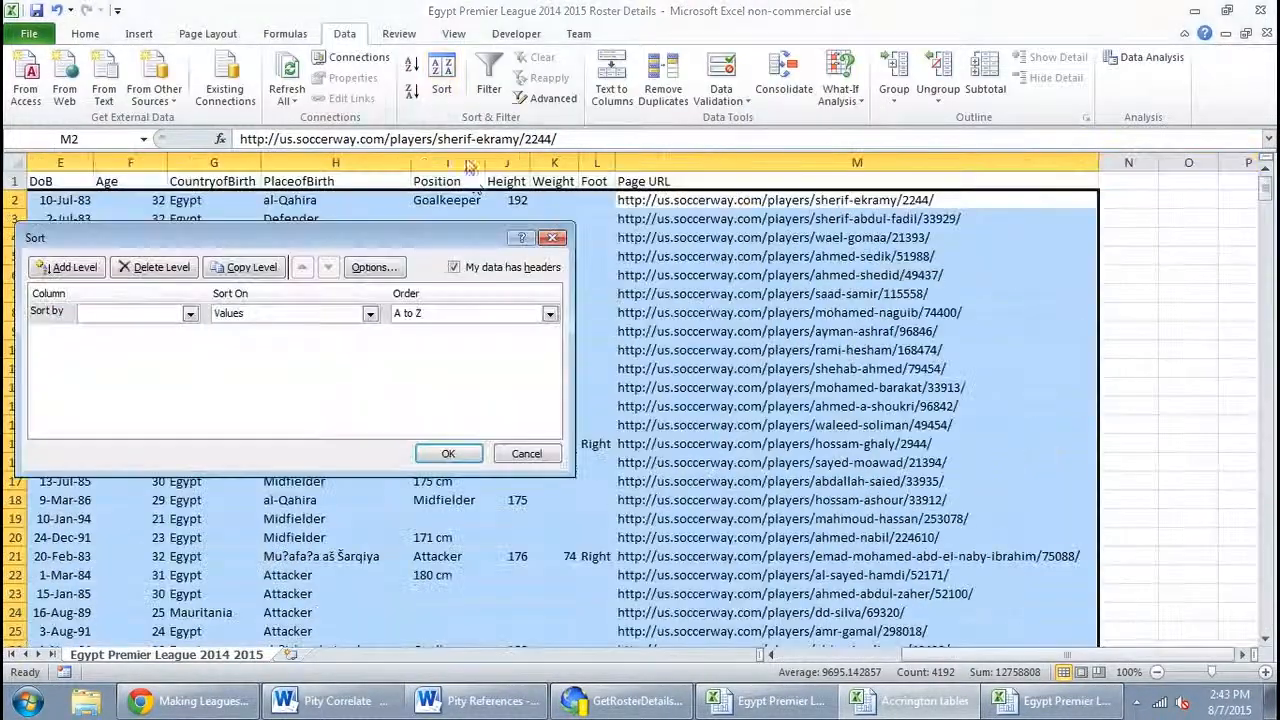
{"action": "left_click", "coordinate": [189, 313]}
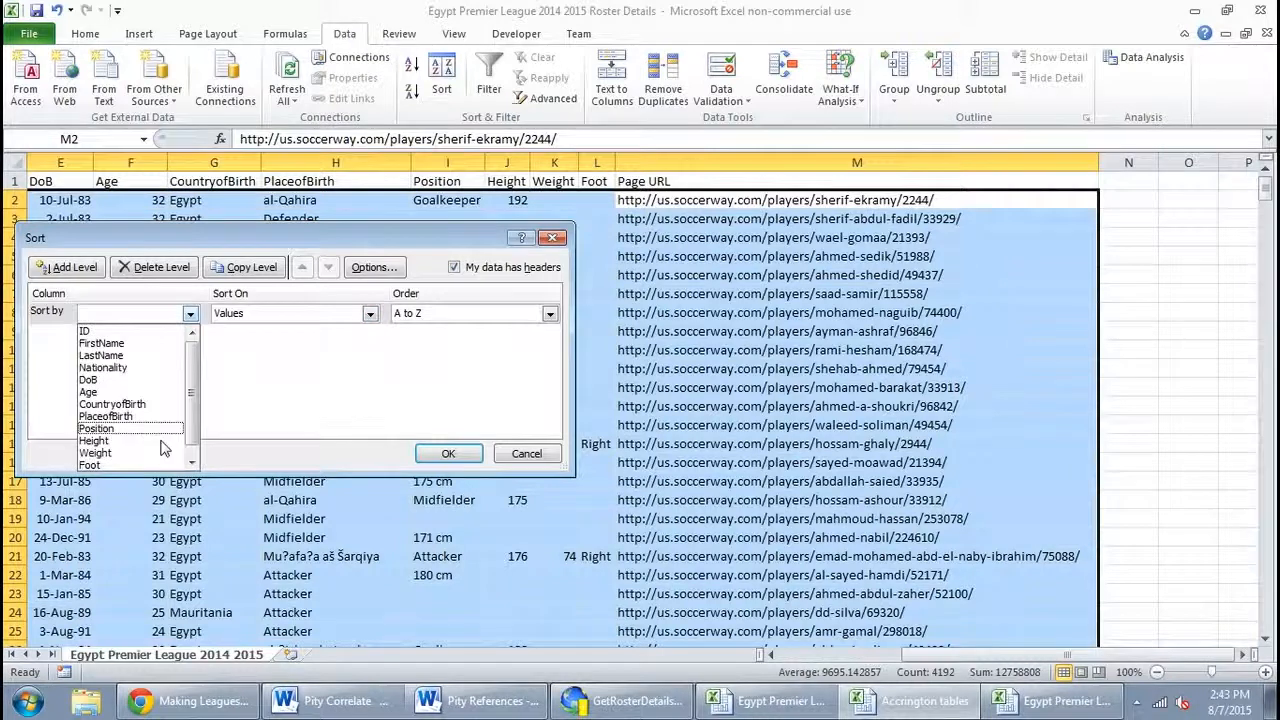
{"action": "left_click", "coordinate": [130, 465]}
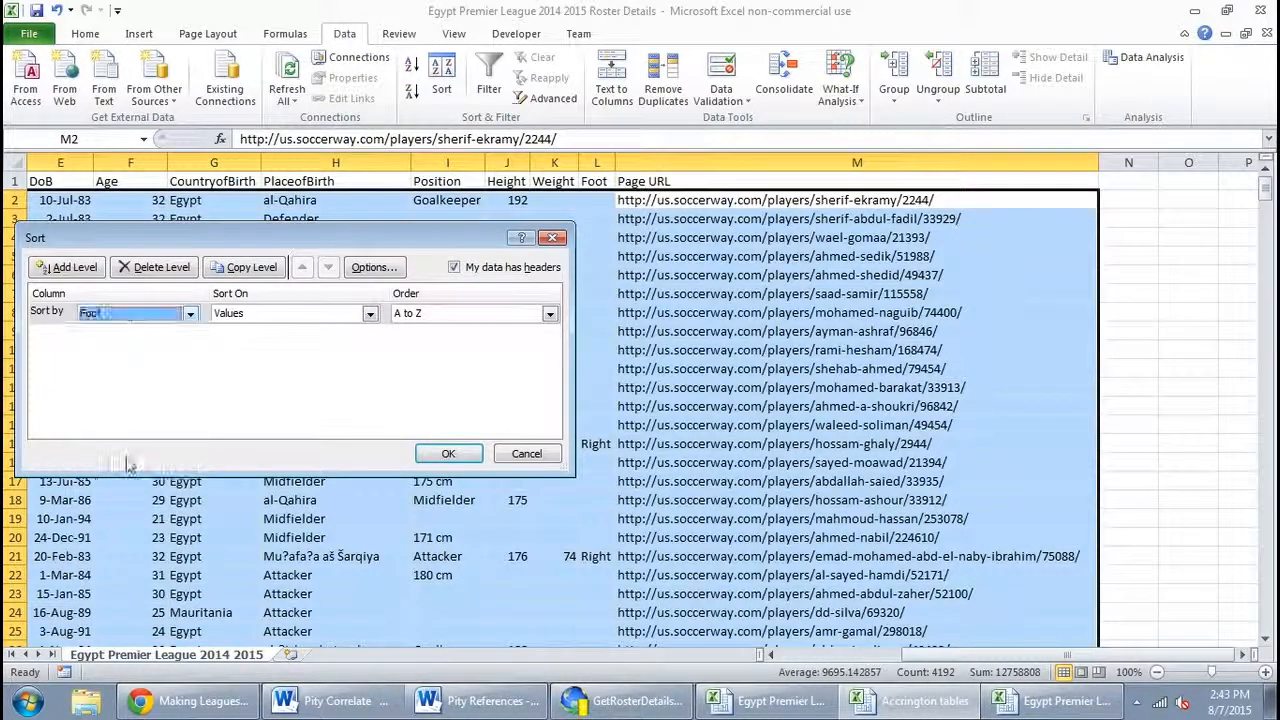
{"action": "left_click", "coordinate": [449, 453]}
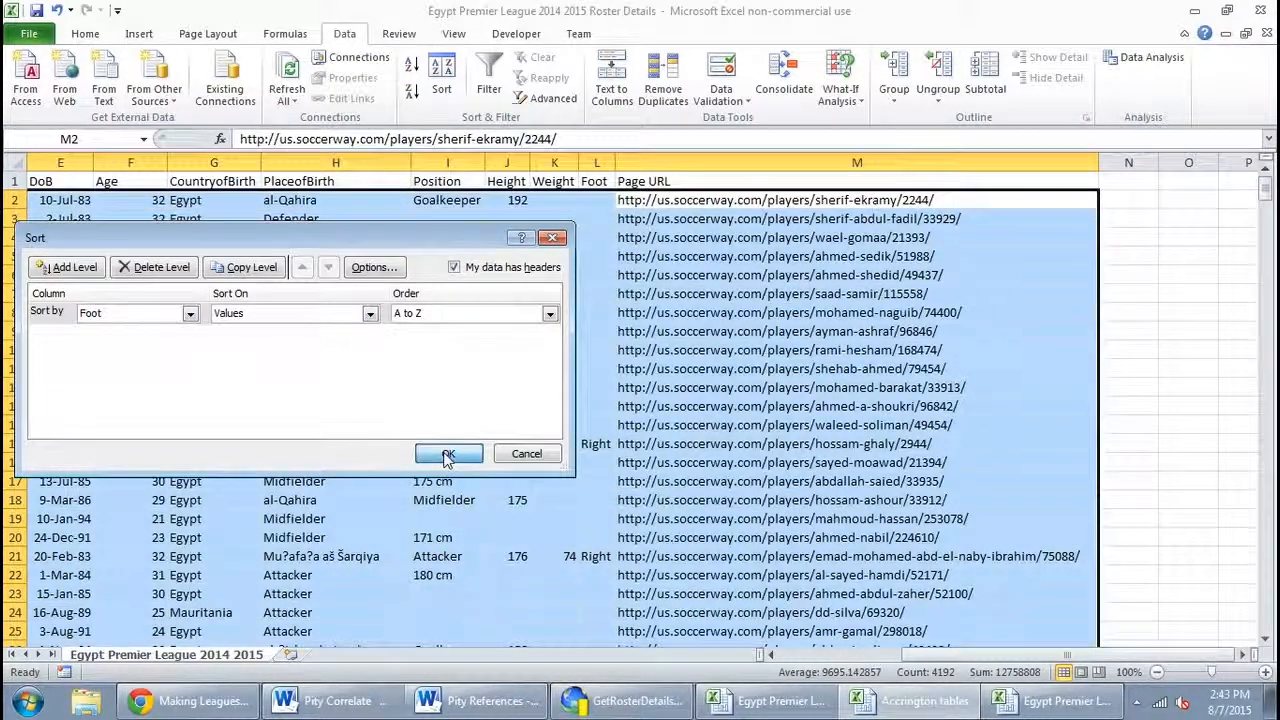
Look through the Foot column down to the end of the table for misplaced or missing entries.
{"action": "left_click", "coordinate": [595, 293]}
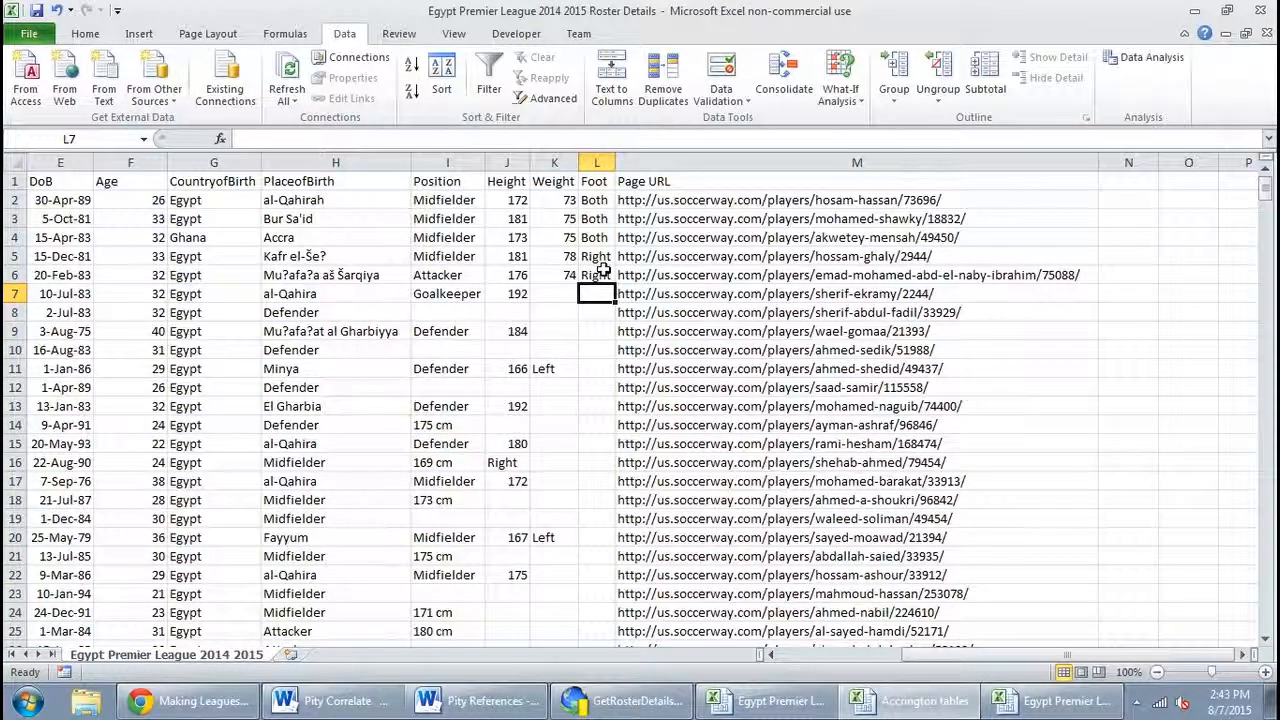
{"action": "key", "text": "Page_Down"}
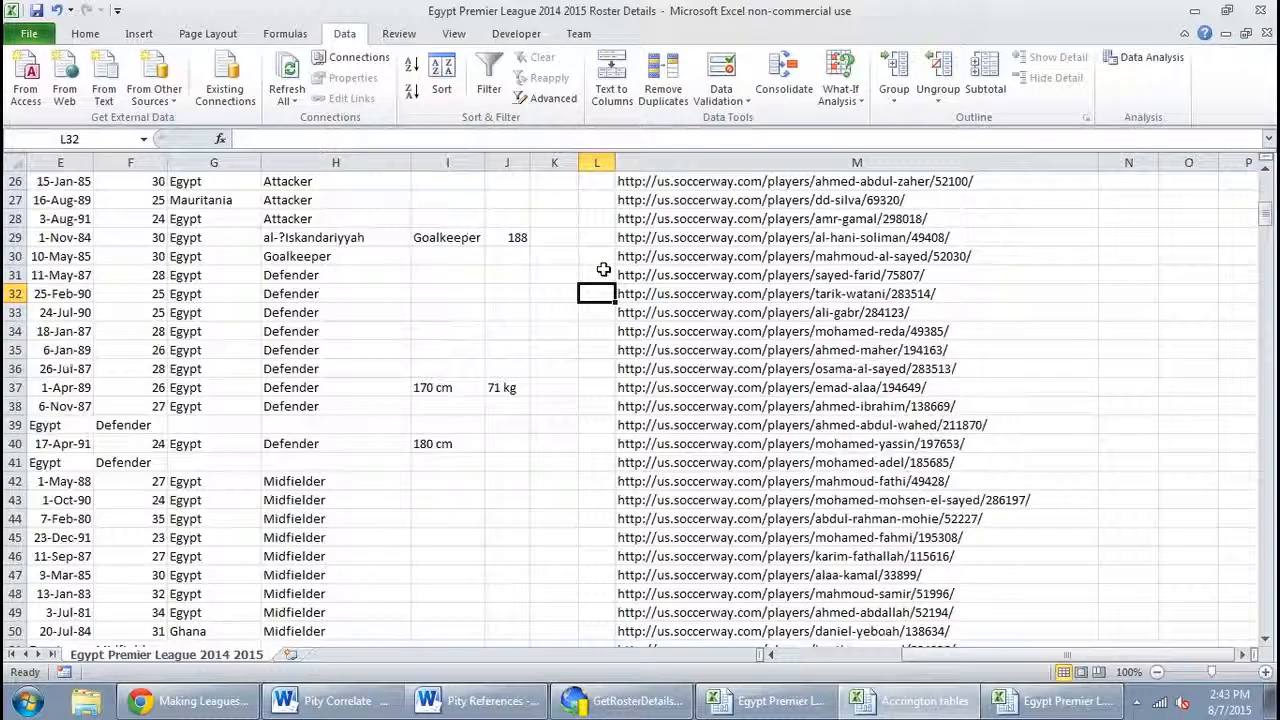
{"action": "key", "text": "Page_Down"}
{"action": "key", "text": "Page_Down"}
{"action": "key", "text": "Page_Down"}
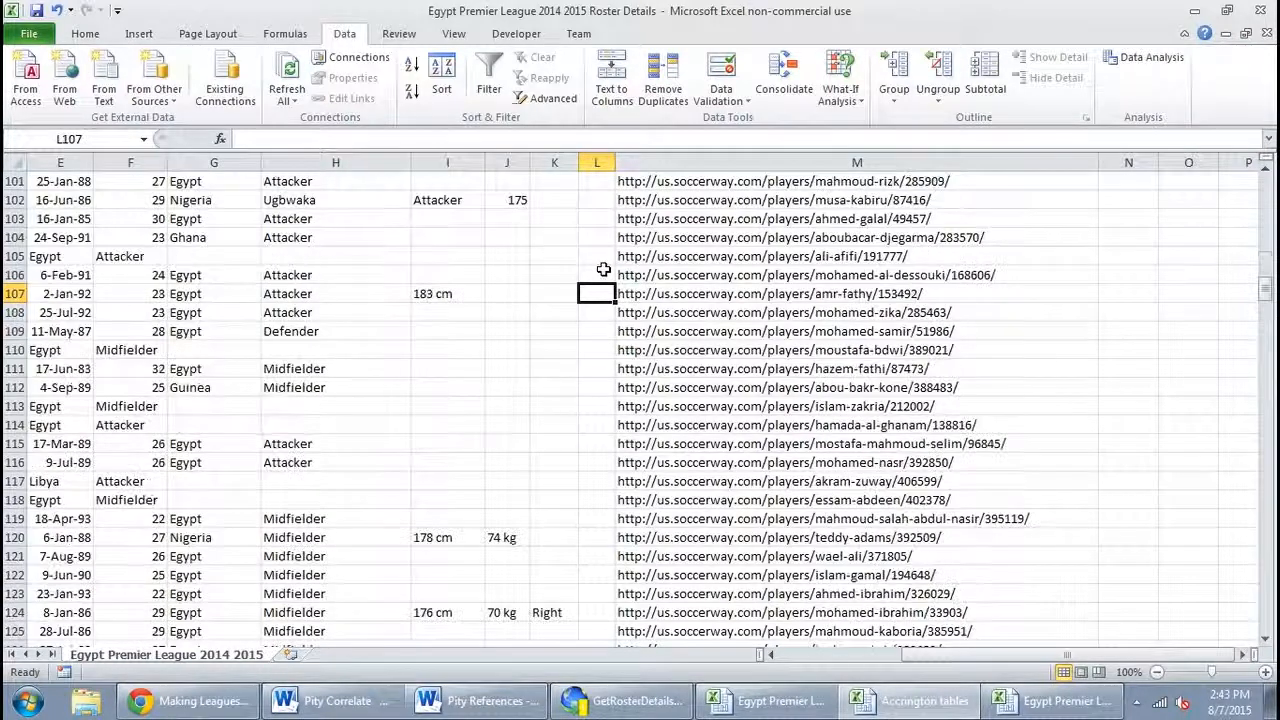
{"action": "key", "text": "Page_Down"}
{"action": "key", "text": "Page_Down"}
{"action": "key", "text": "Page_Down"}
{"action": "key", "text": "Page_Down"}
{"action": "key", "text": "Page_Down"}
{"action": "key", "text": "Page_Down"}
{"action": "key", "text": "Page_Down"}
{"action": "key", "text": "Page_Down"}
{"action": "key", "text": "Page_Down"}
{"action": "key", "text": "Page_Down"}
{"action": "key", "text": "Page_Down"}
{"action": "key", "text": "Page_Down"}
{"action": "key", "text": "ctrl+Down"}
{"action": "key", "text": "ctrl+Up"}
Sort the whole roster table by Weight, treating the first row as headers.
{"action": "key", "text": "Right"}
{"action": "key", "text": "ctrl+Down"}
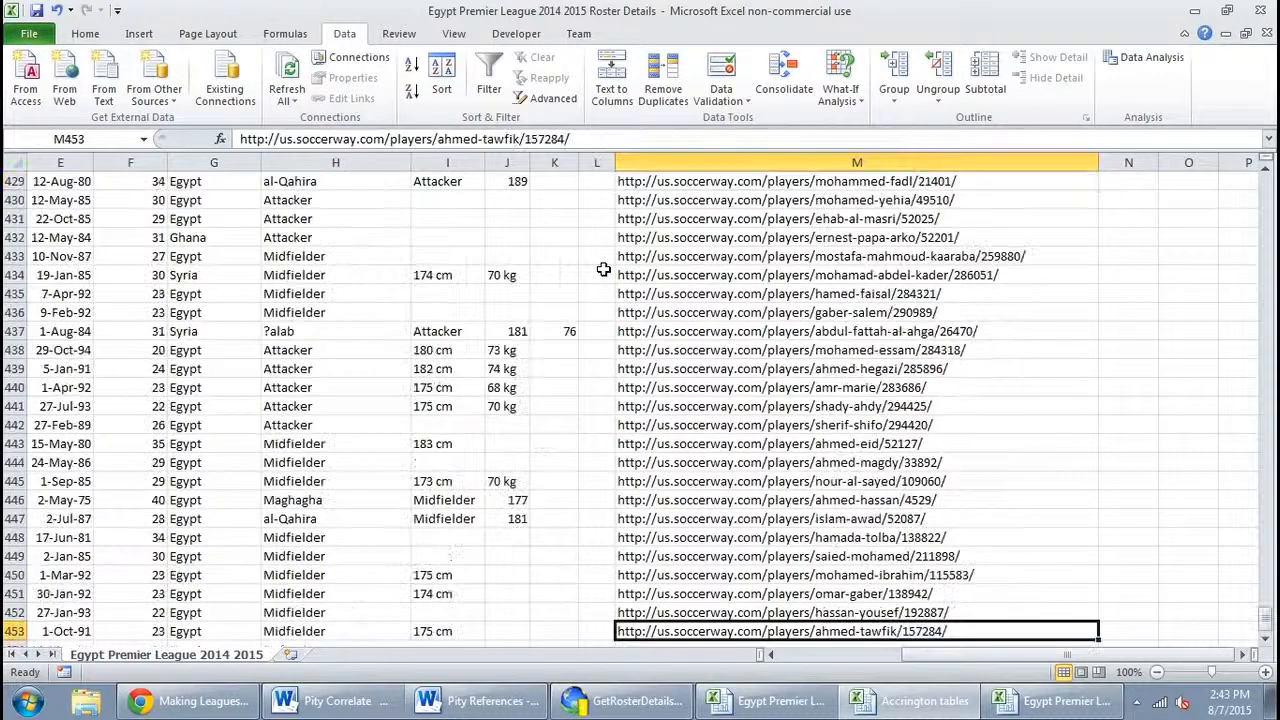
{"action": "key", "text": "ctrl+shift+Up"}
{"action": "key", "text": "ctrl+shift+Left"}
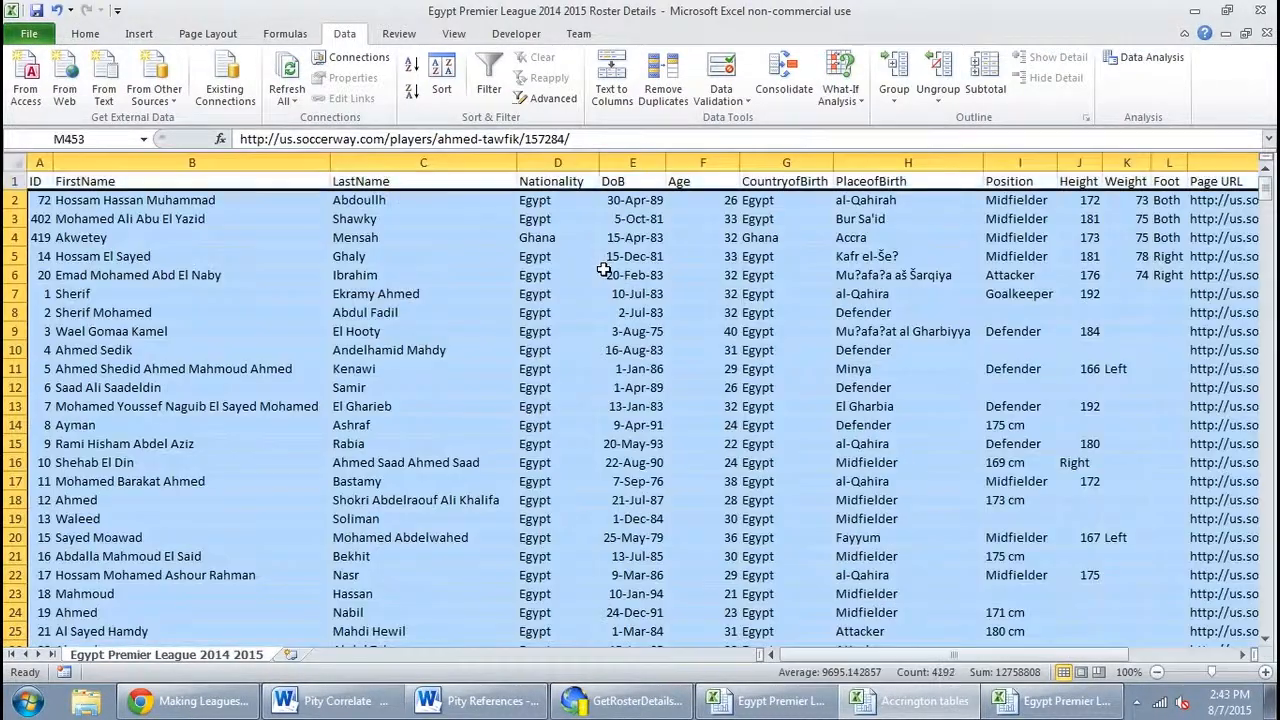
{"action": "left_click", "coordinate": [441, 75]}
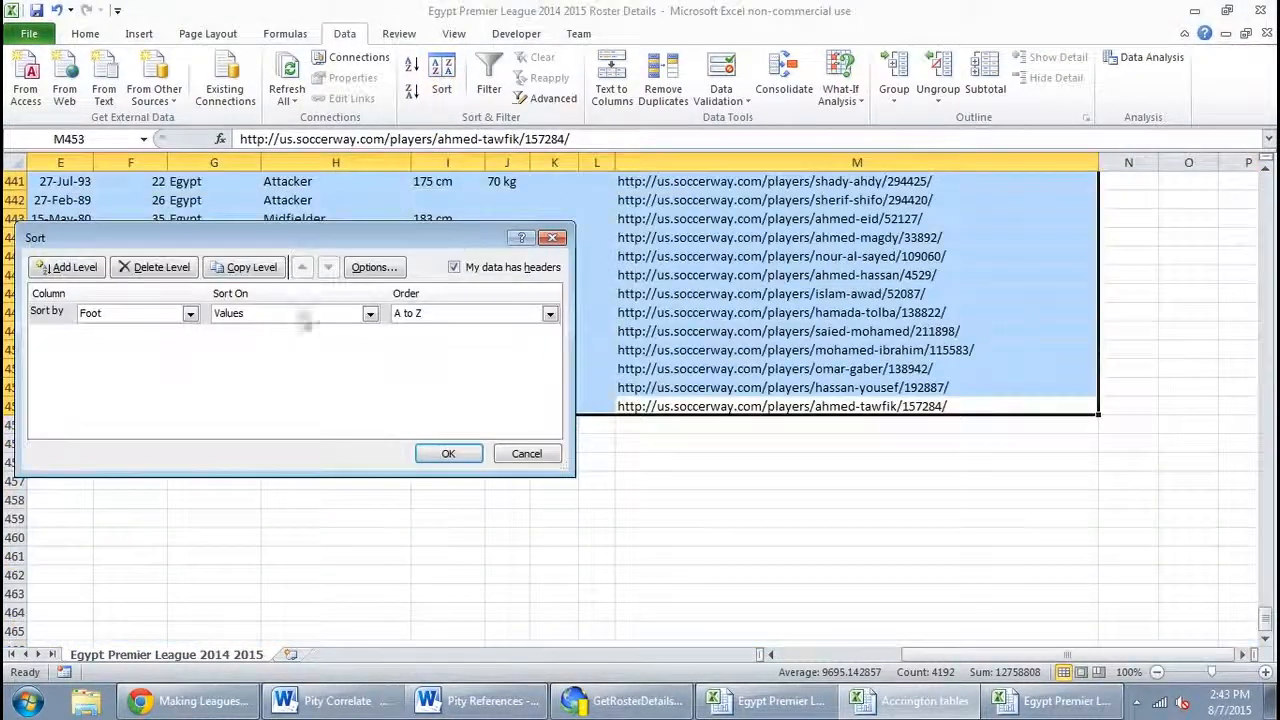
{"action": "left_click", "coordinate": [189, 313]}
{"action": "left_click", "coordinate": [160, 443]}
{"action": "left_click", "coordinate": [440, 455]}
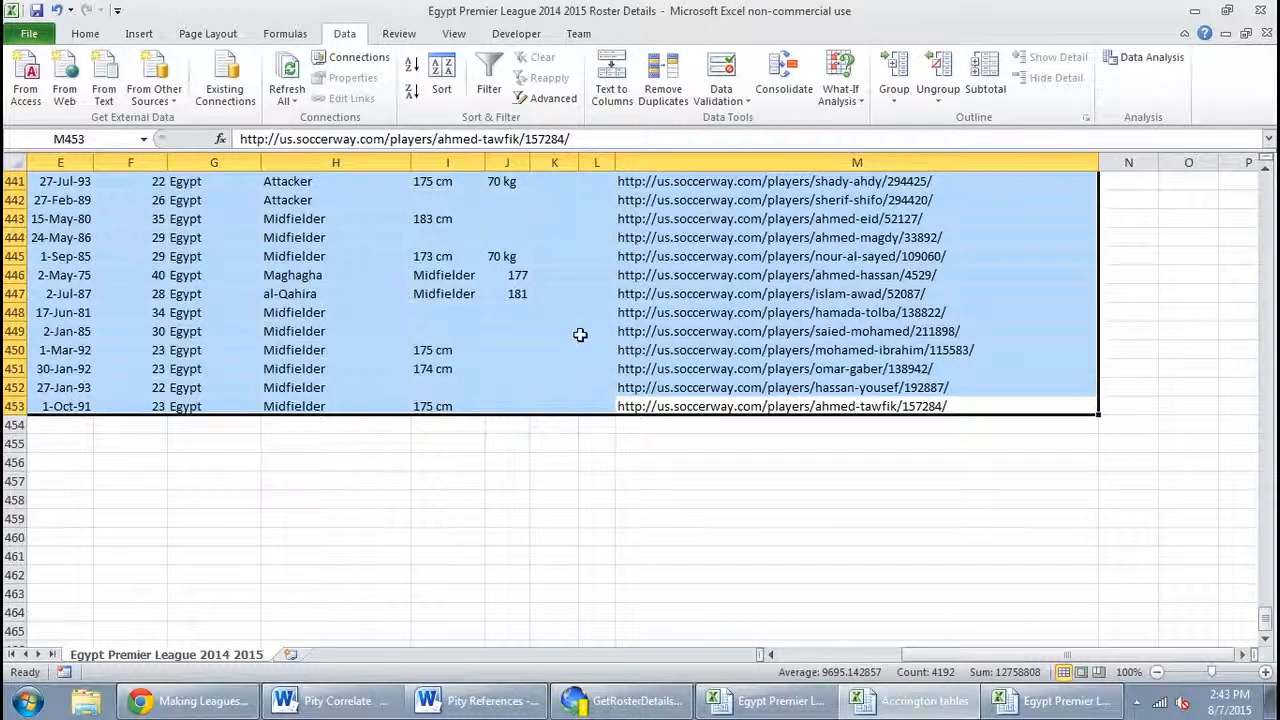
Move the Left and Right entries in rows 15 to 24 from the Weight column into the Foot column.
{"action": "left_click", "coordinate": [569, 331]}
{"action": "key", "text": "ctrl+Up"}
{"action": "key", "text": "ctrl+Up"}
{"action": "key", "text": "Down"}
{"action": "key", "text": "Down"}
{"action": "key", "text": "Down"}
{"action": "key", "text": "Down"}
{"action": "key", "text": "Down"}
{"action": "key", "text": "Down"}
{"action": "key", "text": "Down"}
{"action": "key", "text": "Down"}
{"action": "key", "text": "Down"}
{"action": "key", "text": "Down"}
{"action": "key", "text": "Down"}
{"action": "key", "text": "Down"}
{"action": "key", "text": "Down"}
{"action": "key", "text": "Down"}
{"action": "key", "text": "ctrl+shift+Down"}
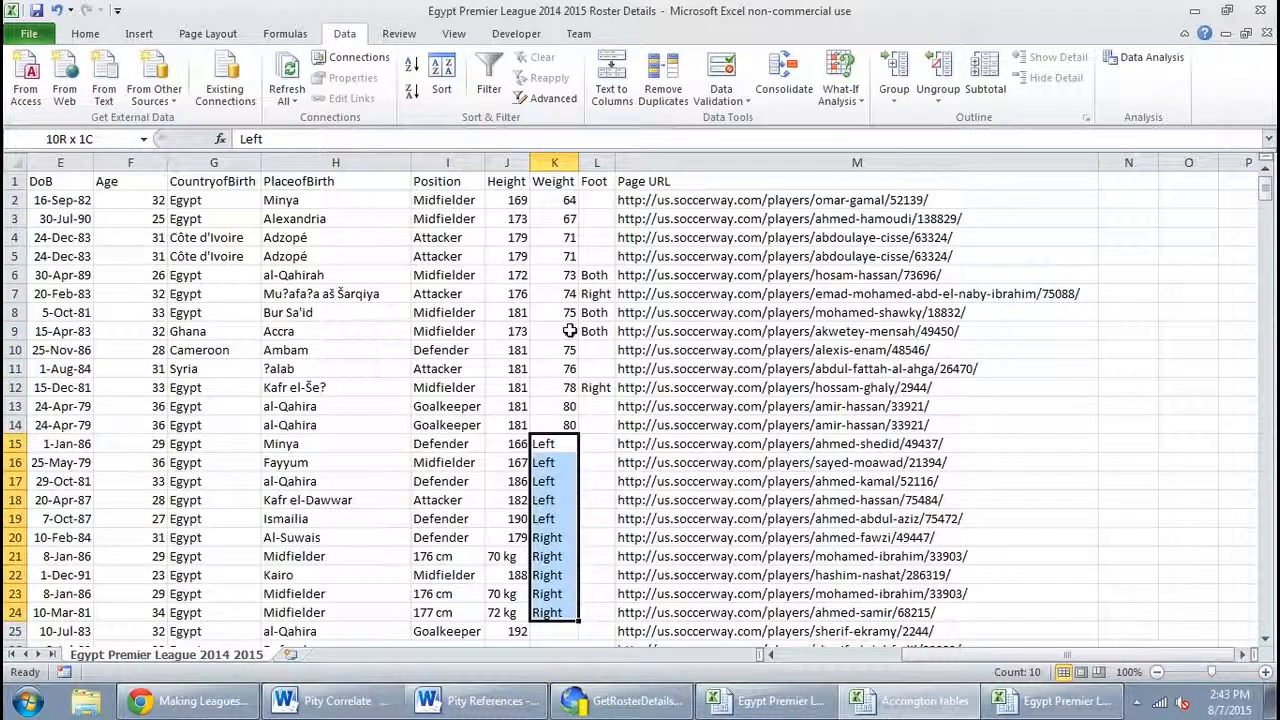
{"action": "key", "text": "ctrl+x"}
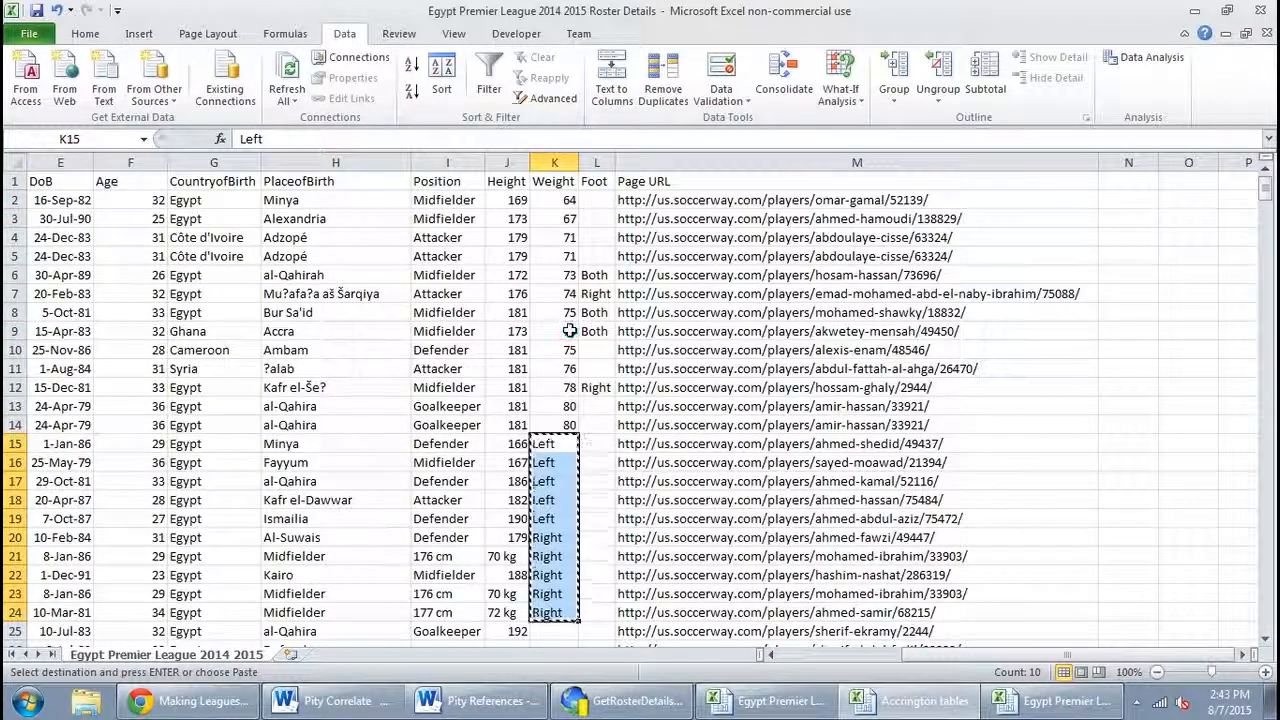
{"action": "key", "text": "Right"}
{"action": "key", "text": "Left"}
{"action": "key", "text": "ctrl+shift+Down"}
{"action": "key", "text": "Right"}
{"action": "key", "text": "Return"}
{"action": "key", "text": "Left"}
{"action": "key", "text": "Down"}
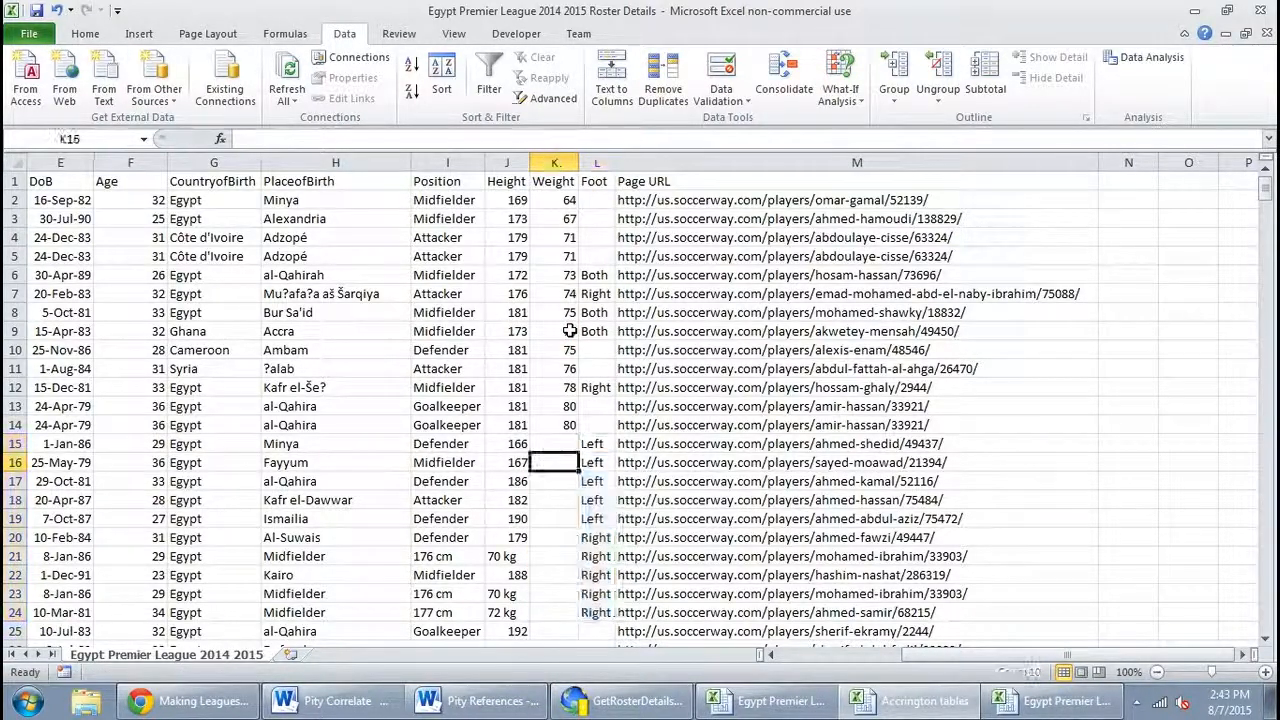
Look through the rest of the Weight column down to the end of the table for misplaced entries.
{"action": "key", "text": "Page_Down"}
{"action": "key", "text": "Page_Down"}
{"action": "key", "text": "Page_Down"}
{"action": "key", "text": "Page_Down"}
{"action": "key", "text": "Page_Down"}
{"action": "key", "text": "Page_Down"}
{"action": "key", "text": "Page_Down"}
{"action": "key", "text": "Page_Down"}
{"action": "key", "text": "Page_Down"}
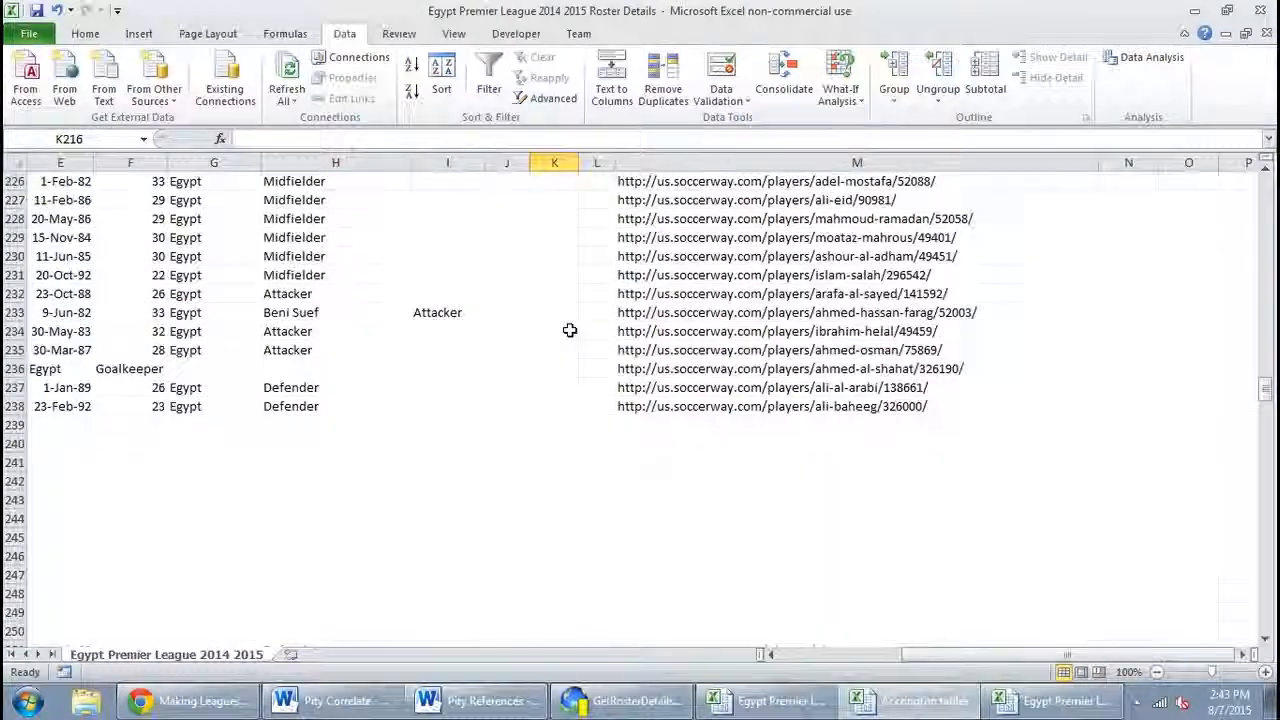
{"action": "key", "text": "Page_Down"}
{"action": "key", "text": "Page_Down"}
{"action": "key", "text": "Page_Down"}
{"action": "key", "text": "Page_Down"}
{"action": "key", "text": "Page_Down"}
{"action": "key", "text": "Page_Down"}
{"action": "key", "text": "Page_Down"}
{"action": "key", "text": "Page_Down"}
{"action": "key", "text": "Page_Down"}
{"action": "key", "text": "Page_Down"}
Sort the whole roster table by Height, smallest to largest, treating the first row as headers.
{"action": "key", "text": "Right"}
{"action": "key", "text": "Right"}
{"action": "key", "text": "Up"}
{"action": "key", "text": "Up"}
{"action": "key", "text": "ctrl+Up"}
{"action": "key", "text": "ctrl+shift+Up"}
{"action": "key", "text": "shift+Down"}
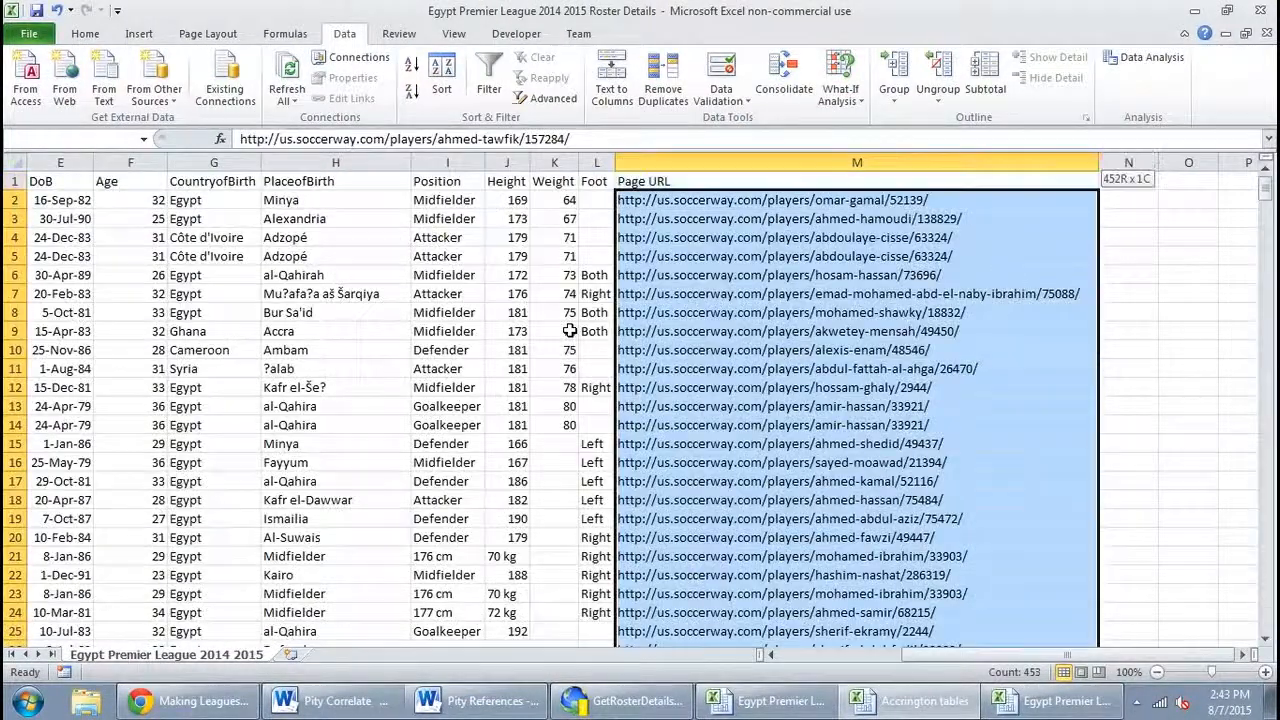
{"action": "key", "text": "ctrl+shift+Left"}
{"action": "key", "text": "ctrl+shift+Left"}
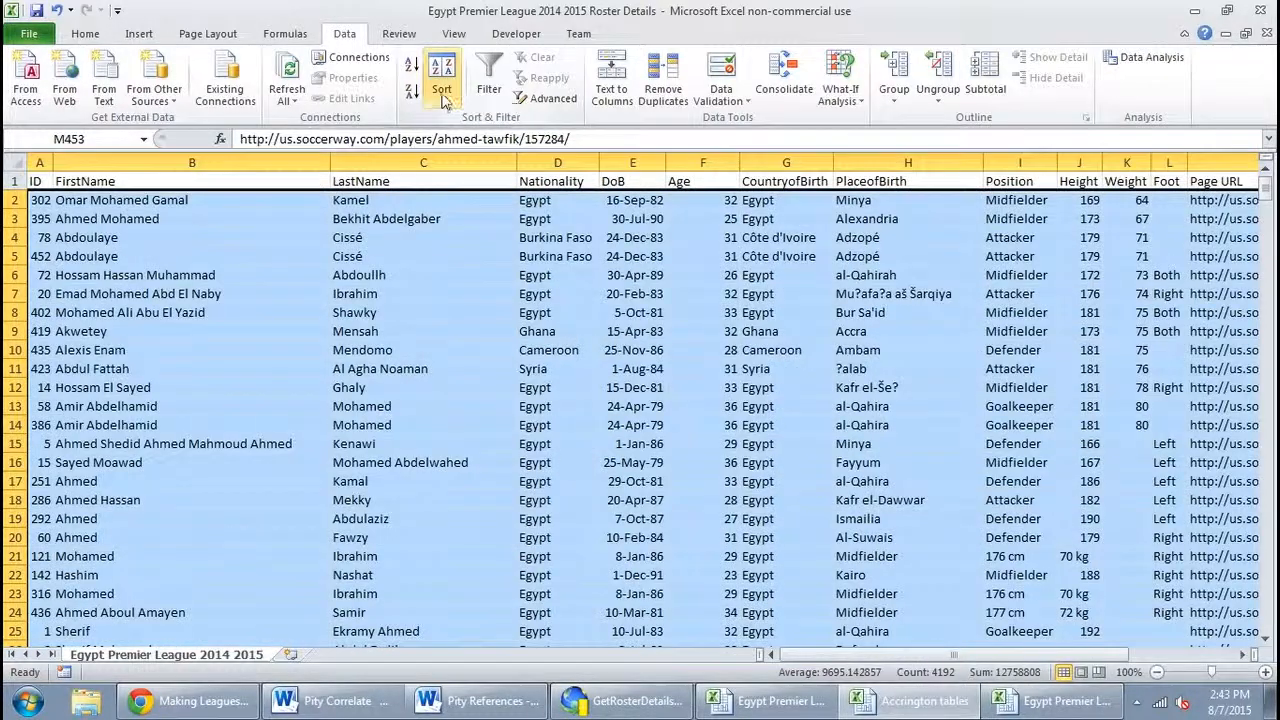
{"action": "left_click", "coordinate": [442, 92]}
{"action": "left_click", "coordinate": [190, 313]}
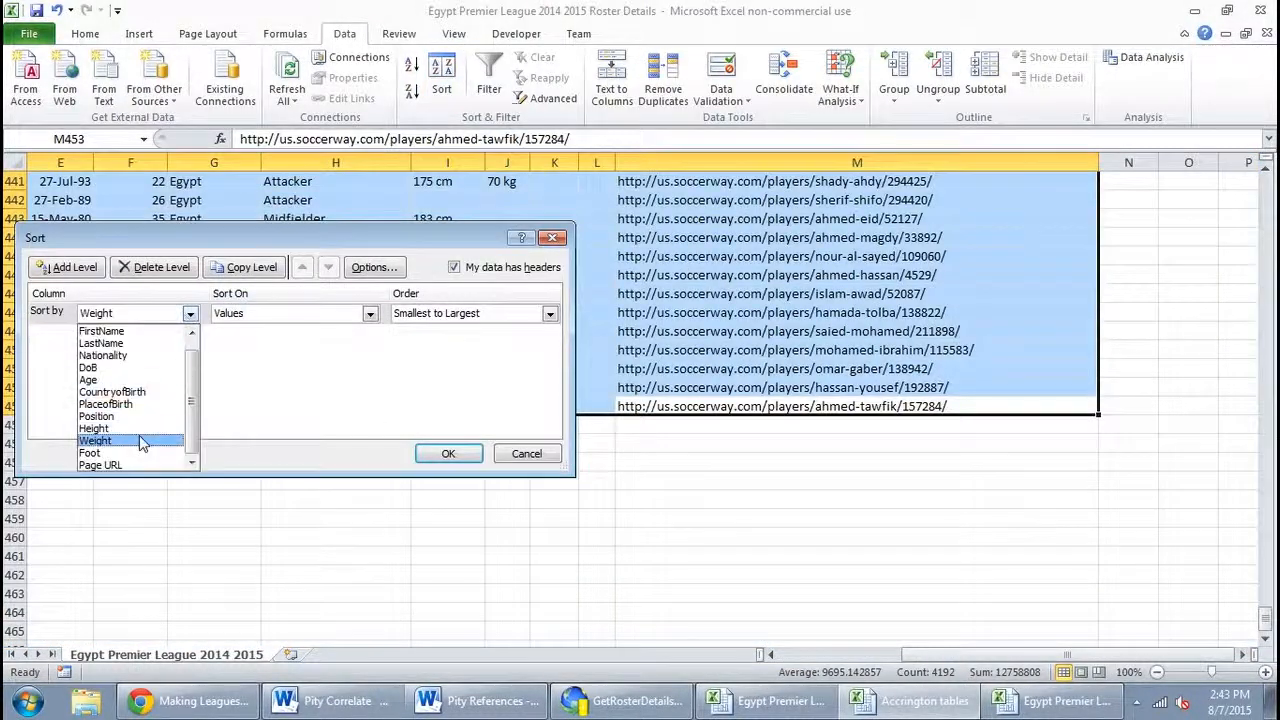
{"action": "left_click", "coordinate": [150, 440]}
{"action": "left_click", "coordinate": [447, 453]}
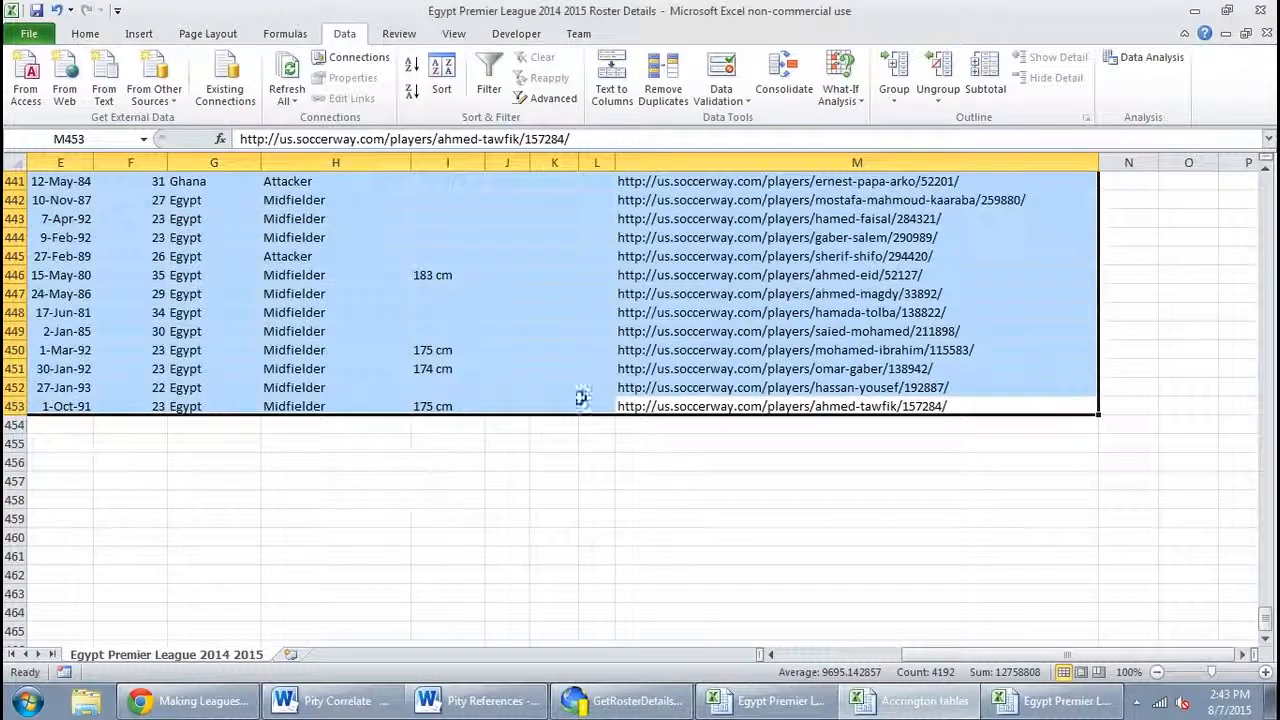
Move the kg values in rows 53 to 83 from the Height column into the Weight column.
{"action": "left_click", "coordinate": [531, 377]}
{"action": "key", "text": "ctrl+Up"}
{"action": "key", "text": "ctrl+Up"}
{"action": "key", "text": "ctrl+Up"}
{"action": "key", "text": "ctrl+Up"}
{"action": "key", "text": "ctrl+Up"}
{"action": "key", "text": "ctrl+Up"}
{"action": "key", "text": "ctrl+Up"}
{"action": "key", "text": "ctrl+Up"}
{"action": "key", "text": "ctrl+Up"}
{"action": "key", "text": "ctrl+Up"}
{"action": "key", "text": "ctrl+Up"}
{"action": "key", "text": "Left"}
{"action": "key", "text": "Down"}
{"action": "key", "text": "Page_Down"}
{"action": "key", "text": "Page_Down"}
{"action": "key", "text": "Down"}
{"action": "key", "text": "ctrl+shift+Down"}
{"action": "key", "text": "shift+Up"}
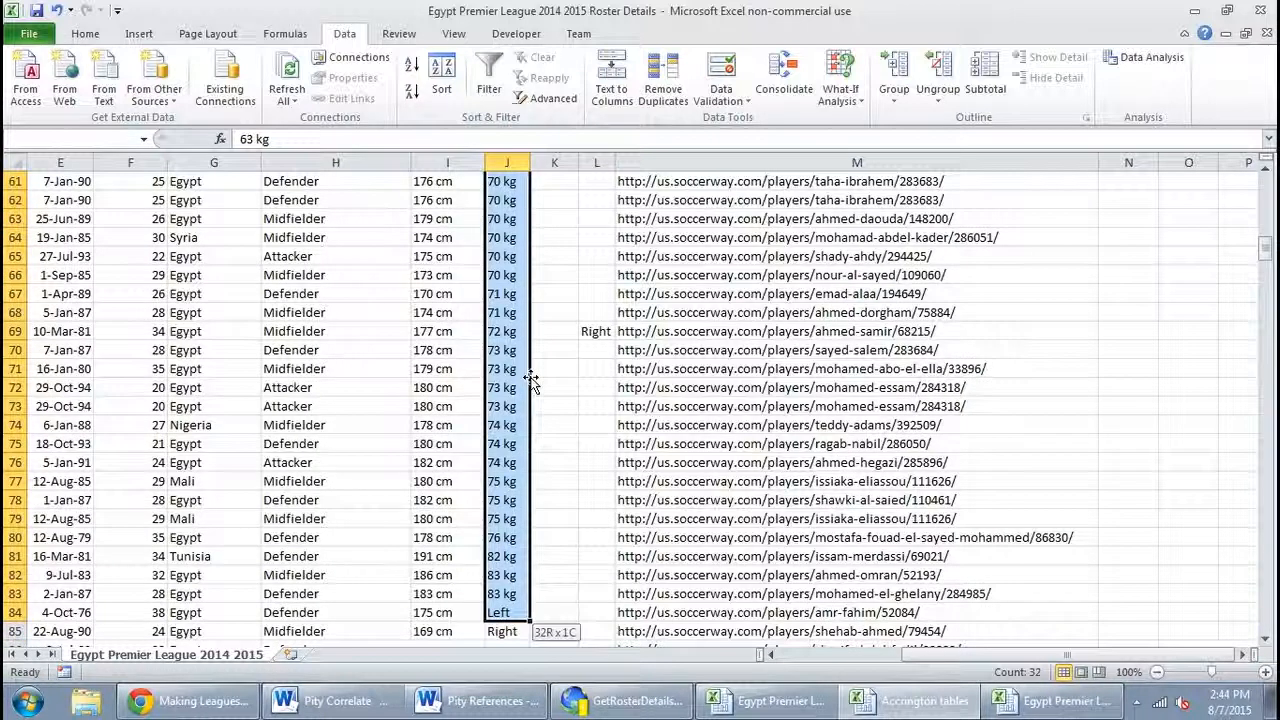
{"action": "key", "text": "shift+Up"}
{"action": "key", "text": "ctrl+c"}
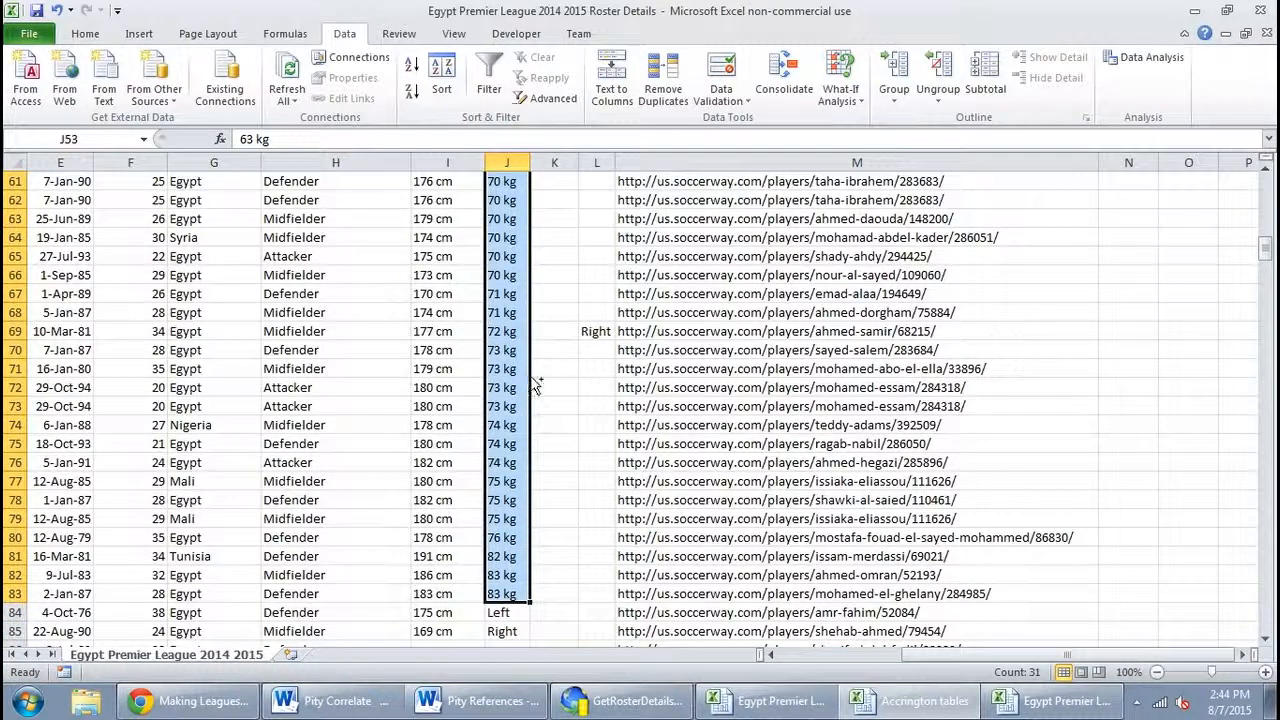
{"action": "scroll", "coordinate": [530, 378], "scroll_direction": "up", "scroll_amount": 7}
{"action": "key", "text": "Right"}
{"action": "key", "text": "Return"}
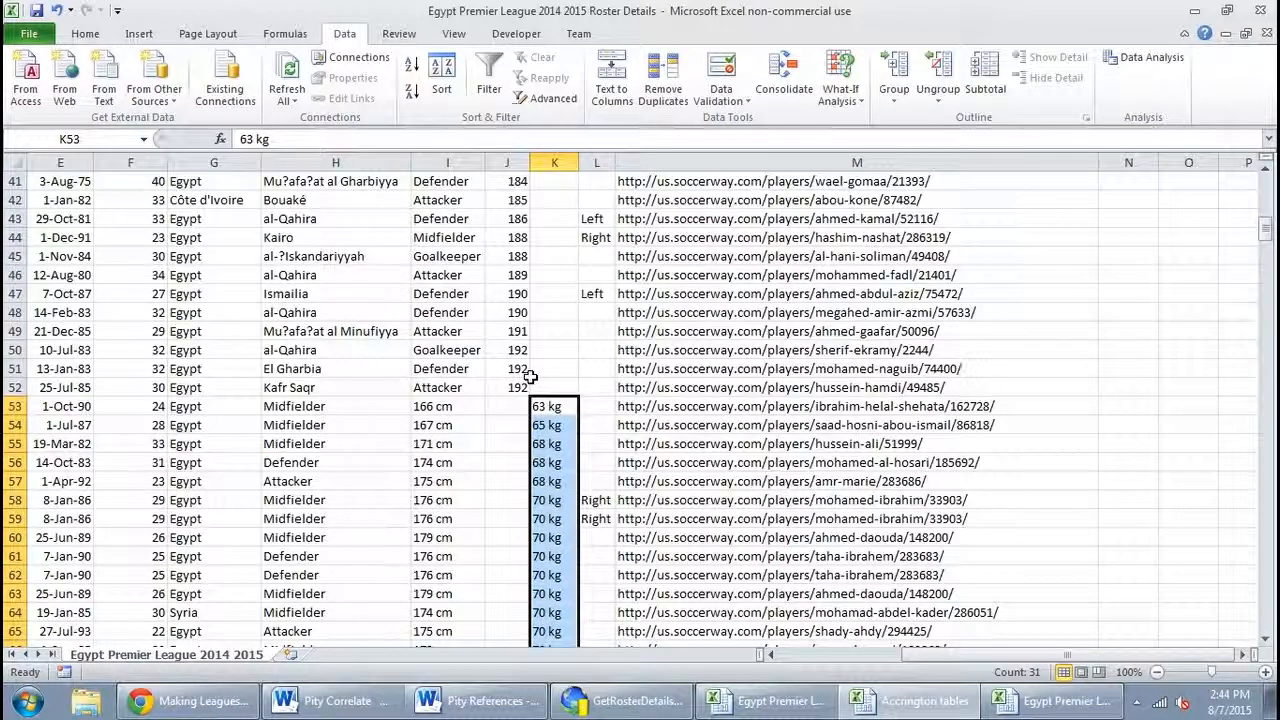
Replace every " kg" with nothing in the selected Weight cells of rows 53 to 83.
{"action": "key", "text": "ctrl+f"}
{"action": "left_click", "coordinate": [172, 370]}
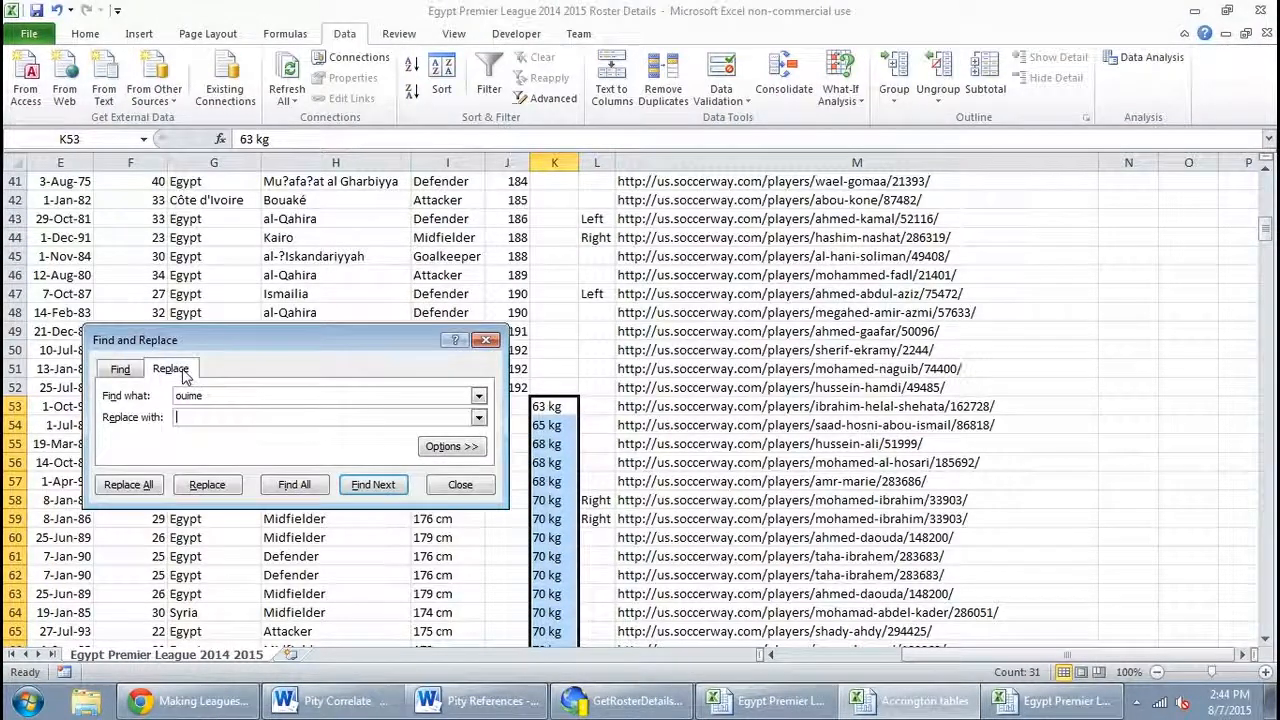
{"action": "double_click", "coordinate": [219, 398]}
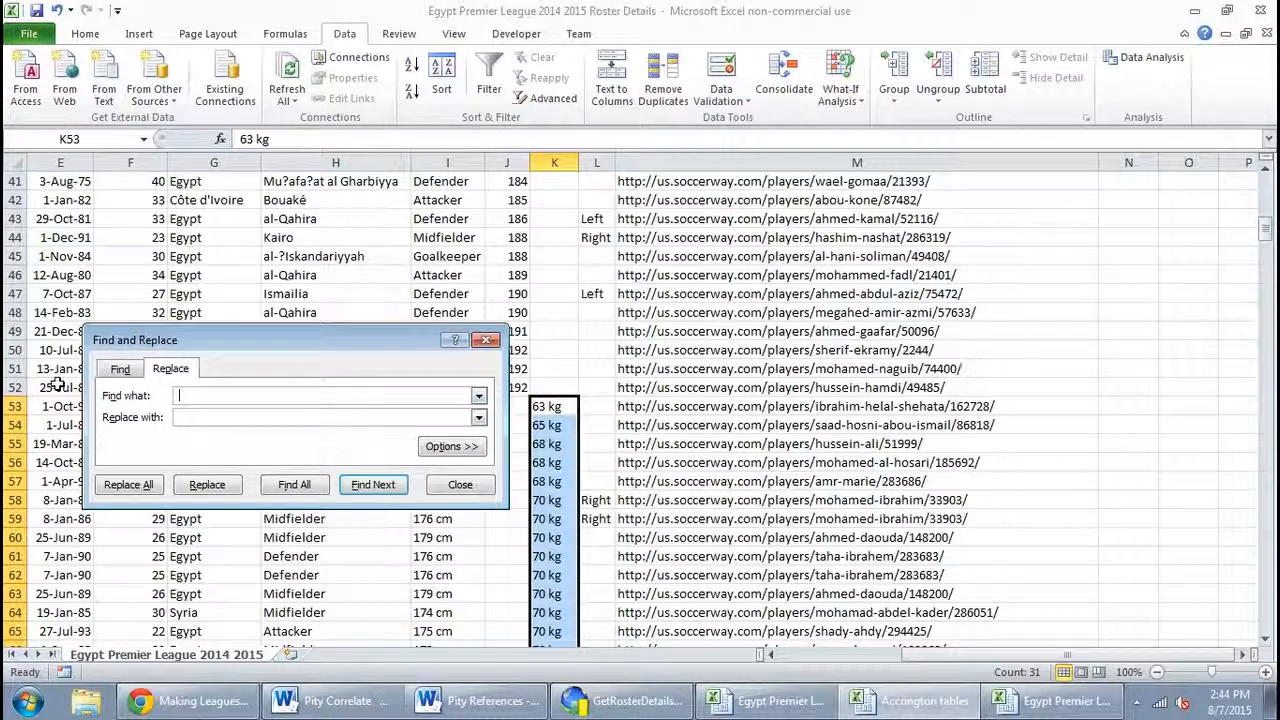
{"action": "left_click", "coordinate": [129, 484]}
{"action": "left_click", "coordinate": [642, 399]}
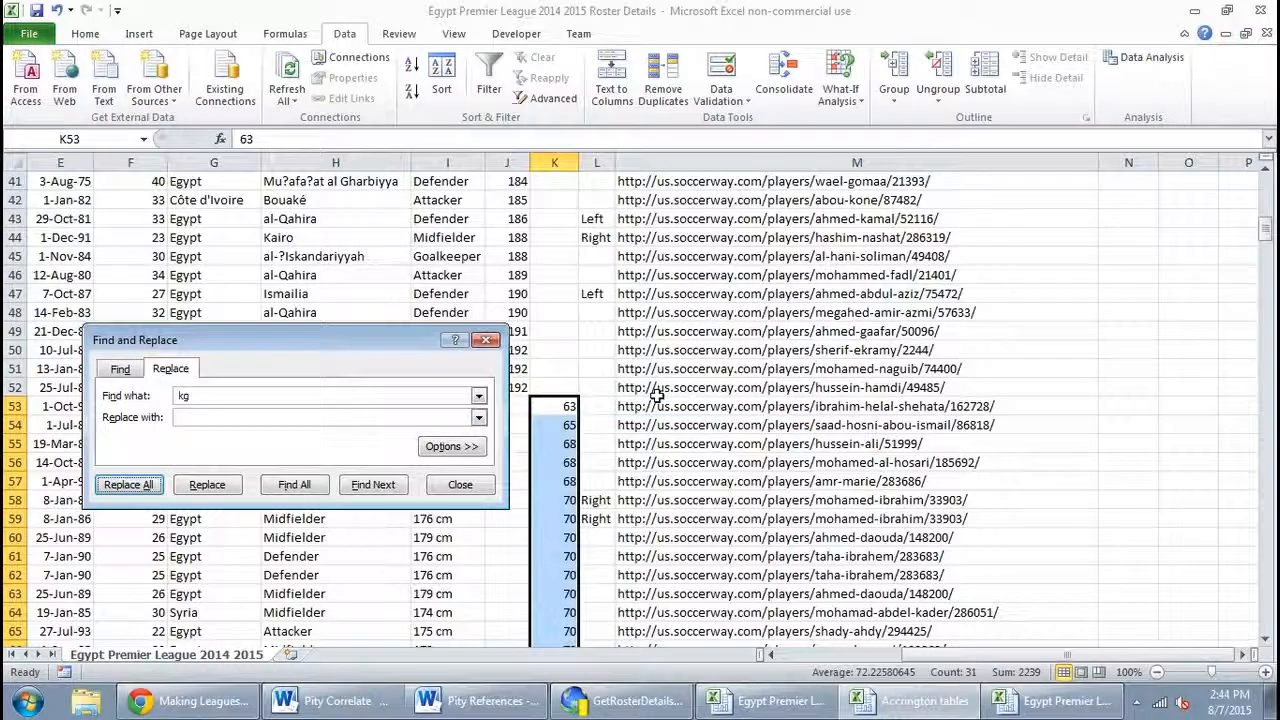
{"action": "key", "text": "Escape"}
Move the Left and Right entries in rows 84 and 85 from the Height column into the Foot column.
{"action": "left_click", "coordinate": [518, 423]}
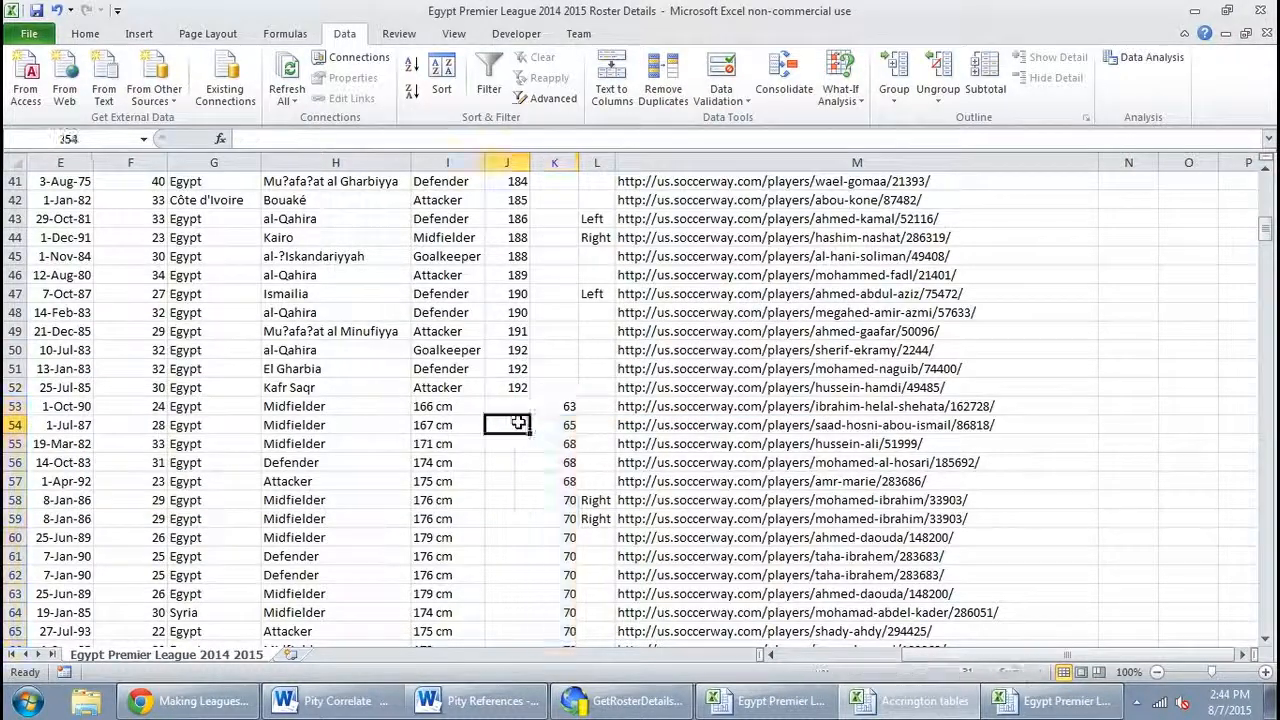
{"action": "key", "text": "ctrl+Down"}
{"action": "key", "text": "shift+Down"}
{"action": "key", "text": "ctrl+x"}
{"action": "key", "text": "Right"}
{"action": "key", "text": "Right"}
{"action": "key", "text": "ctrl+v"}
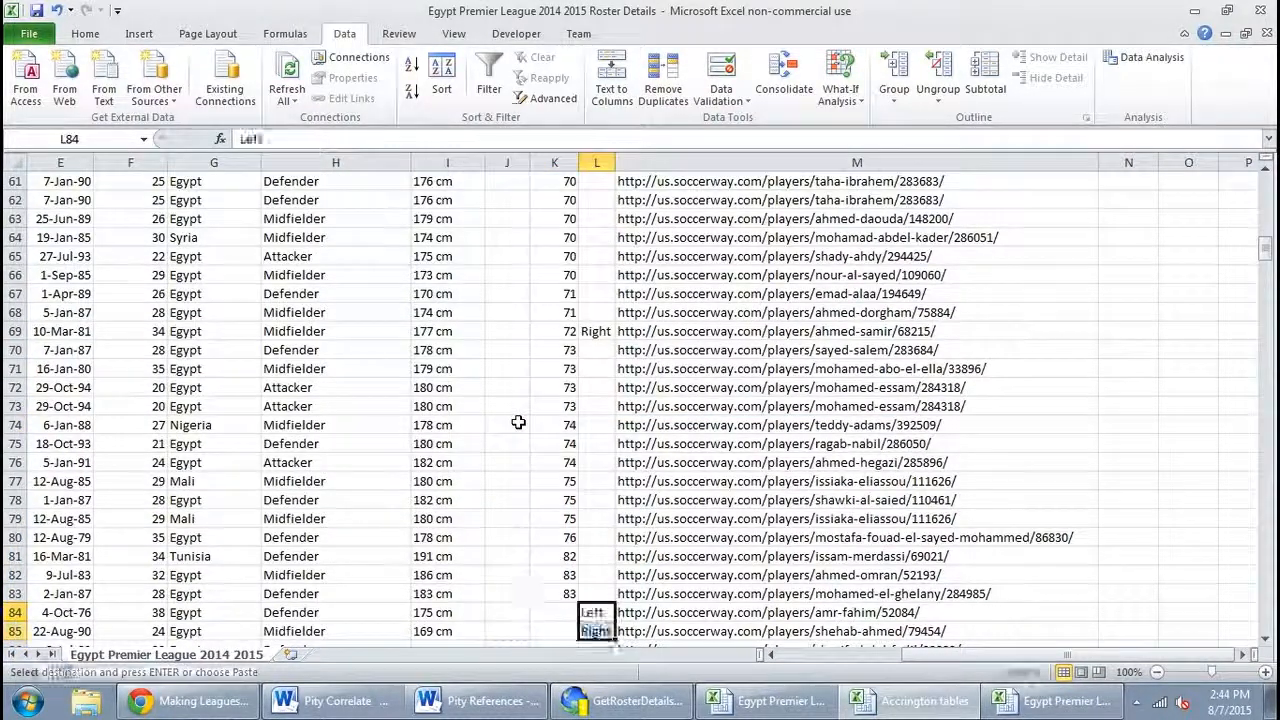
Sort the whole roster table by Position, A to Z, treating the first row as headers.
{"action": "key", "text": "Left"}
{"action": "key", "text": "Left"}
{"action": "key", "text": "ctrl+Up"}
{"action": "key", "text": "ctrl+Up"}
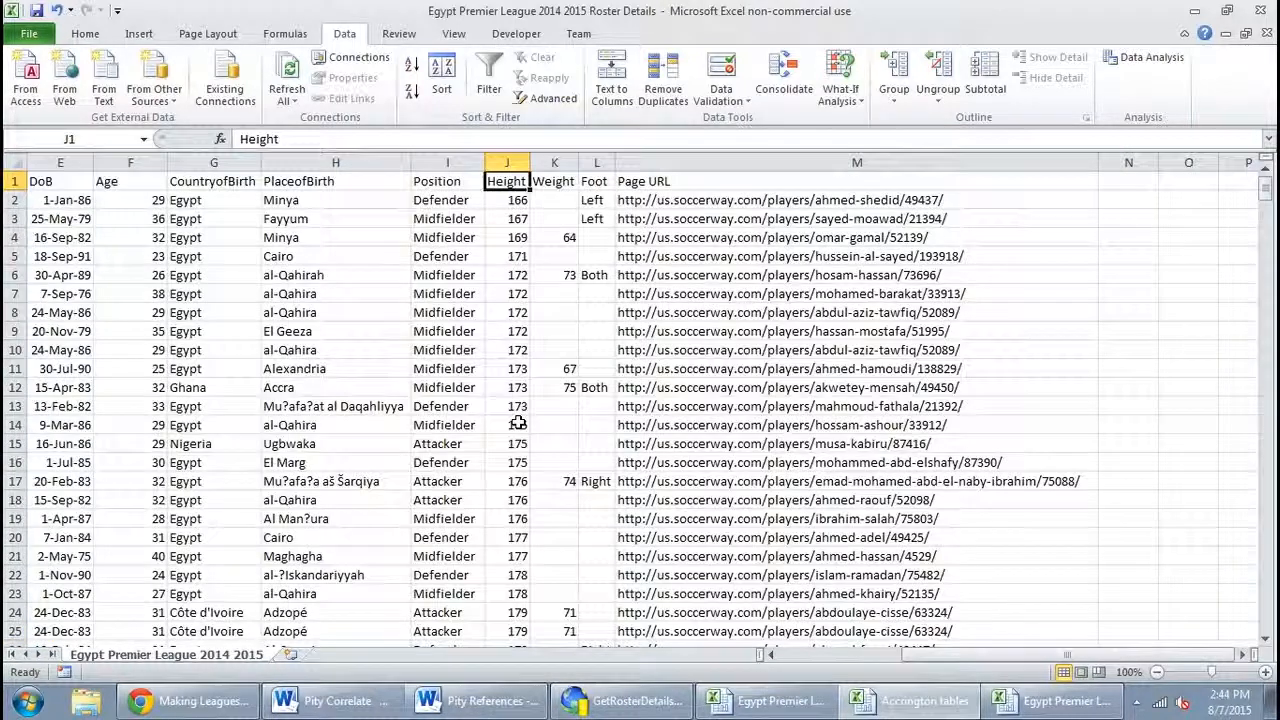
{"action": "key", "text": "Right"}
{"action": "key", "text": "Right"}
{"action": "key", "text": "Right"}
{"action": "key", "text": "Down"}
{"action": "key", "text": "shift+Left"}
{"action": "key", "text": "ctrl+a"}
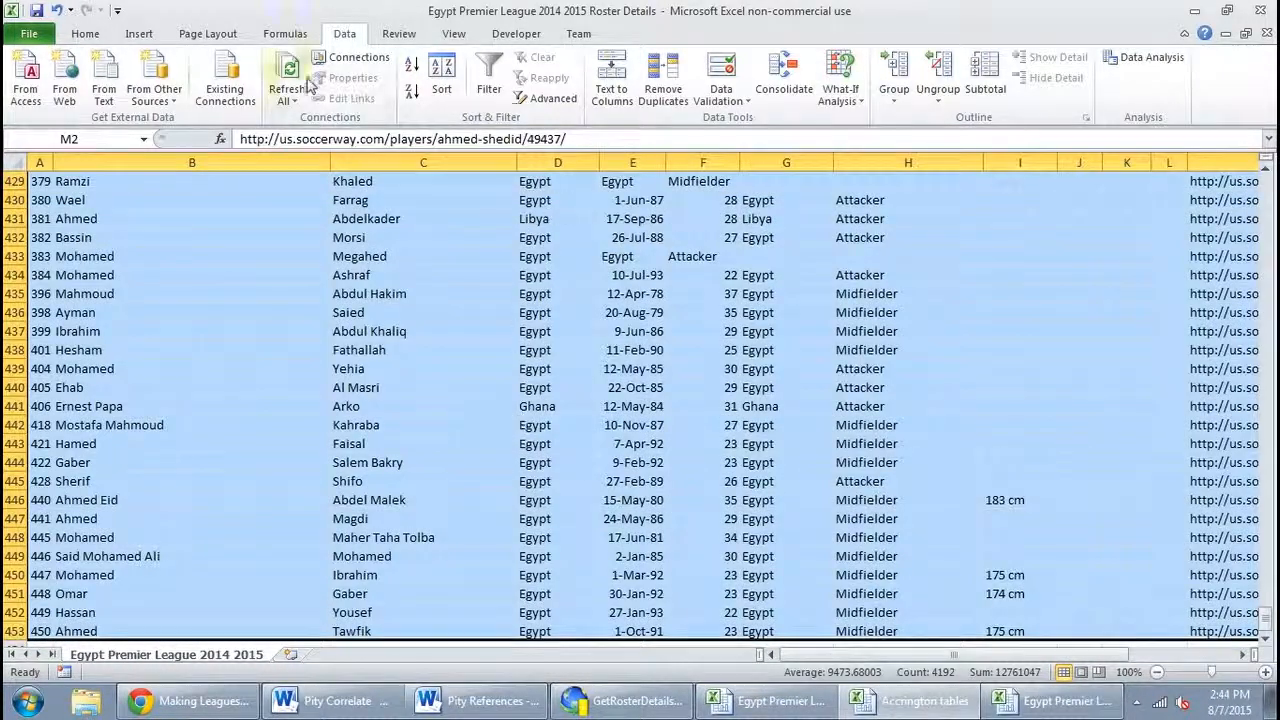
{"action": "left_click", "coordinate": [441, 88]}
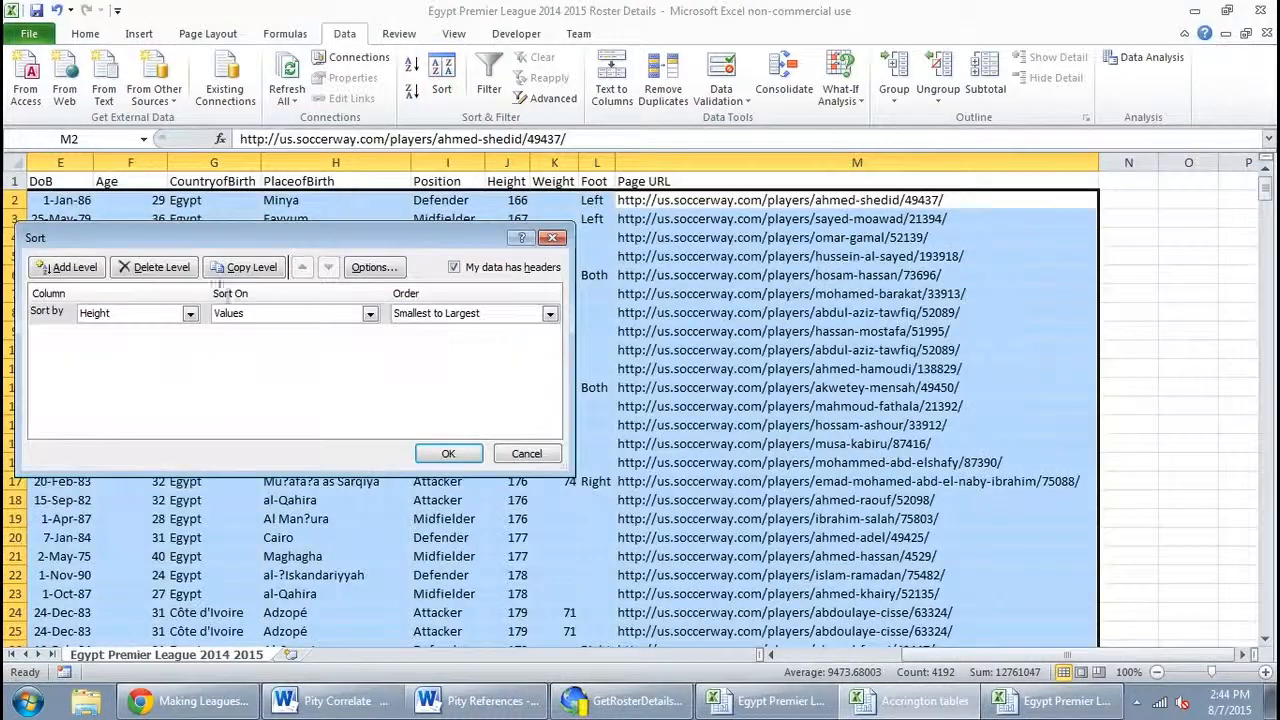
{"action": "left_click", "coordinate": [165, 313]}
{"action": "left_click", "coordinate": [110, 430]}
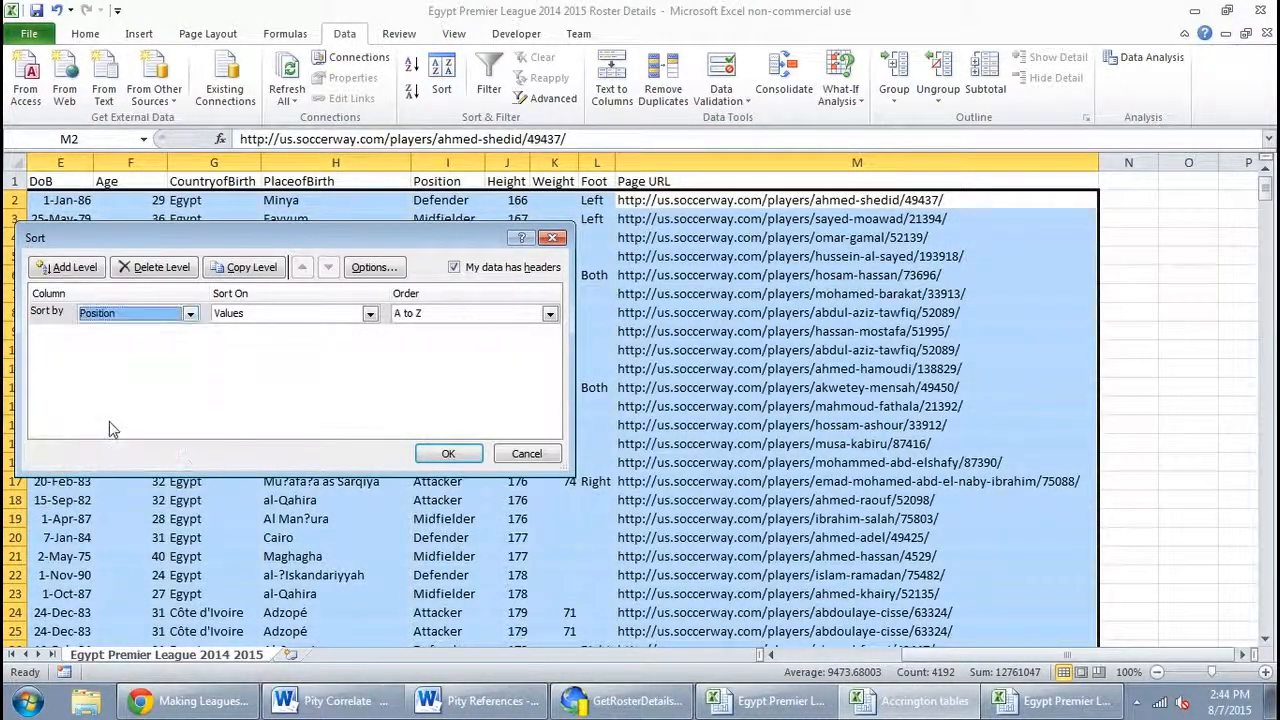
{"action": "left_click", "coordinate": [448, 453]}
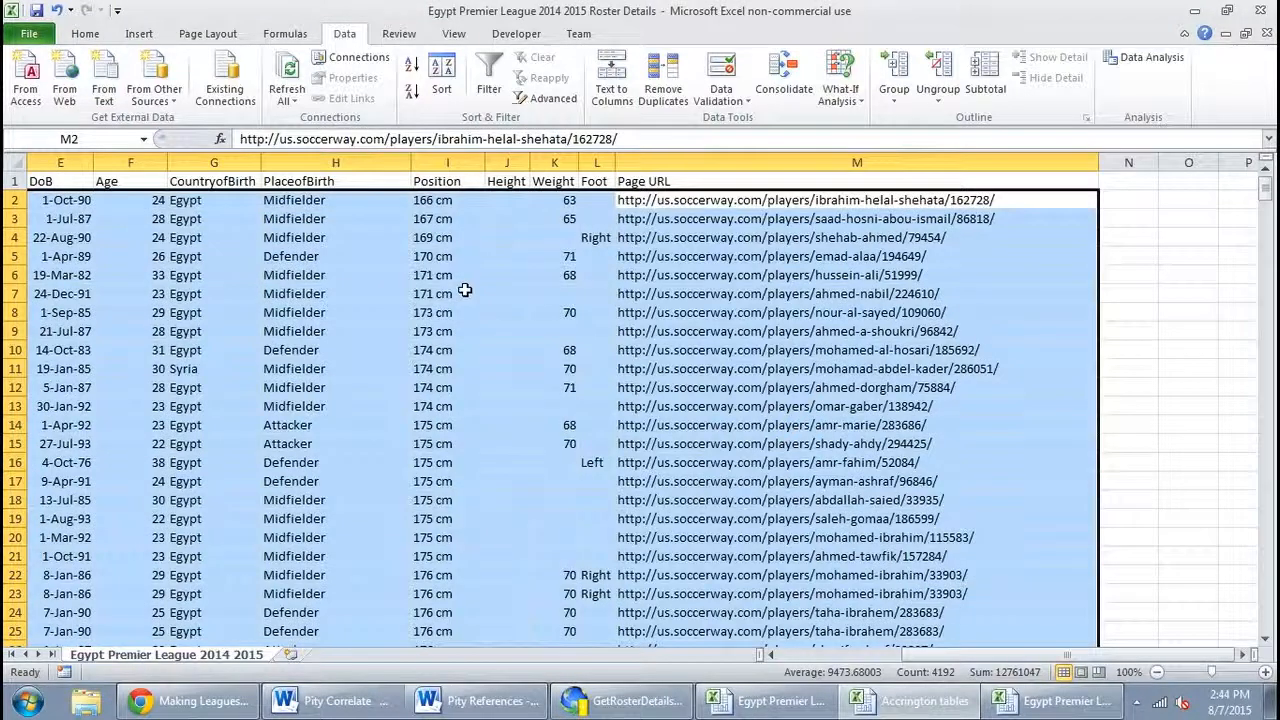
Move the cm values in rows 2 to 60 from the Position column into the Height column.
{"action": "left_click", "coordinate": [457, 222]}
{"action": "left_click", "coordinate": [446, 201]}
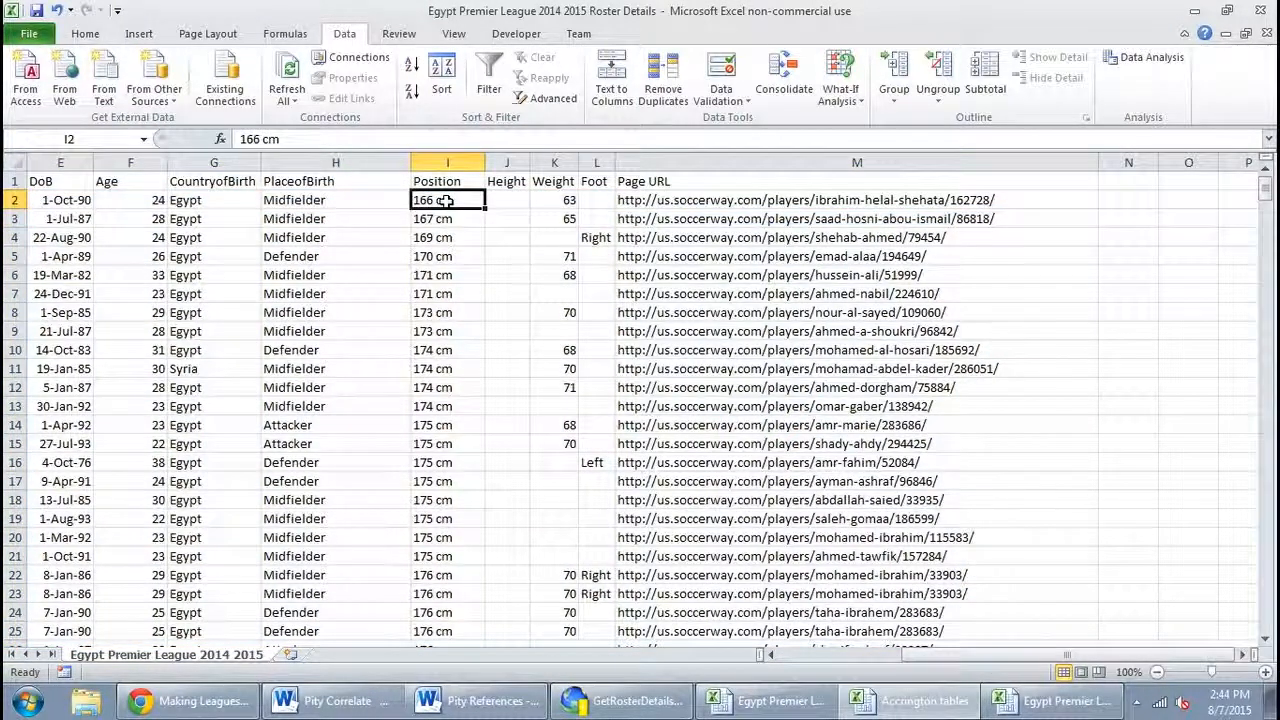
{"action": "key", "text": "shift+Page_Down"}
{"action": "key", "text": "shift+Page_Down"}
{"action": "key", "text": "shift+Page_Down"}
{"action": "key", "text": "shift+Page_Up"}
{"action": "key", "text": "shift+Down"}
{"action": "key", "text": "shift+Down"}
{"action": "key", "text": "shift+Down"}
{"action": "key", "text": "shift+Down"}
{"action": "key", "text": "shift+Down"}
{"action": "key", "text": "shift+Down"}
{"action": "key", "text": "shift+Down"}
{"action": "key", "text": "shift+Down"}
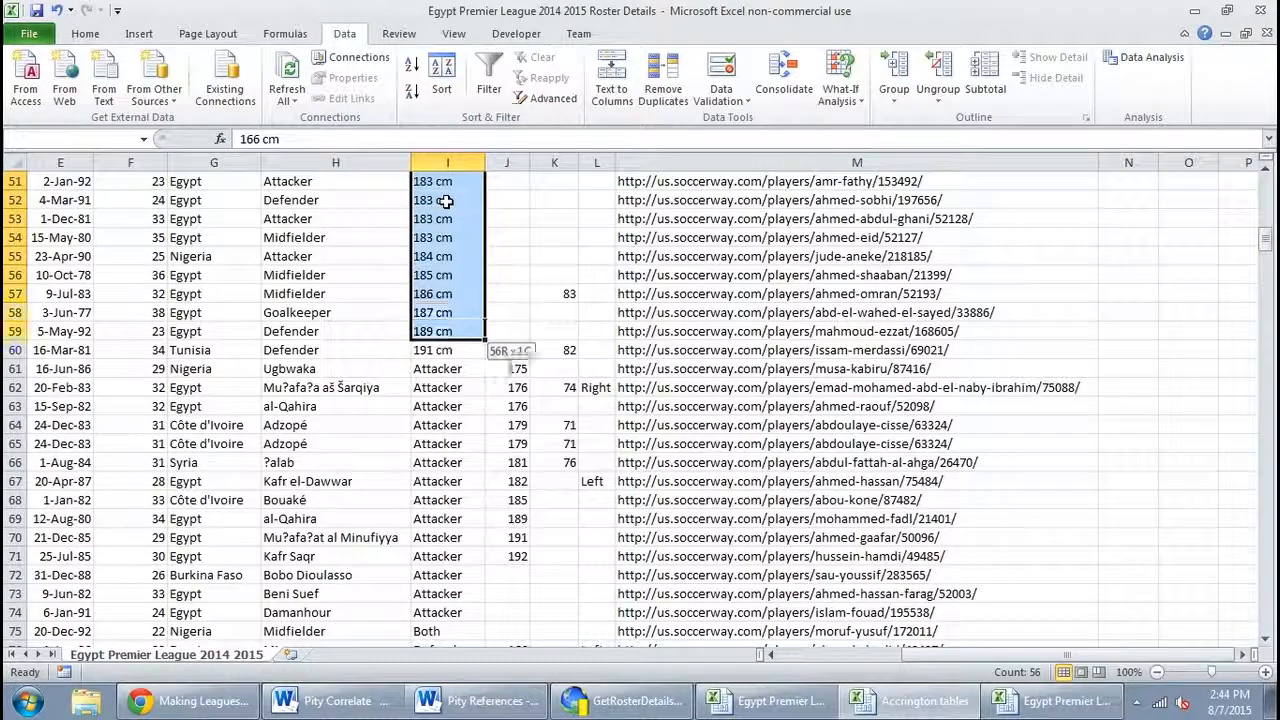
{"action": "key", "text": "ctrl+x"}
{"action": "key", "text": "Right"}
{"action": "key", "text": "ctrl+v"}
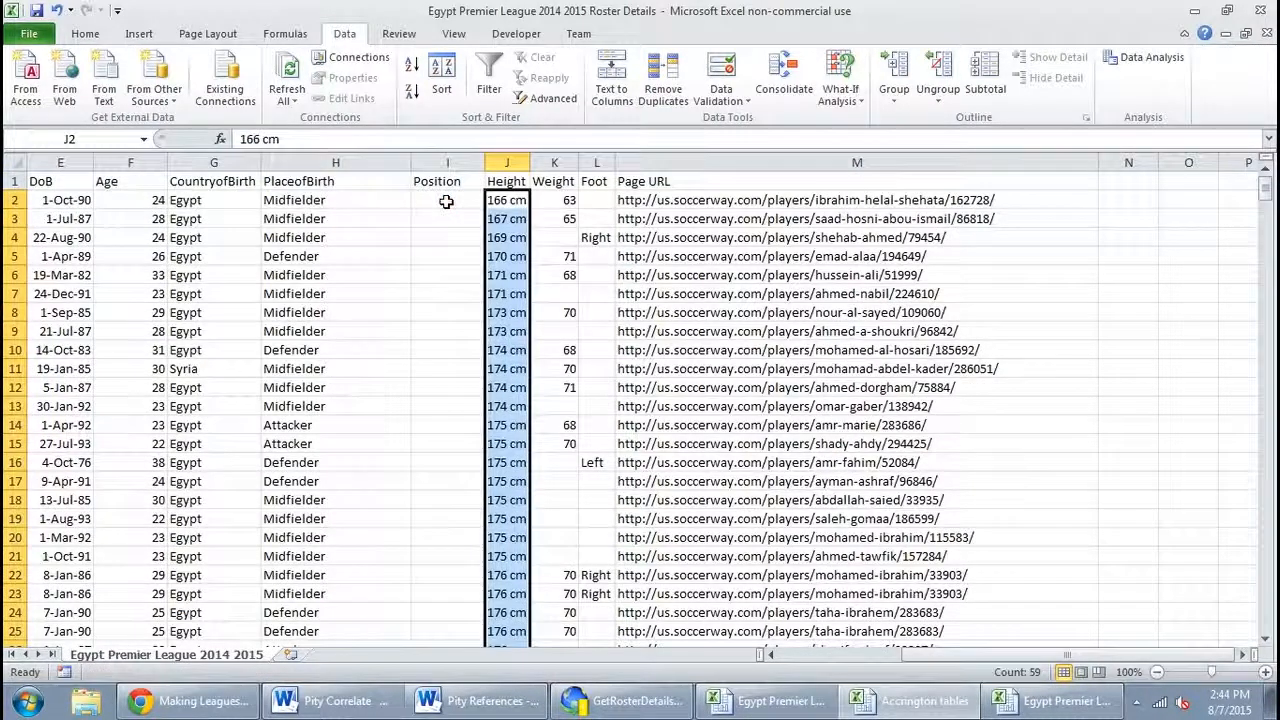
Replace every " cm" with nothing in the selected Height cells of rows 2 to 60.
{"action": "key", "text": "ctrl+f"}
{"action": "left_click", "coordinate": [170, 369]}
{"action": "left_click", "coordinate": [211, 397]}
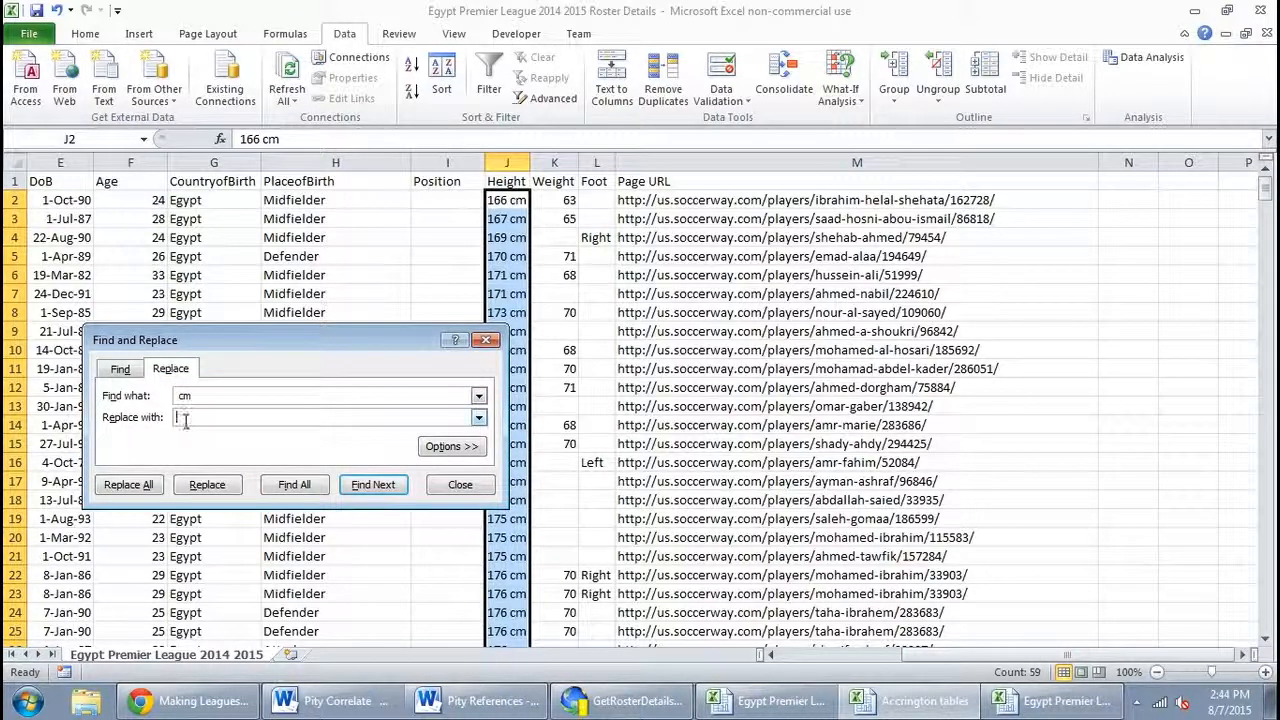
{"action": "left_click", "coordinate": [128, 484]}
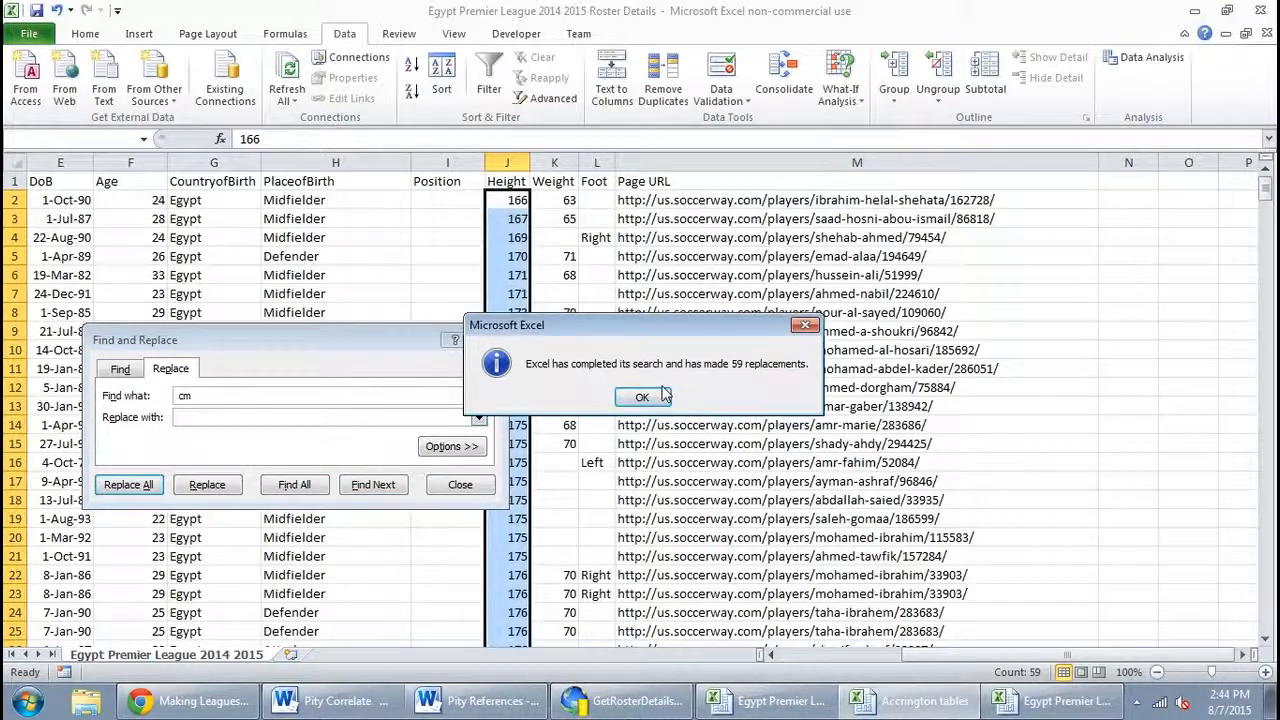
{"action": "left_click", "coordinate": [642, 397]}
{"action": "left_click", "coordinate": [455, 340]}
Move the "Both" entry in row 75 from the Position column into the Foot column.
{"action": "left_click", "coordinate": [447, 331]}
{"action": "key", "text": "ctrl+Down"}
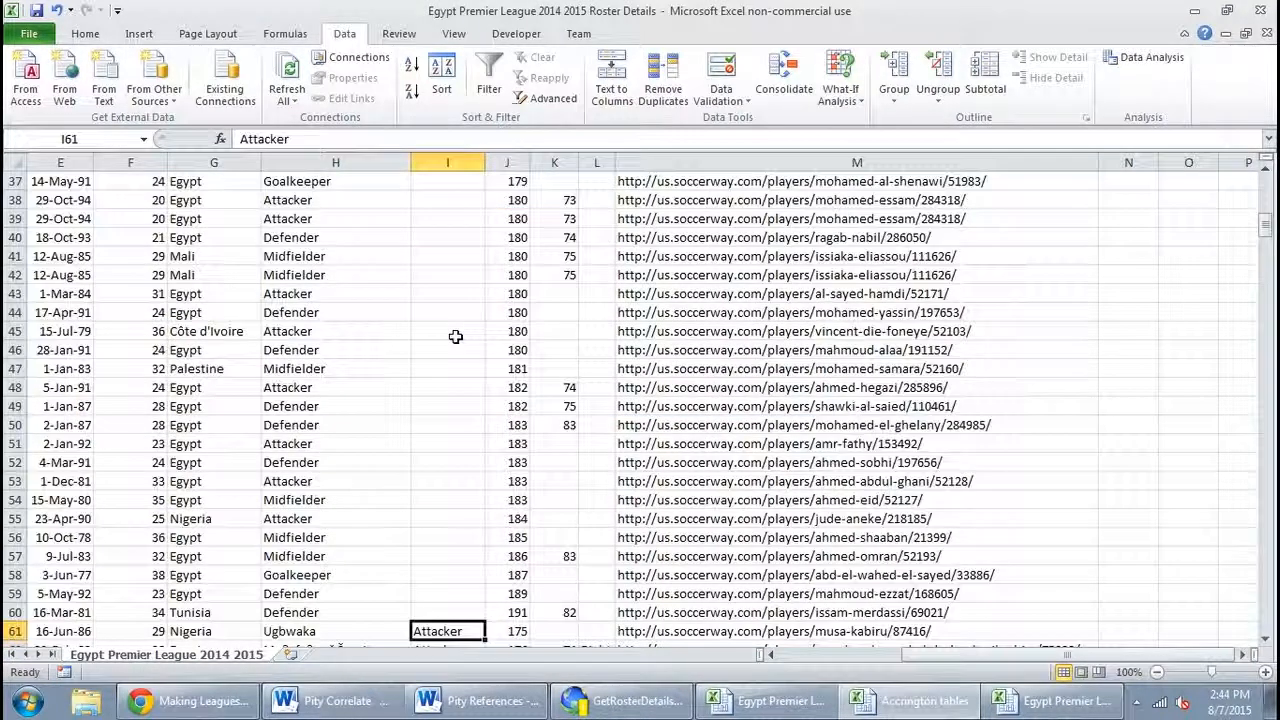
{"action": "key", "text": "Down"}
{"action": "key", "text": "Down"}
{"action": "key", "text": "Down"}
{"action": "key", "text": "Down"}
{"action": "key", "text": "Down"}
{"action": "key", "text": "Down"}
{"action": "key", "text": "Down"}
{"action": "key", "text": "Down"}
{"action": "key", "text": "Down"}
{"action": "key", "text": "Down"}
{"action": "key", "text": "Down"}
{"action": "key", "text": "Down"}
{"action": "key", "text": "Down"}
{"action": "key", "text": "Down"}
{"action": "key", "text": "Down"}
{"action": "key", "text": "Down"}
{"action": "key", "text": "Down"}
{"action": "key", "text": "Down"}
{"action": "key", "text": "Down"}
{"action": "key", "text": "Down"}
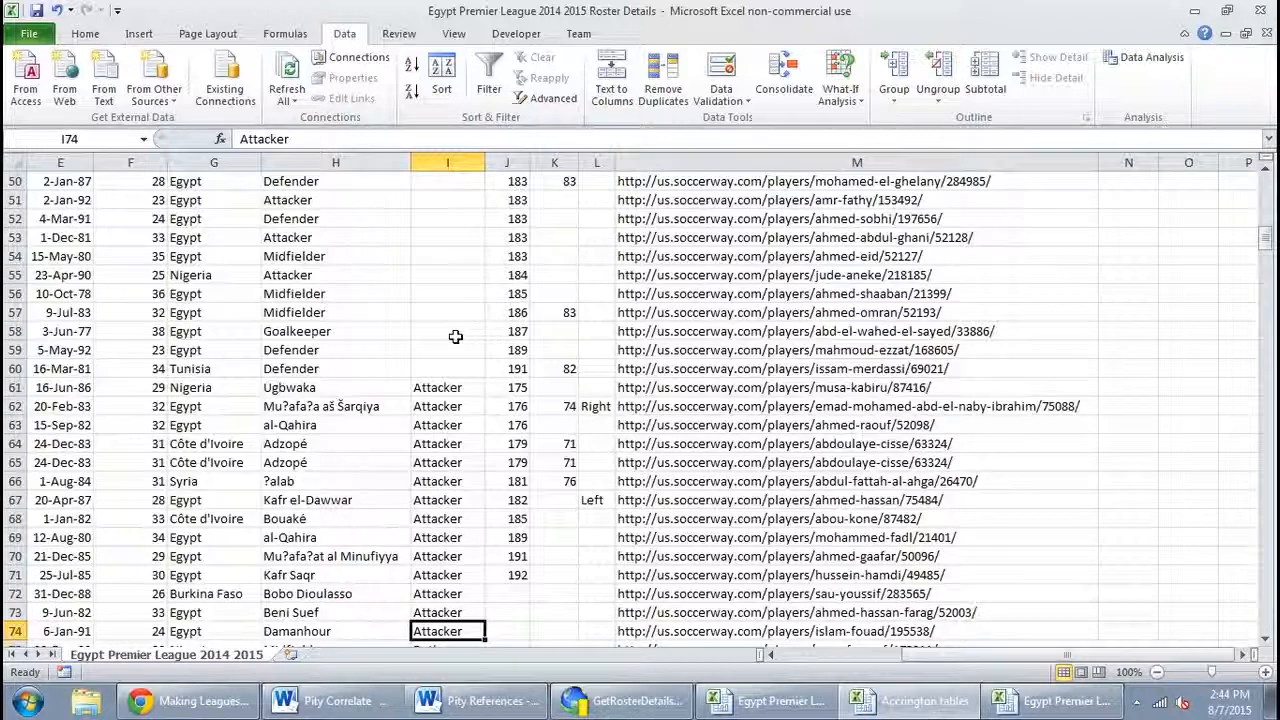
{"action": "key", "text": "Up"}
{"action": "key", "text": "Up"}
{"action": "key", "text": "Up"}
{"action": "key", "text": "Up"}
{"action": "key", "text": "Up"}
{"action": "key", "text": "Up"}
{"action": "key", "text": "Up"}
{"action": "key", "text": "Up"}
{"action": "key", "text": "Up"}
{"action": "key", "text": "Up"}
{"action": "key", "text": "ctrl+c"}
{"action": "key", "text": "Right"}
{"action": "key", "text": "Right"}
{"action": "key", "text": "Right"}
{"action": "key", "text": "ctrl+v"}
Check the Position column from row 75 down to the end of the roster for other misplaced values.
{"action": "key", "text": "Left"}
{"action": "key", "text": "Left"}
{"action": "key", "text": "Left"}
{"action": "key", "text": "Down"}
{"action": "key", "text": "Down"}
{"action": "key", "text": "Down"}
{"action": "key", "text": "Down"}
{"action": "key", "text": "Down"}
{"action": "key", "text": "Down"}
{"action": "key", "text": "Down"}
{"action": "key", "text": "Down"}
{"action": "key", "text": "Down"}
{"action": "key", "text": "Down"}
{"action": "key", "text": "Down"}
{"action": "key", "text": "Down"}
{"action": "key", "text": "Down"}
{"action": "key", "text": "Down"}
{"action": "key", "text": "Down"}
{"action": "key", "text": "Down"}
{"action": "key", "text": "Down"}
{"action": "key", "text": "Down"}
{"action": "key", "text": "Down"}
{"action": "key", "text": "Down"}
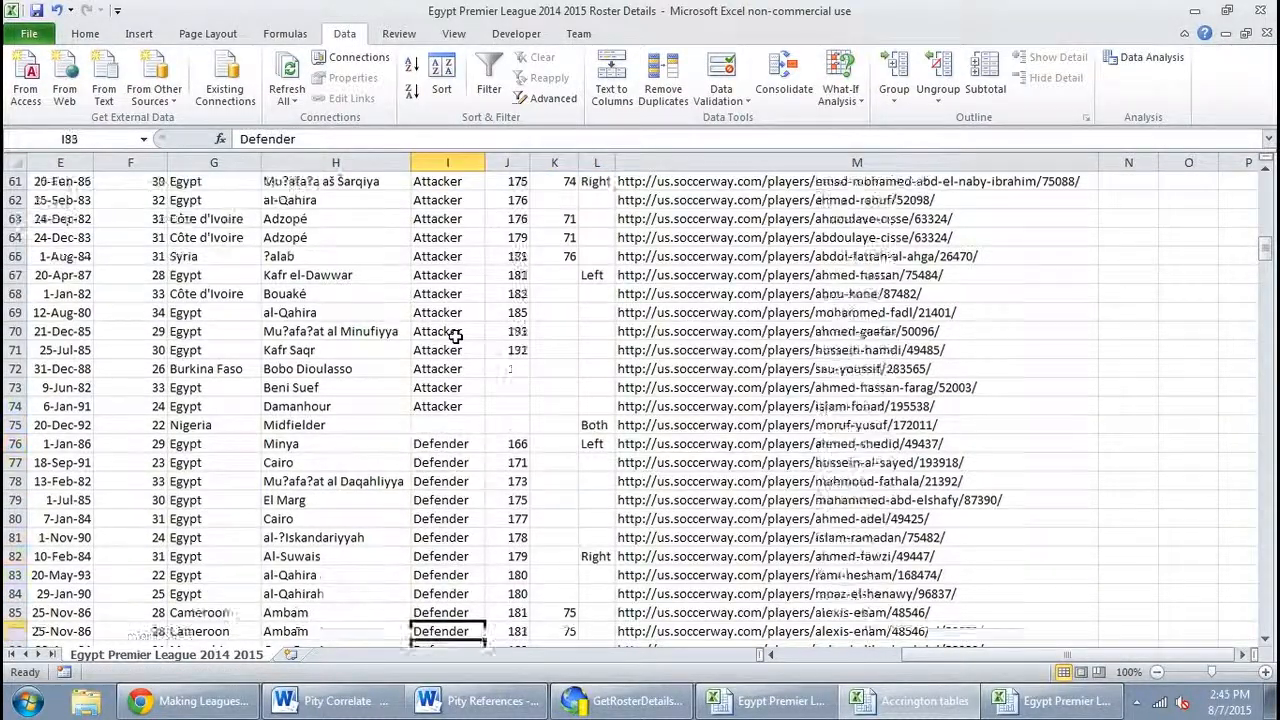
{"action": "key", "text": "Down"}
{"action": "key", "text": "Down"}
{"action": "key", "text": "Down"}
{"action": "key", "text": "Down"}
{"action": "key", "text": "Down"}
{"action": "key", "text": "Down"}
{"action": "key", "text": "Down"}
{"action": "key", "text": "Down"}
{"action": "key", "text": "Down"}
{"action": "key", "text": "Down"}
{"action": "key", "text": "Down"}
{"action": "key", "text": "Down"}
{"action": "key", "text": "Down"}
{"action": "key", "text": "Down"}
{"action": "key", "text": "Down"}
{"action": "key", "text": "Down"}
{"action": "key", "text": "Down"}
{"action": "key", "text": "Down"}
{"action": "key", "text": "Down"}
{"action": "key", "text": "Down"}
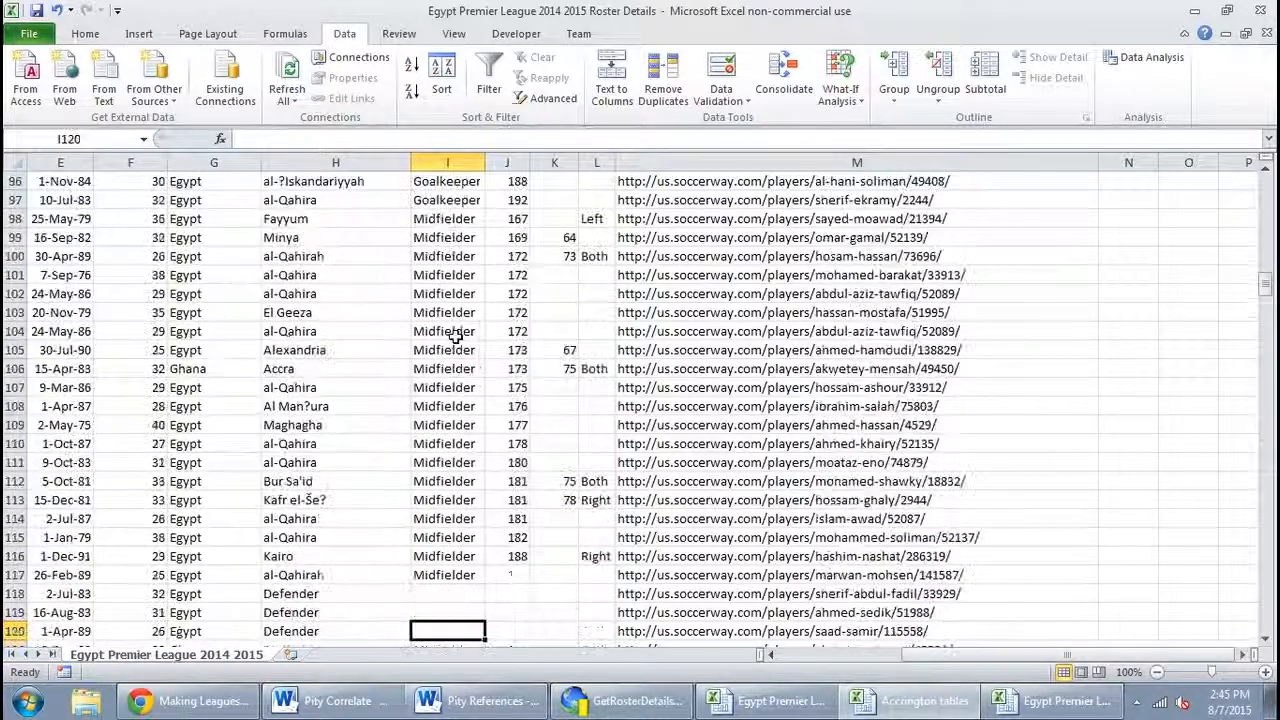
{"action": "key", "text": "Down"}
{"action": "key", "text": "Down"}
{"action": "key", "text": "Down"}
{"action": "key", "text": "Down"}
{"action": "key", "text": "Down"}
{"action": "key", "text": "Down"}
{"action": "key", "text": "Down"}
{"action": "key", "text": "Down"}
{"action": "key", "text": "Down"}
{"action": "key", "text": "Down"}
{"action": "key", "text": "Down"}
{"action": "key", "text": "Down"}
{"action": "key", "text": "Down"}
{"action": "key", "text": "Down"}
{"action": "key", "text": "Down"}
{"action": "key", "text": "Down"}
{"action": "key", "text": "Down"}
{"action": "key", "text": "Down"}
{"action": "key", "text": "Down"}
{"action": "key", "text": "Down"}
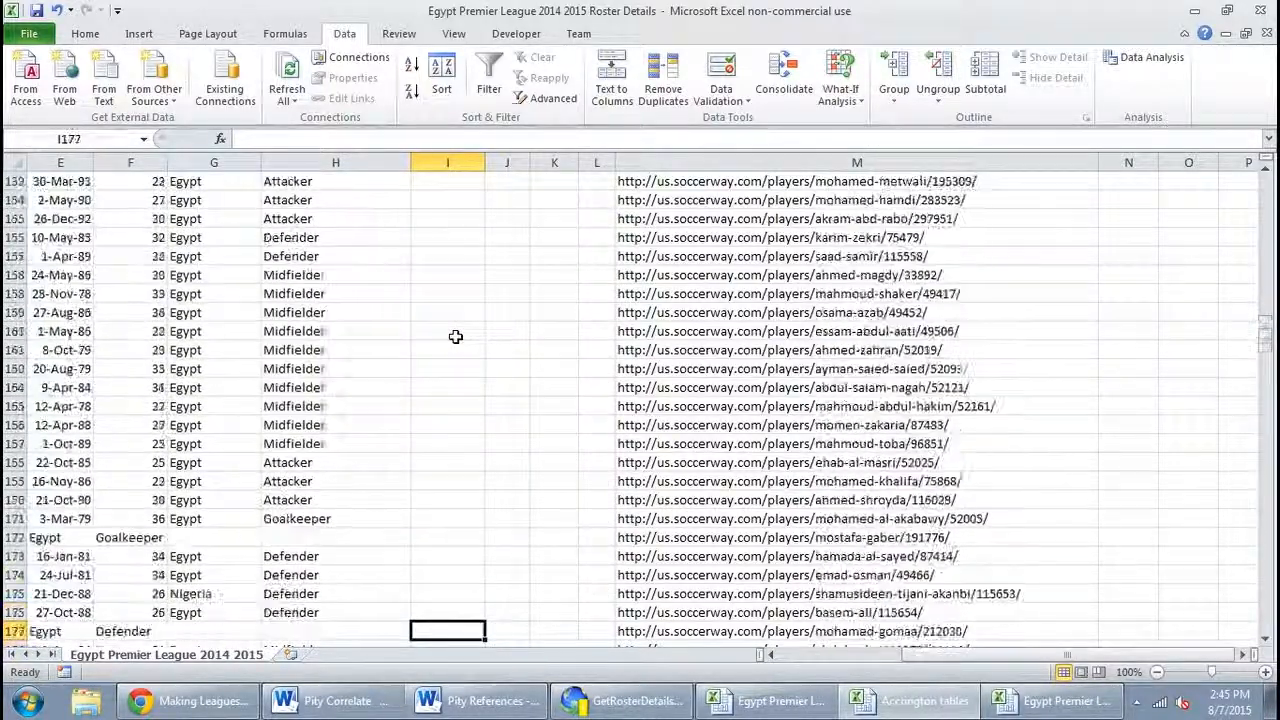
{"action": "key", "text": "Down"}
{"action": "key", "text": "Down"}
{"action": "key", "text": "Down"}
{"action": "key", "text": "Down"}
{"action": "key", "text": "Down"}
{"action": "key", "text": "Down"}
{"action": "key", "text": "Down"}
{"action": "key", "text": "Down"}
{"action": "key", "text": "Down"}
{"action": "key", "text": "Down"}
{"action": "key", "text": "Down"}
{"action": "key", "text": "Down"}
{"action": "key", "text": "Down"}
{"action": "key", "text": "Down"}
{"action": "key", "text": "Down"}
{"action": "key", "text": "Down"}
{"action": "key", "text": "Down"}
{"action": "key", "text": "Down"}
{"action": "key", "text": "Down"}
{"action": "key", "text": "Down"}
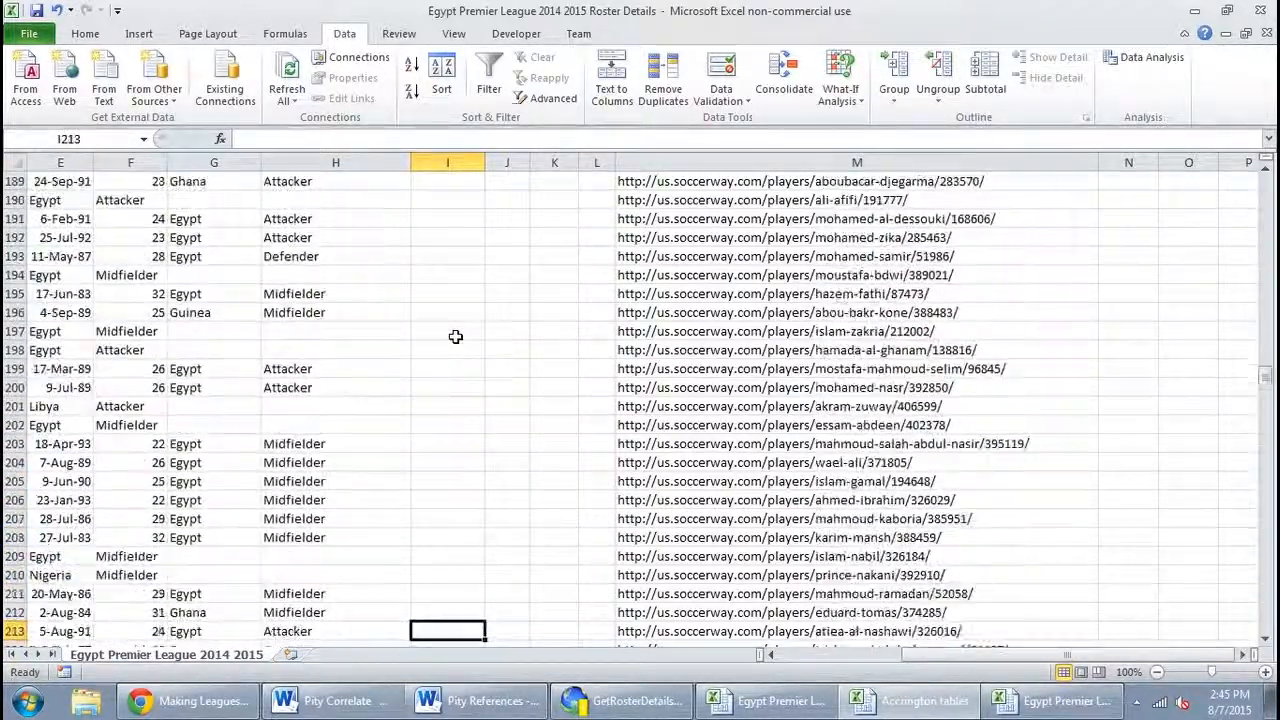
{"action": "key", "text": "ctrl+Down"}
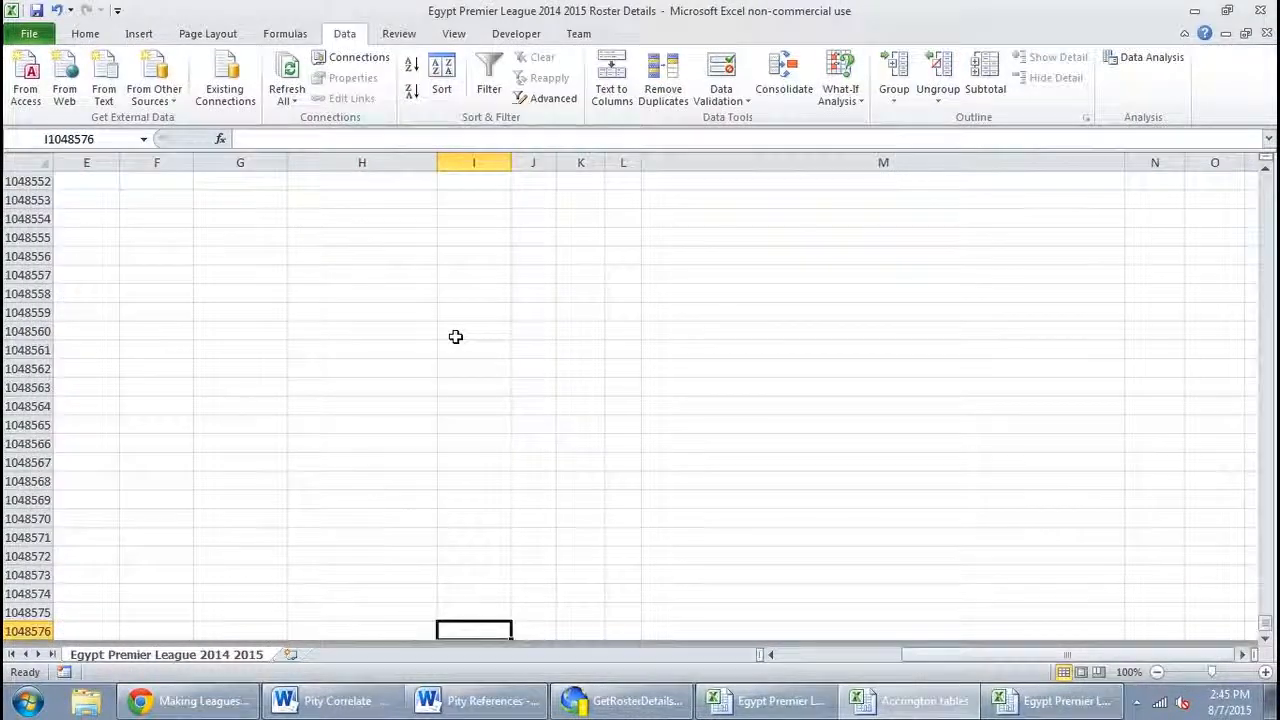
Sort the whole roster table by PlaceofBirth, A to Z, with the first row as headers.
{"action": "key", "text": "ctrl+Up"}
{"action": "key", "text": "ctrl+Up"}
{"action": "key", "text": "ctrl+Up"}
{"action": "key", "text": "ctrl+Right"}
{"action": "key", "text": "Down"}
{"action": "key", "text": "Down"}
{"action": "key", "text": "Up"}
{"action": "key", "text": "ctrl+shift+Left"}
{"action": "key", "text": "ctrl+shift+Left"}
{"action": "key", "text": "ctrl+shift+Left"}
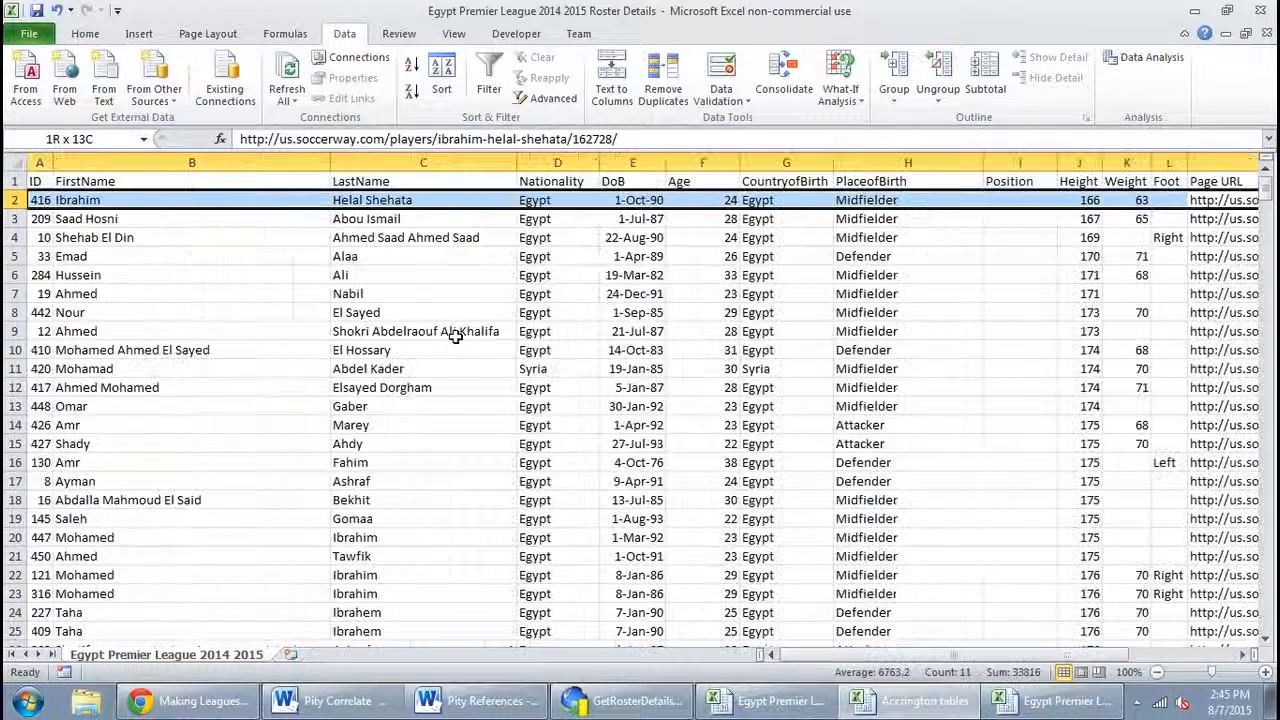
{"action": "key", "text": "ctrl+shift+Down"}
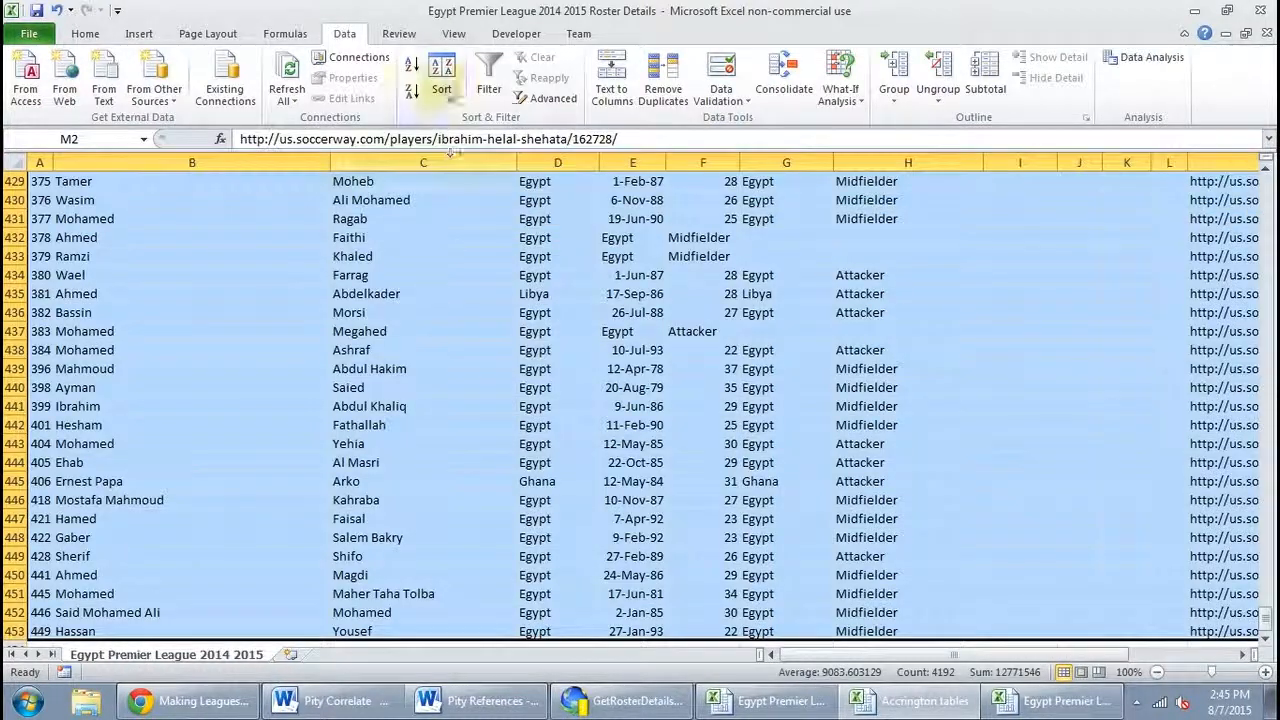
{"action": "left_click", "coordinate": [441, 75]}
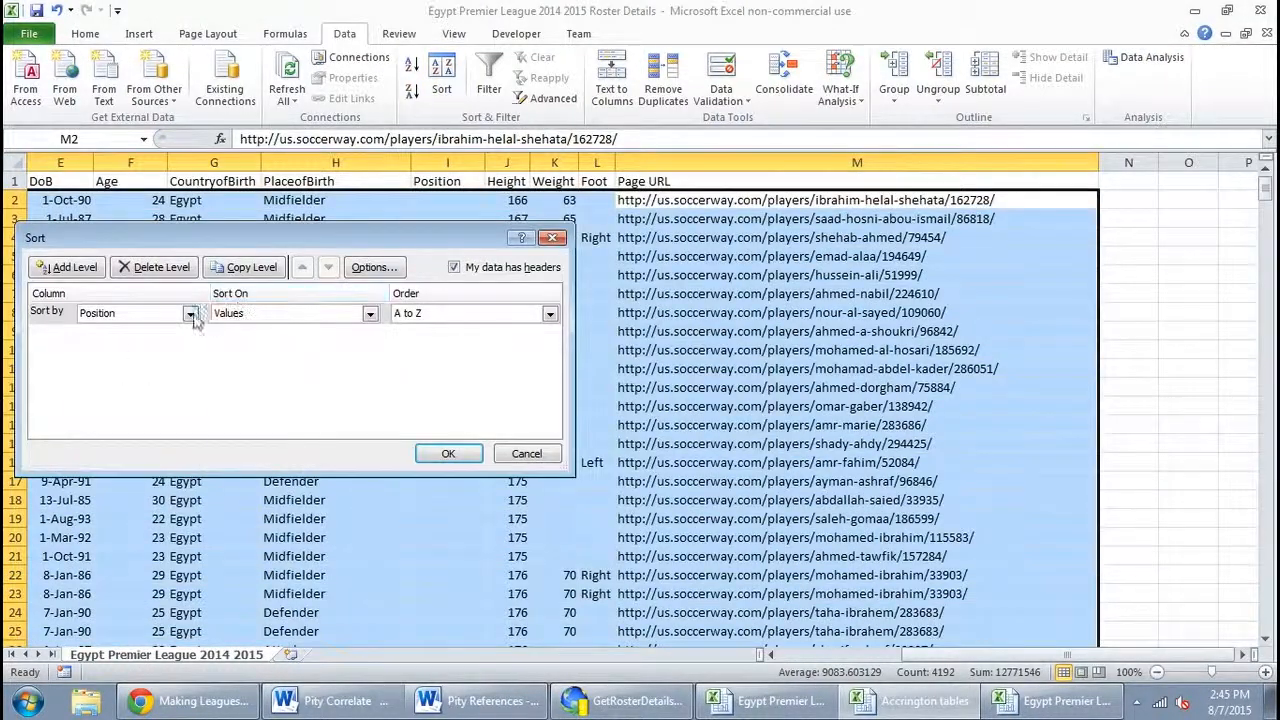
{"action": "left_click", "coordinate": [190, 313]}
{"action": "left_click", "coordinate": [148, 404]}
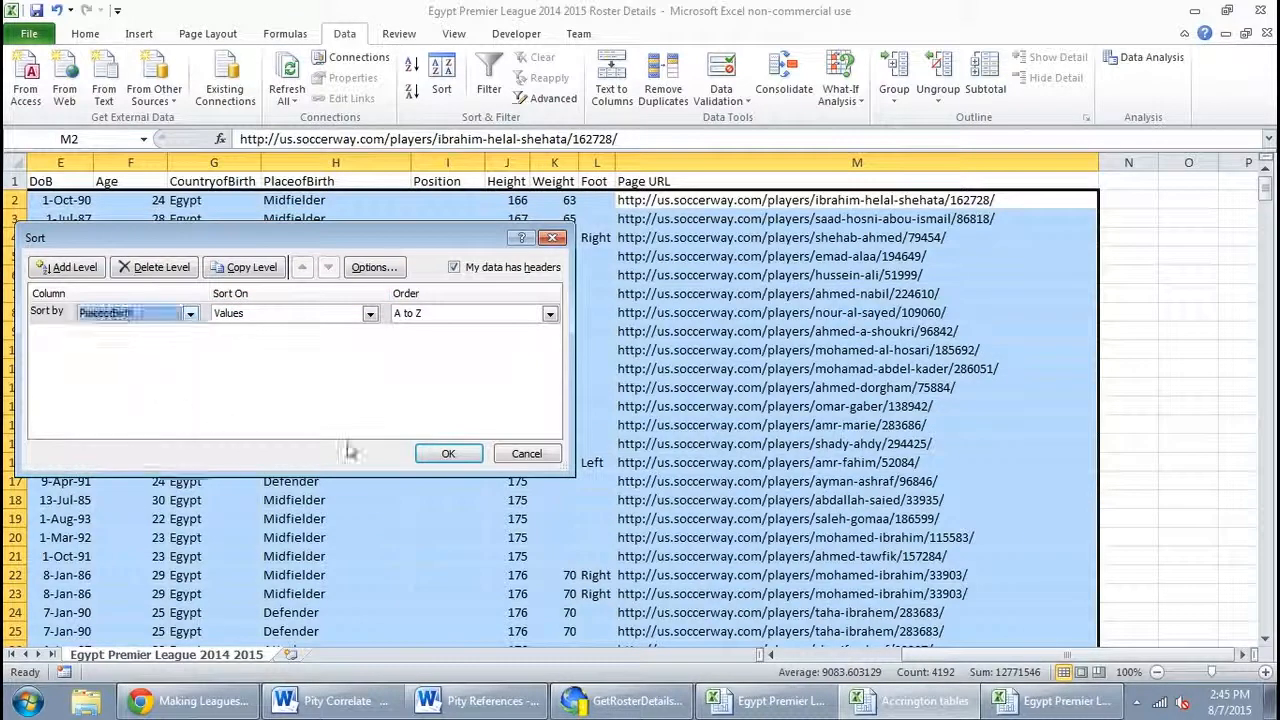
{"action": "left_click", "coordinate": [448, 454]}
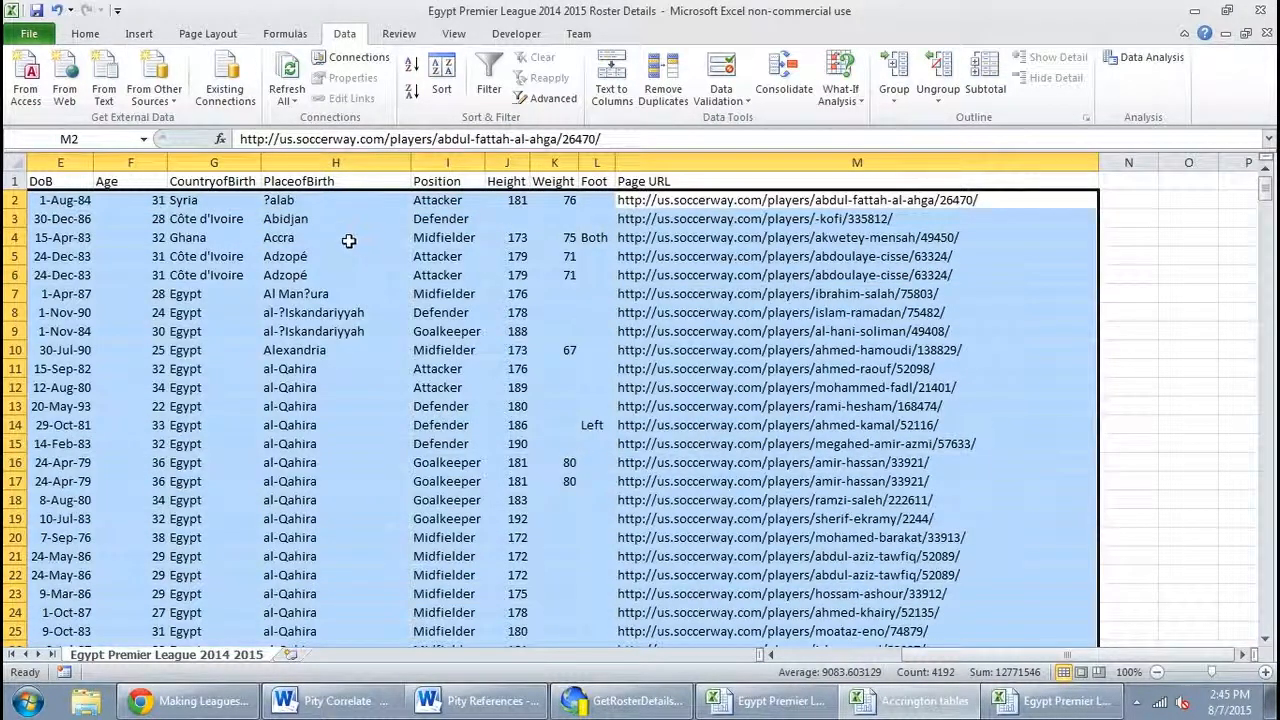
Move the "Attacker" entries in rows 33 to 102 from the PlaceofBirth column into the Position column.
{"action": "left_click", "coordinate": [348, 241]}
{"action": "key", "text": "Page_Down"}
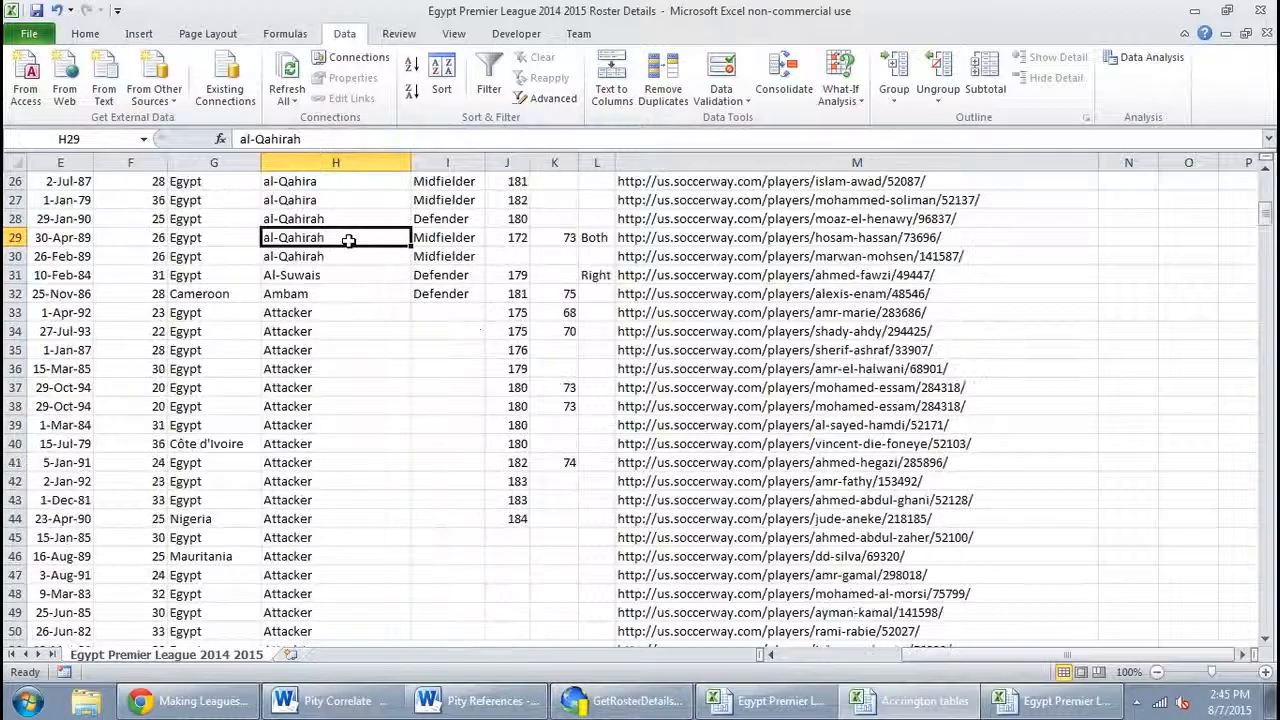
{"action": "key", "text": "Down"}
{"action": "key", "text": "Down"}
{"action": "key", "text": "Down"}
{"action": "key", "text": "Down"}
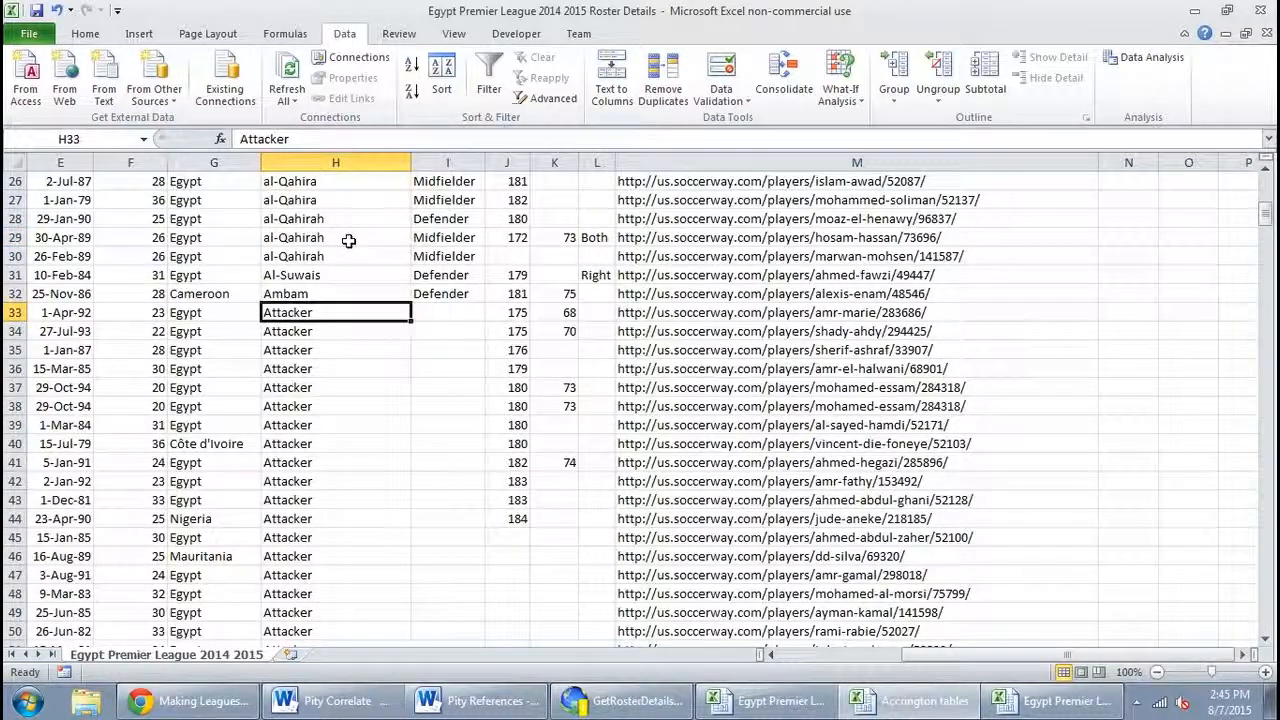
{"action": "key", "text": "shift+Page_Down"}
{"action": "key", "text": "shift+Page_Down"}
{"action": "key", "text": "shift+Page_Down"}
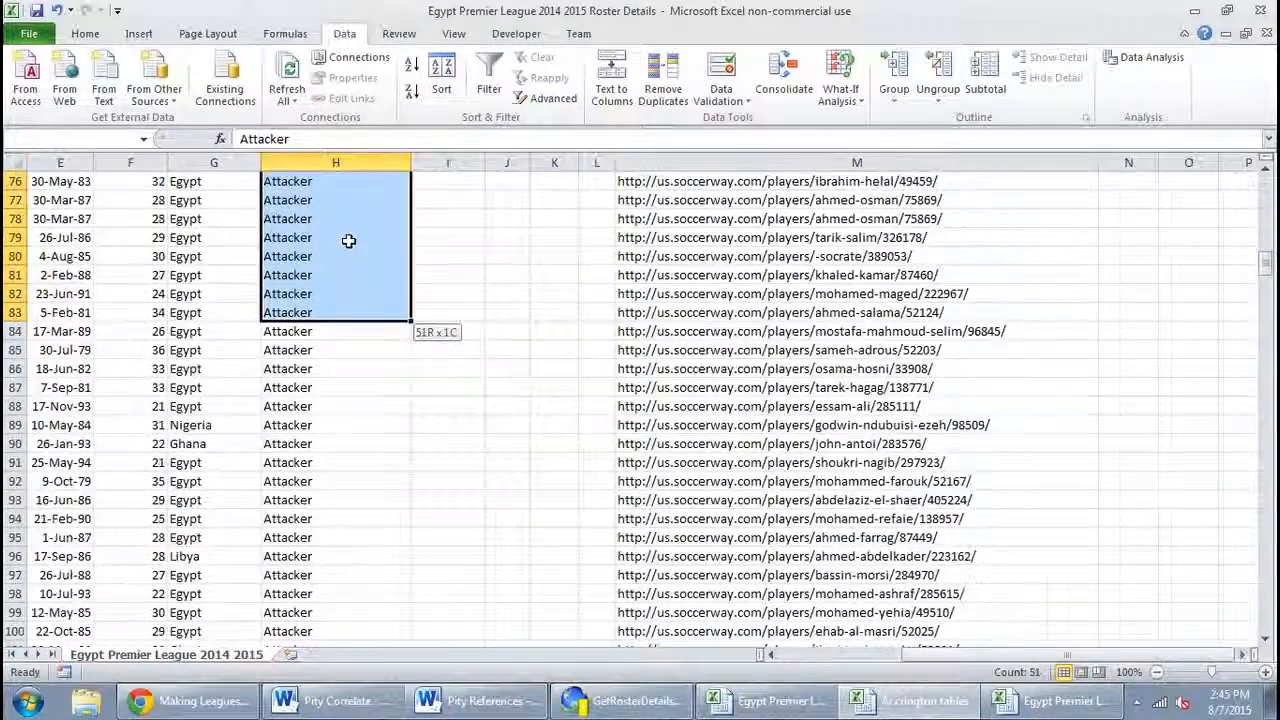
{"action": "key", "text": "shift+Up"}
{"action": "key", "text": "shift+Up"}
{"action": "key", "text": "shift+Up"}
{"action": "key", "text": "shift+Up"}
{"action": "key", "text": "shift+Up"}
{"action": "key", "text": "shift+Up"}
{"action": "key", "text": "shift+Up"}
{"action": "key", "text": "shift+Down"}
{"action": "key", "text": "ctrl+c"}
{"action": "key", "text": "Right"}
{"action": "key", "text": "ctrl+v"}
Move the "Defender" entries in rows 110 to 204 from the PlaceofBirth column into the Position column.
{"action": "key", "text": "Left"}
{"action": "key", "text": "Left"}
{"action": "key", "text": "Right"}
{"action": "key", "text": "Page_Down"}
{"action": "key", "text": "Page_Down"}
{"action": "key", "text": "Page_Down"}
{"action": "key", "text": "Down"}
{"action": "key", "text": "Down"}
{"action": "key", "text": "shift+Page_Down"}
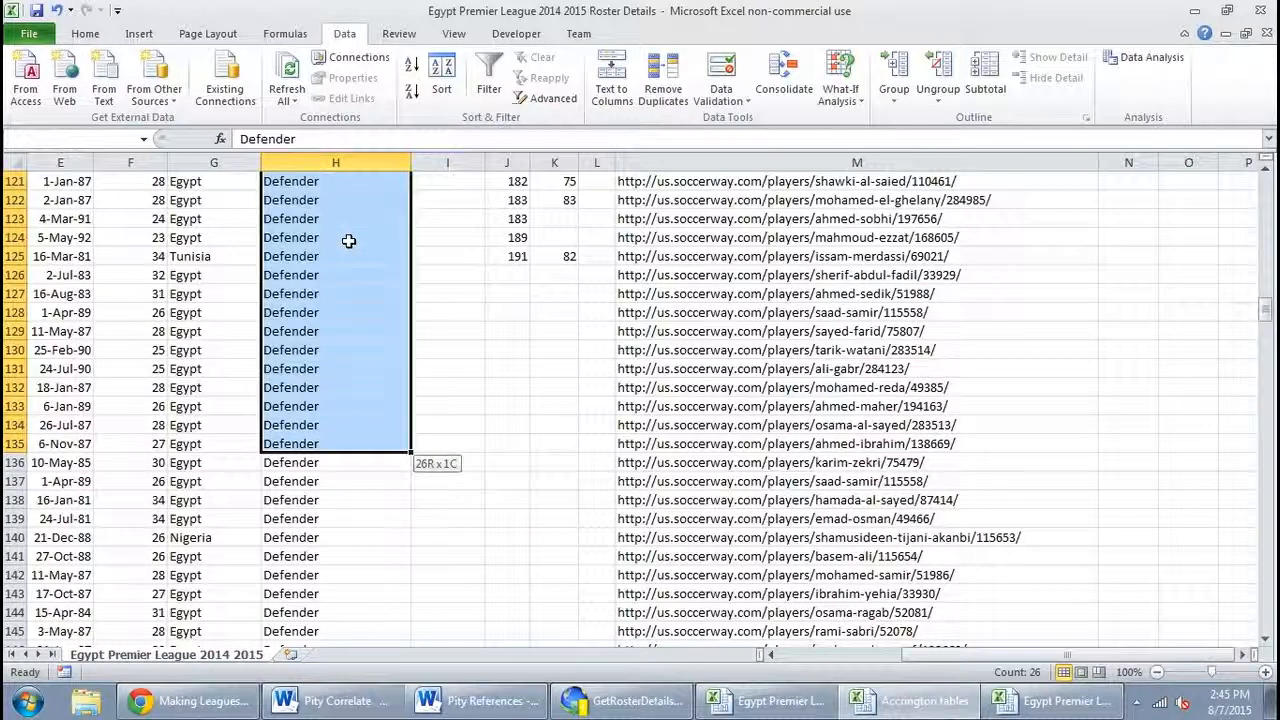
{"action": "key", "text": "shift+Page_Down"}
{"action": "key", "text": "shift+Page_Down"}
{"action": "key", "text": "shift+Page_Down"}
{"action": "key", "text": "shift+Up"}
{"action": "key", "text": "shift+Up"}
{"action": "key", "text": "shift+Up"}
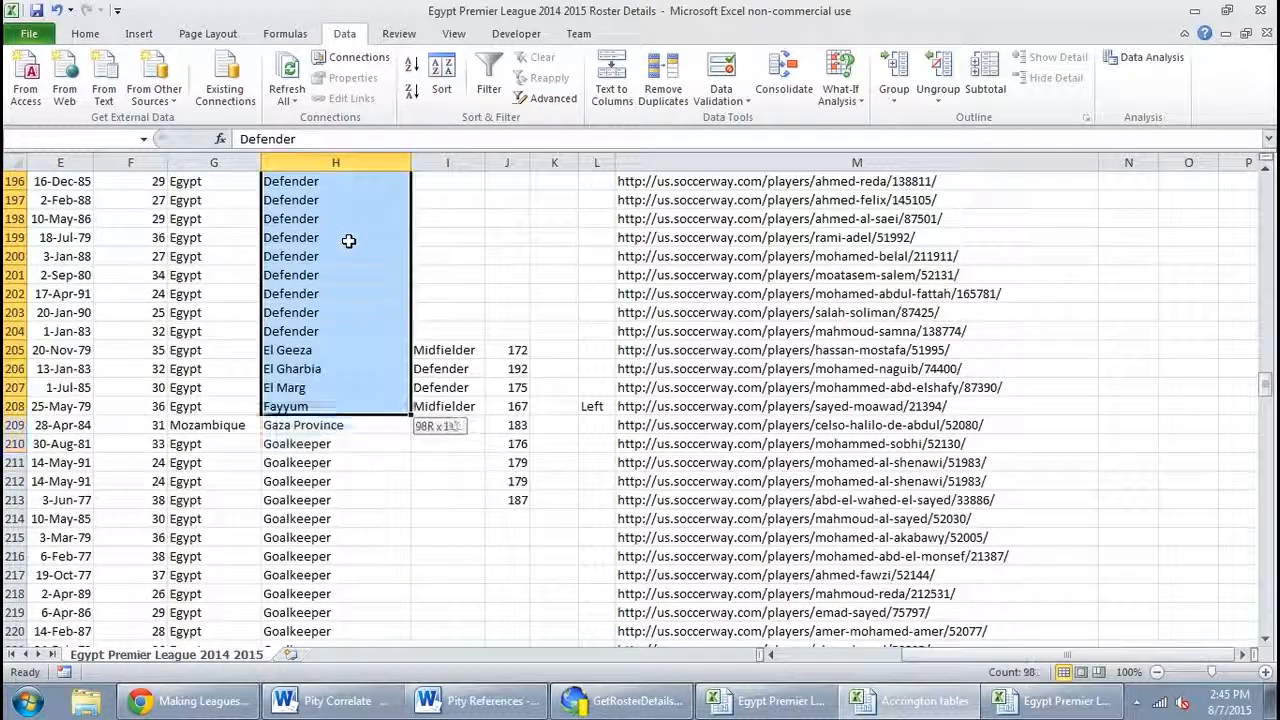
{"action": "key", "text": "shift+Up"}
{"action": "key", "text": "shift+Up"}
{"action": "key", "text": "shift+Up"}
{"action": "key", "text": "shift+Up"}
{"action": "key", "text": "ctrl+c"}
{"action": "key", "text": "Right"}
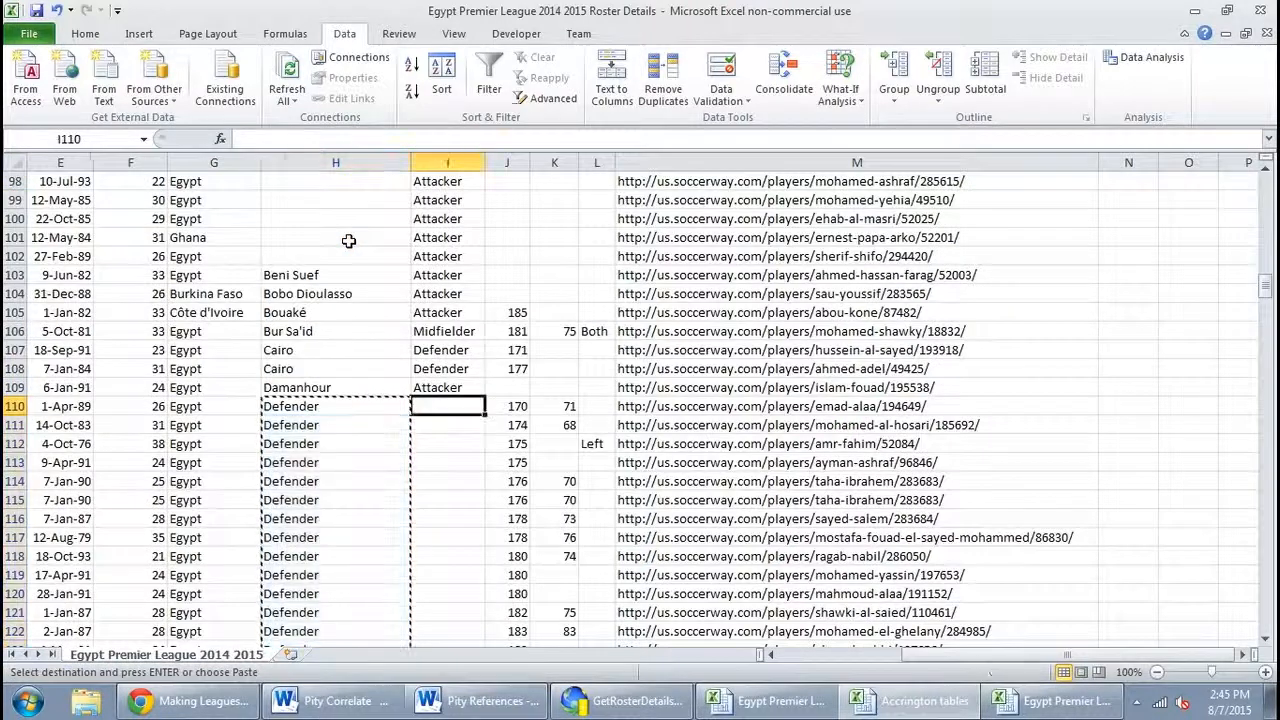
{"action": "key", "text": "ctrl+v"}
Move the "Goalkeeper" entries in rows 210 to 228 from the PlaceofBirth column into the Position column.
{"action": "key", "text": "Left"}
{"action": "key", "text": "ctrl+Down"}
{"action": "key", "text": "Down"}
{"action": "key", "text": "Down"}
{"action": "key", "text": "Down"}
{"action": "key", "text": "Down"}
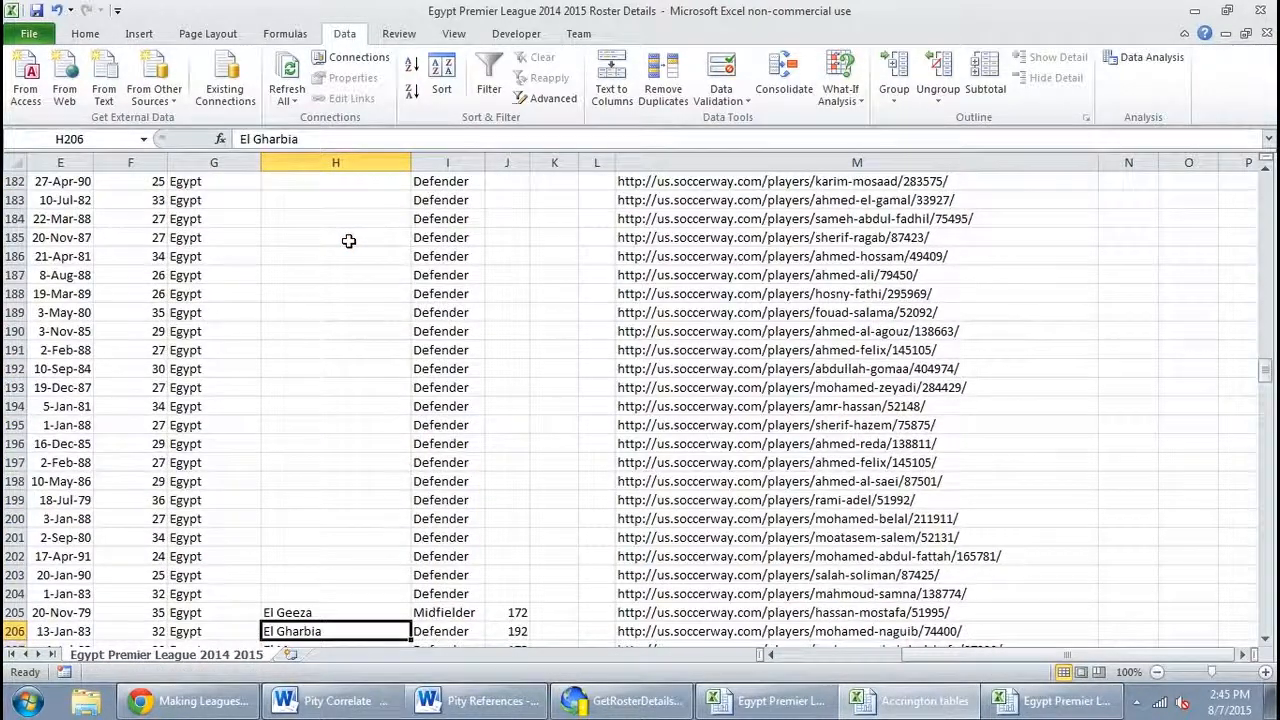
{"action": "key", "text": "ctrl+Down"}
{"action": "key", "text": "Page_Up"}
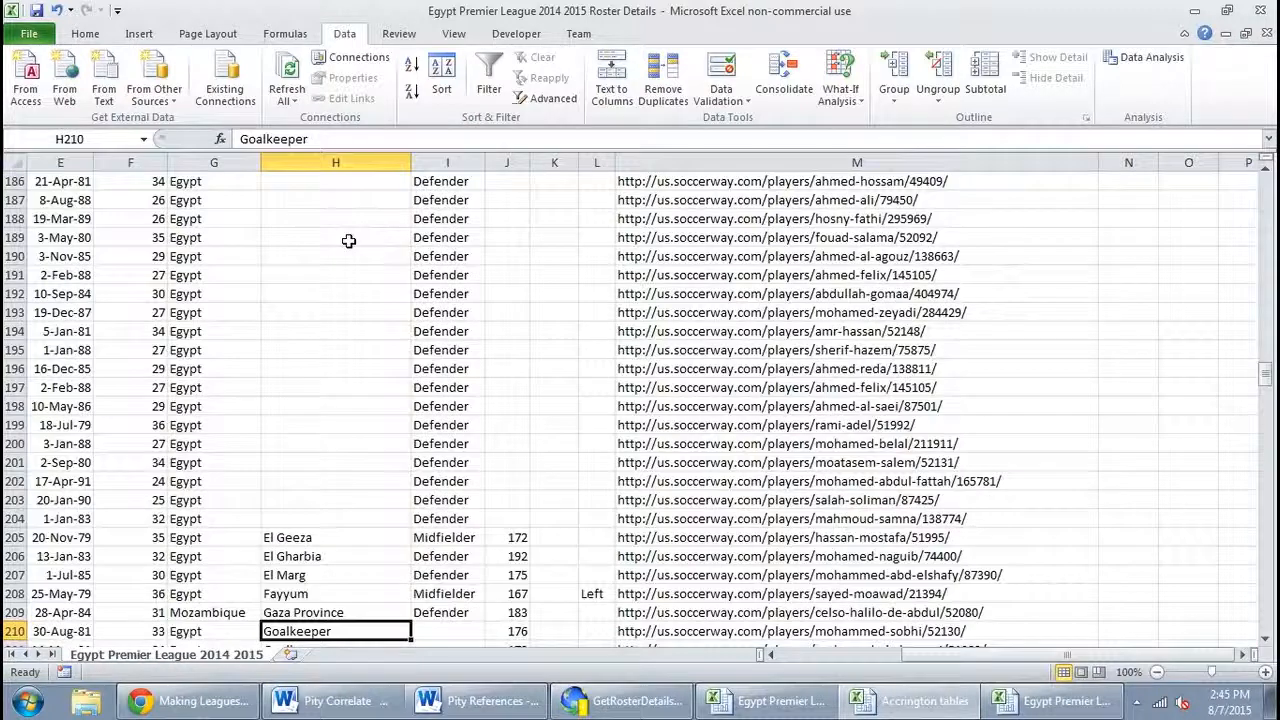
{"action": "key", "text": "ctrl+shift+Down"}
{"action": "key", "text": "shift+Up"}
{"action": "key", "text": "shift+Up"}
{"action": "key", "text": "shift+Up"}
{"action": "key", "text": "shift+Up"}
{"action": "key", "text": "shift+Up"}
{"action": "key", "text": "shift+Up"}
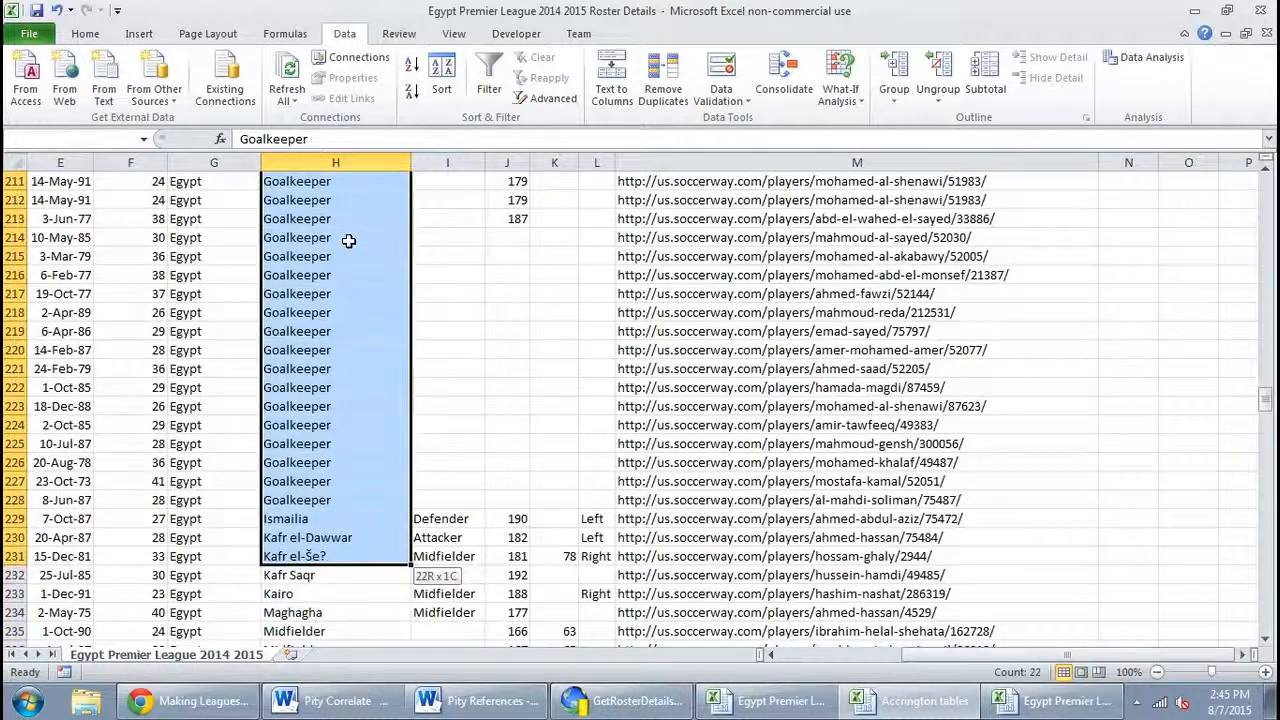
{"action": "key", "text": "ctrl+x"}
{"action": "key", "text": "Right"}
{"action": "key", "text": "ctrl+v"}
Move the "Midfielder" entries in rows 235 to 394 from the PlaceofBirth column into the Position column.
{"action": "key", "text": "Left"}
{"action": "key", "text": "Down"}
{"action": "key", "text": "Down"}
{"action": "key", "text": "Down"}
{"action": "key", "text": "Down"}
{"action": "key", "text": "Down"}
{"action": "key", "text": "Down"}
{"action": "key", "text": "Down"}
{"action": "key", "text": "Down"}
{"action": "key", "text": "Down"}
{"action": "key", "text": "Down"}
{"action": "key", "text": "Down"}
{"action": "key", "text": "Down"}
{"action": "key", "text": "Down"}
{"action": "key", "text": "Down"}
{"action": "key", "text": "Down"}
{"action": "key", "text": "Down"}
{"action": "key", "text": "Down"}
{"action": "key", "text": "Down"}
{"action": "key", "text": "Down"}
{"action": "key", "text": "Down"}
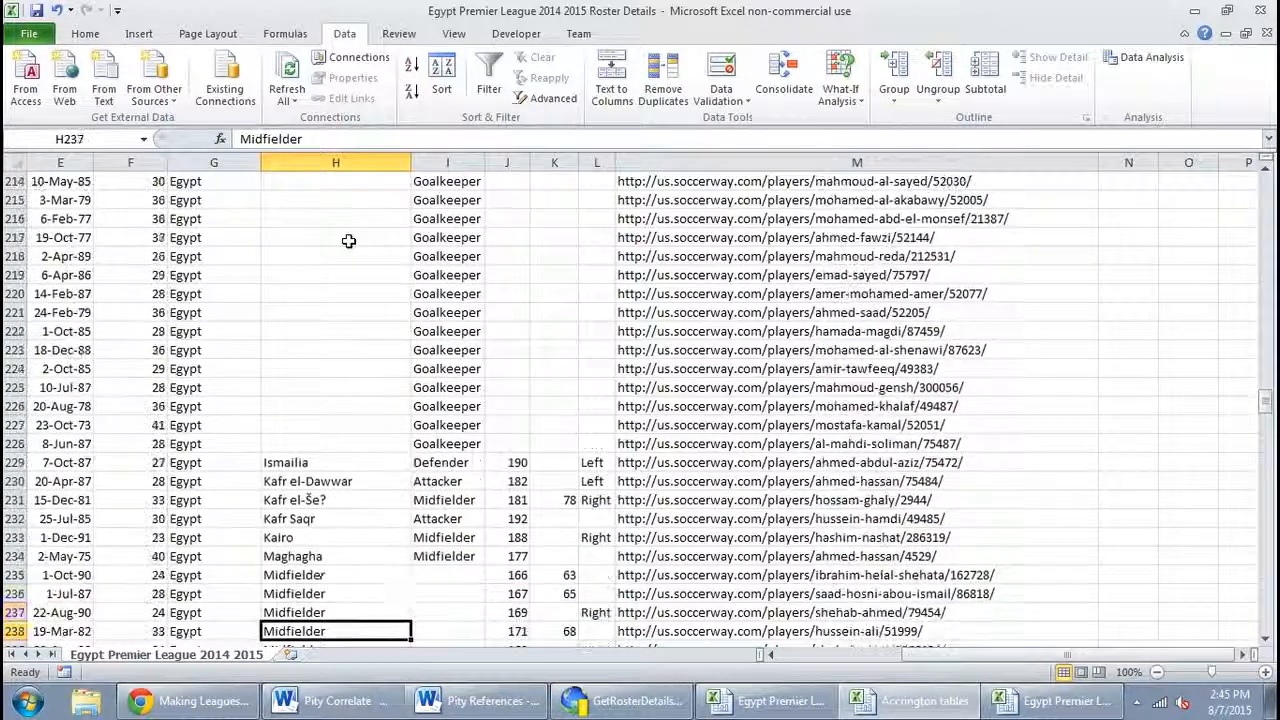
{"action": "key", "text": "shift+Down"}
{"action": "key", "text": "shift+Down"}
{"action": "key", "text": "shift+Down"}
{"action": "key", "text": "shift+Down"}
{"action": "key", "text": "shift+Down"}
{"action": "key", "text": "shift+Down"}
{"action": "key", "text": "shift+Down"}
{"action": "key", "text": "shift+Down"}
{"action": "key", "text": "shift+Down"}
{"action": "key", "text": "shift+Down"}
{"action": "key", "text": "shift+Down"}
{"action": "key", "text": "shift+Down"}
{"action": "key", "text": "shift+Down"}
{"action": "key", "text": "shift+Down"}
{"action": "key", "text": "shift+Down"}
{"action": "key", "text": "shift+Down"}
{"action": "key", "text": "shift+Down"}
{"action": "key", "text": "shift+Down"}
{"action": "key", "text": "shift+Down"}
{"action": "key", "text": "shift+Down"}
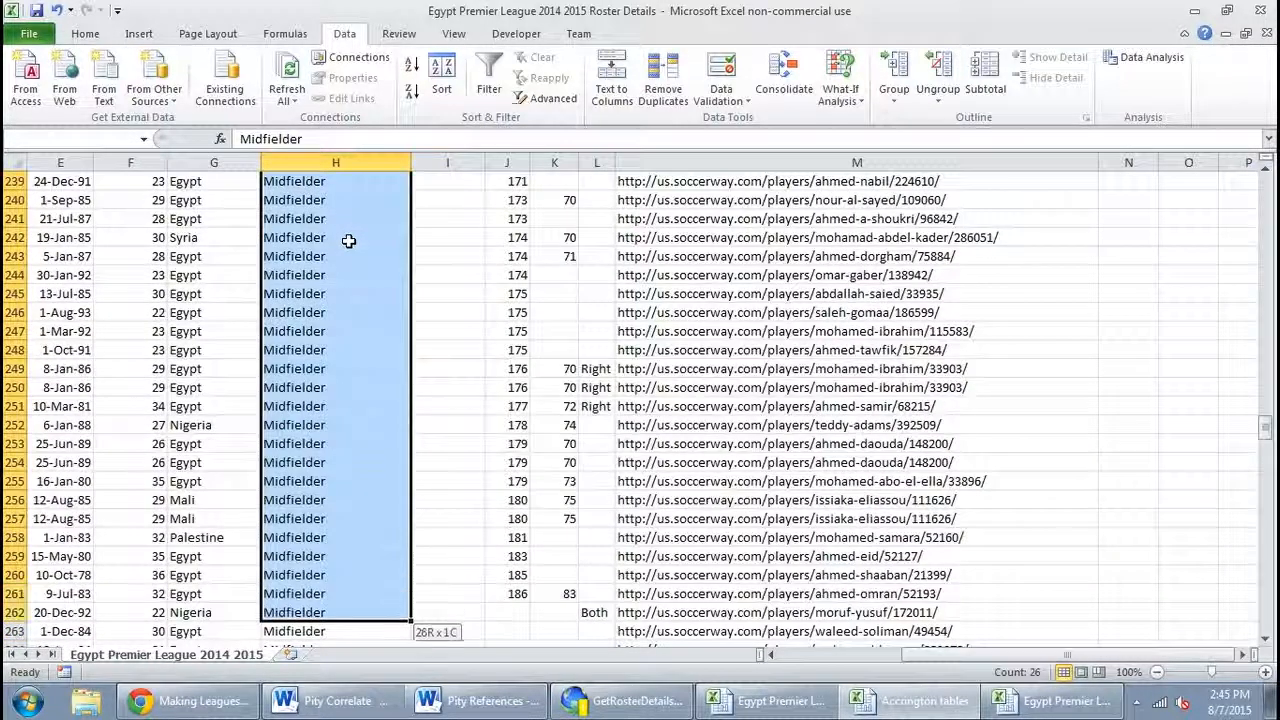
{"action": "key", "text": "shift+Down"}
{"action": "key", "text": "shift+Down"}
{"action": "key", "text": "shift+Down"}
{"action": "key", "text": "shift+Down"}
{"action": "key", "text": "shift+Down"}
{"action": "key", "text": "shift+Down"}
{"action": "key", "text": "shift+Down"}
{"action": "key", "text": "shift+Down"}
{"action": "key", "text": "shift+Down"}
{"action": "key", "text": "shift+Down"}
{"action": "key", "text": "shift+Down"}
{"action": "key", "text": "shift+Down"}
{"action": "key", "text": "shift+Down"}
{"action": "key", "text": "shift+Down"}
{"action": "key", "text": "shift+Down"}
{"action": "key", "text": "shift+Down"}
{"action": "key", "text": "shift+Down"}
{"action": "key", "text": "shift+Down"}
{"action": "key", "text": "shift+Down"}
{"action": "key", "text": "shift+Down"}
{"action": "key", "text": "shift+Down"}
{"action": "key", "text": "shift+Down"}
{"action": "key", "text": "shift+Down"}
{"action": "key", "text": "shift+Down"}
{"action": "key", "text": "shift+Down"}
{"action": "key", "text": "shift+Down"}
{"action": "key", "text": "shift+Down"}
{"action": "key", "text": "shift+Down"}
{"action": "key", "text": "shift+Down"}
{"action": "key", "text": "shift+Down"}
{"action": "key", "text": "shift+Down"}
{"action": "key", "text": "shift+Down"}
{"action": "key", "text": "shift+Down"}
{"action": "key", "text": "shift+Down"}
{"action": "key", "text": "shift+Down"}
{"action": "key", "text": "shift+Down"}
{"action": "key", "text": "shift+Down"}
{"action": "key", "text": "shift+Down"}
{"action": "key", "text": "shift+Down"}
{"action": "key", "text": "shift+Down"}
{"action": "key", "text": "shift+Down"}
{"action": "key", "text": "shift+Down"}
{"action": "key", "text": "shift+Down"}
{"action": "key", "text": "shift+Down"}
{"action": "key", "text": "shift+Down"}
{"action": "key", "text": "shift+Down"}
{"action": "key", "text": "shift+Down"}
{"action": "key", "text": "shift+Down"}
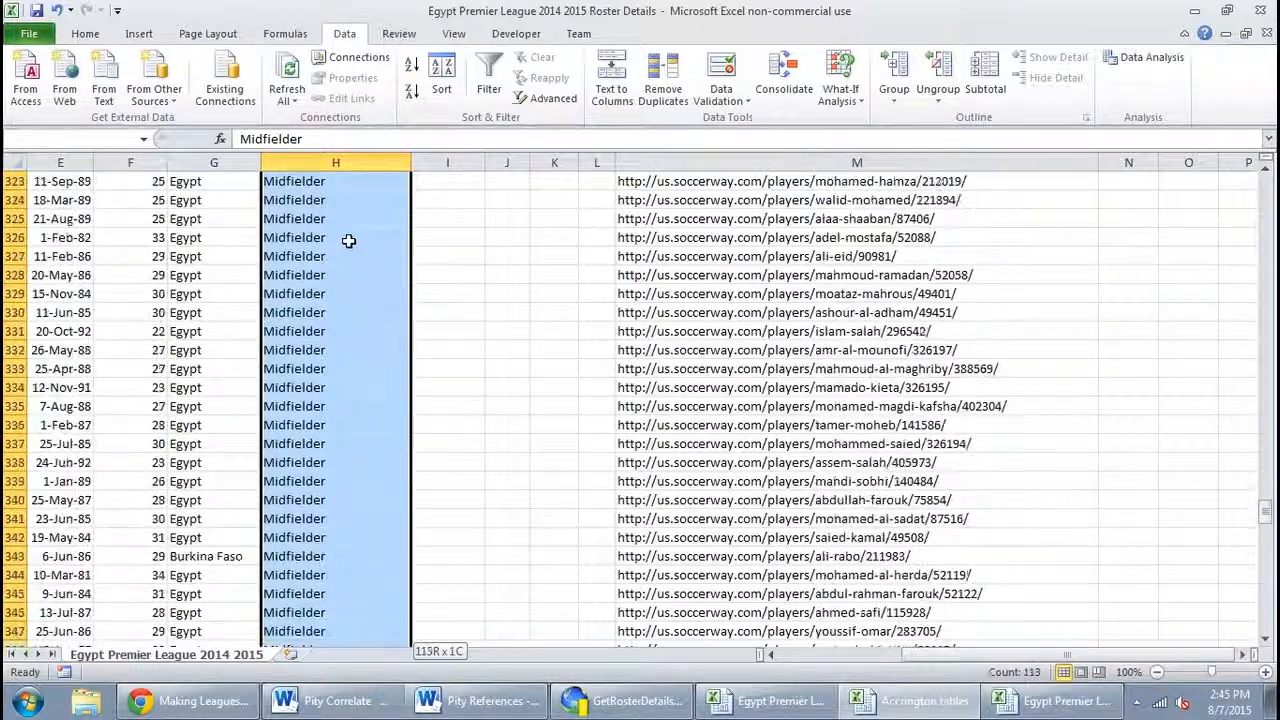
{"action": "key", "text": "shift+Down"}
{"action": "key", "text": "shift+Down"}
{"action": "key", "text": "shift+Down"}
{"action": "key", "text": "shift+Down"}
{"action": "key", "text": "shift+Down"}
{"action": "key", "text": "shift+Down"}
{"action": "key", "text": "shift+Down"}
{"action": "key", "text": "shift+Down"}
{"action": "key", "text": "shift+Down"}
{"action": "key", "text": "shift+Down"}
{"action": "key", "text": "shift+Down"}
{"action": "key", "text": "shift+Down"}
{"action": "key", "text": "shift+Down"}
{"action": "key", "text": "shift+Down"}
{"action": "key", "text": "shift+Down"}
{"action": "key", "text": "shift+Down"}
{"action": "key", "text": "shift+Down"}
{"action": "key", "text": "shift+Down"}
{"action": "key", "text": "shift+Down"}
{"action": "key", "text": "shift+Down"}
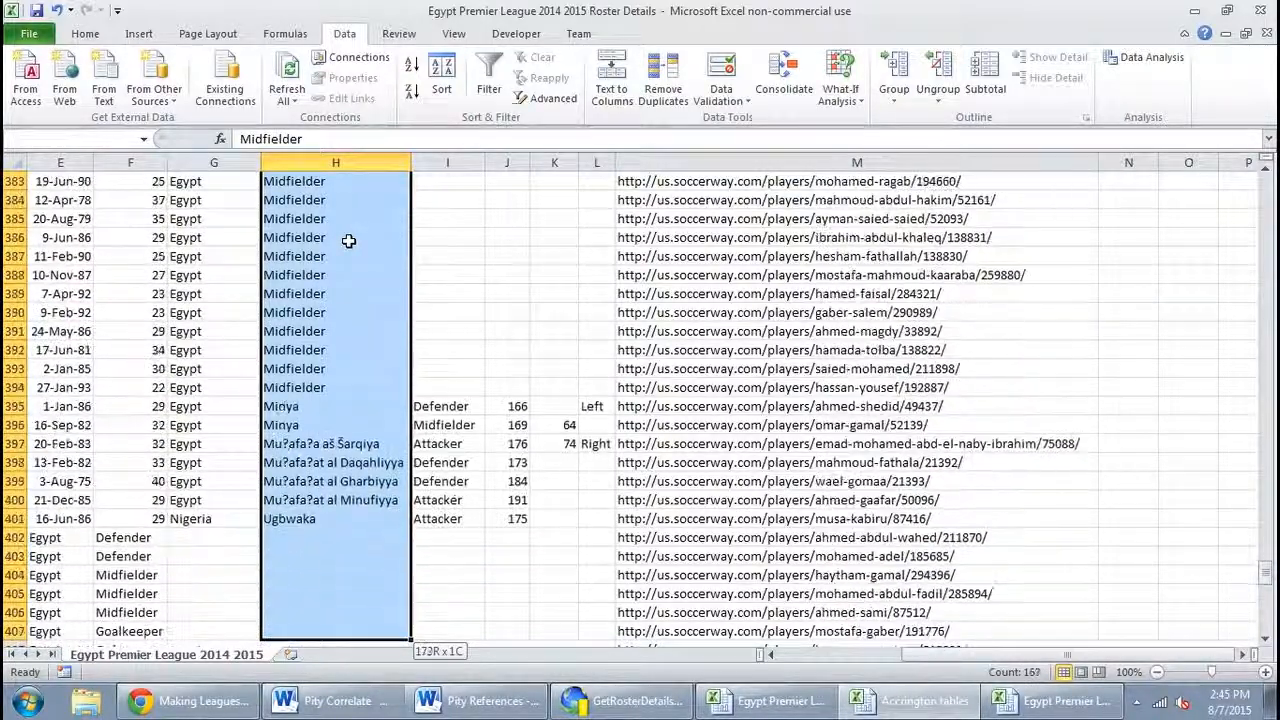
{"action": "key", "text": "shift+Up"}
{"action": "key", "text": "ctrl+x"}
{"action": "key", "text": "Right"}
{"action": "key", "text": "ctrl+v"}
Sort the whole roster table by CountryofBirth, A to Z, with the first row as headers.
{"action": "key", "text": "Left"}
{"action": "key", "text": "Down"}
{"action": "key", "text": "ctrl+Down"}
{"action": "key", "text": "ctrl+Down"}
{"action": "key", "text": "ctrl+Up"}
{"action": "key", "text": "ctrl+Up"}
{"action": "key", "text": "ctrl+Right"}
{"action": "key", "text": "Down"}
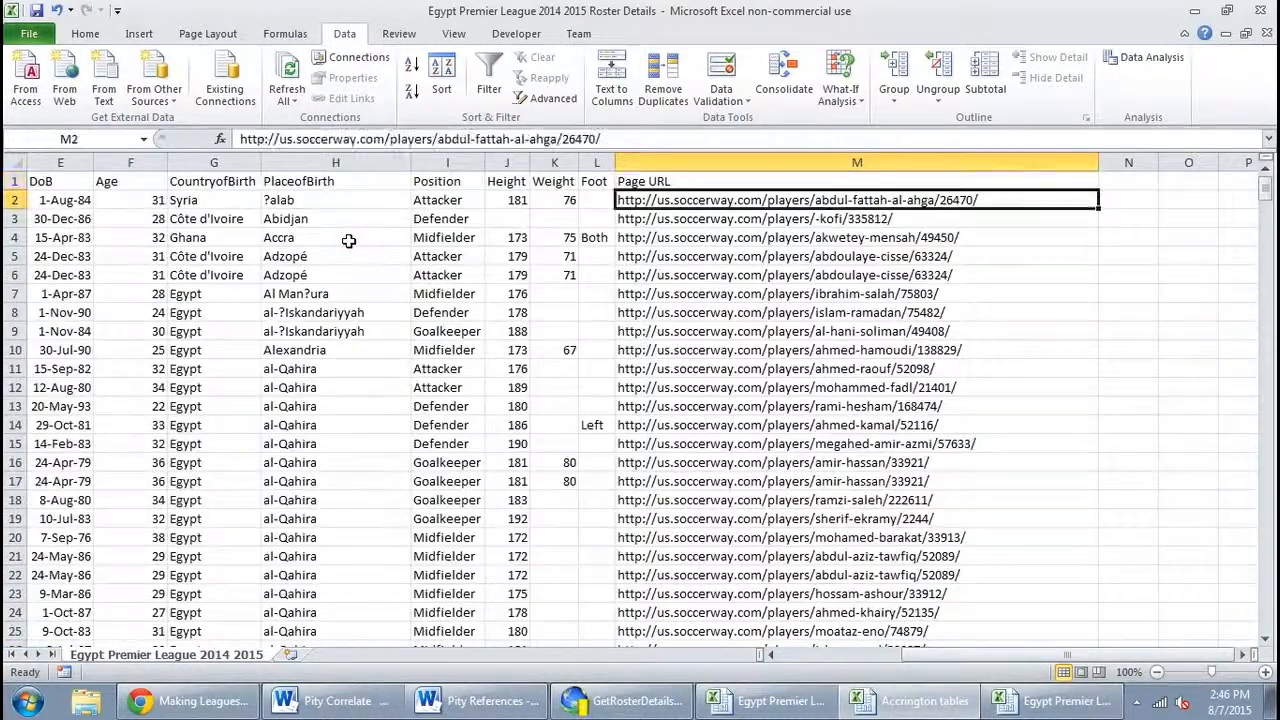
{"action": "key", "text": "shift+Left"}
{"action": "key", "text": "shift+Left"}
{"action": "key", "text": "ctrl+shift+Left"}
{"action": "key", "text": "ctrl+shift+Down"}
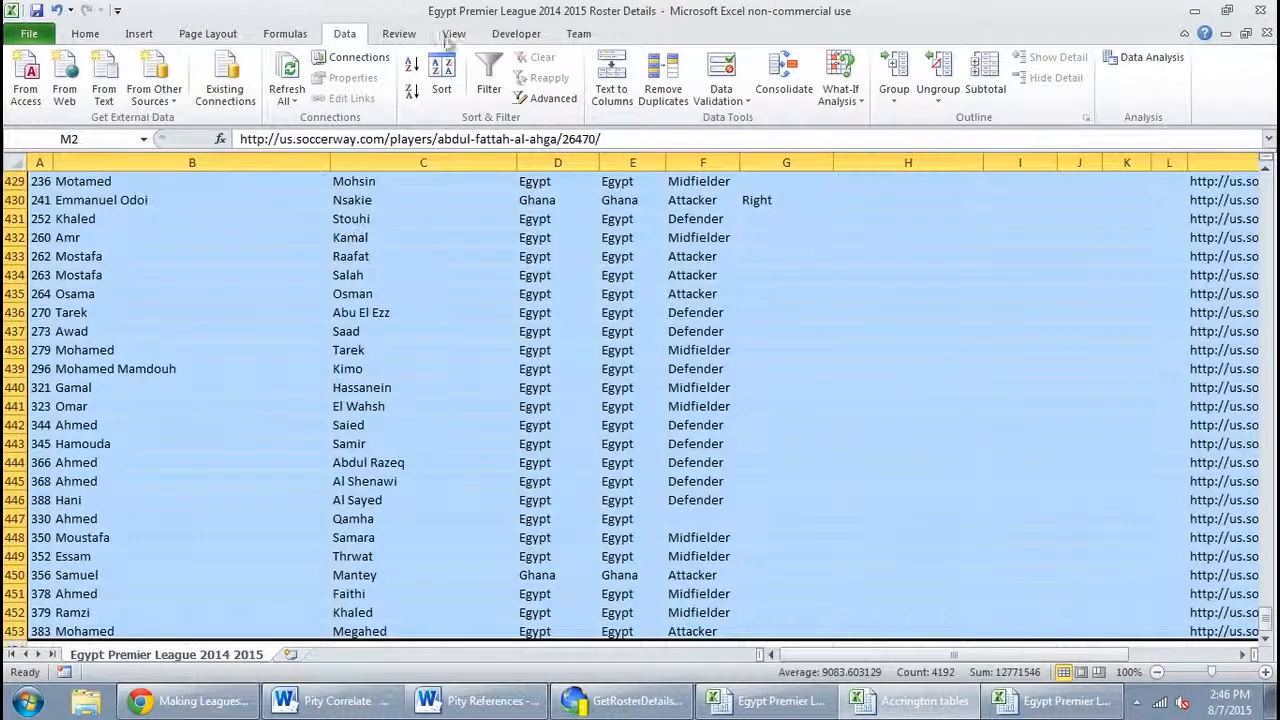
{"action": "left_click", "coordinate": [441, 75]}
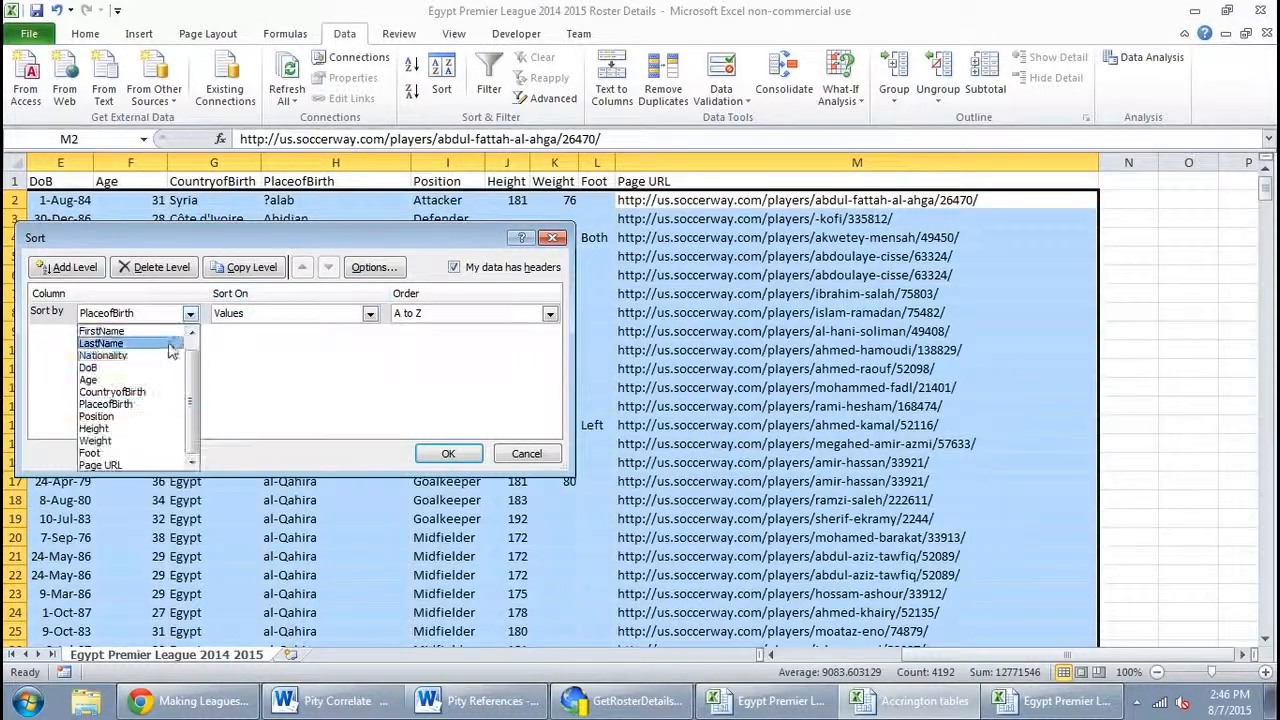
{"action": "left_click", "coordinate": [452, 453]}
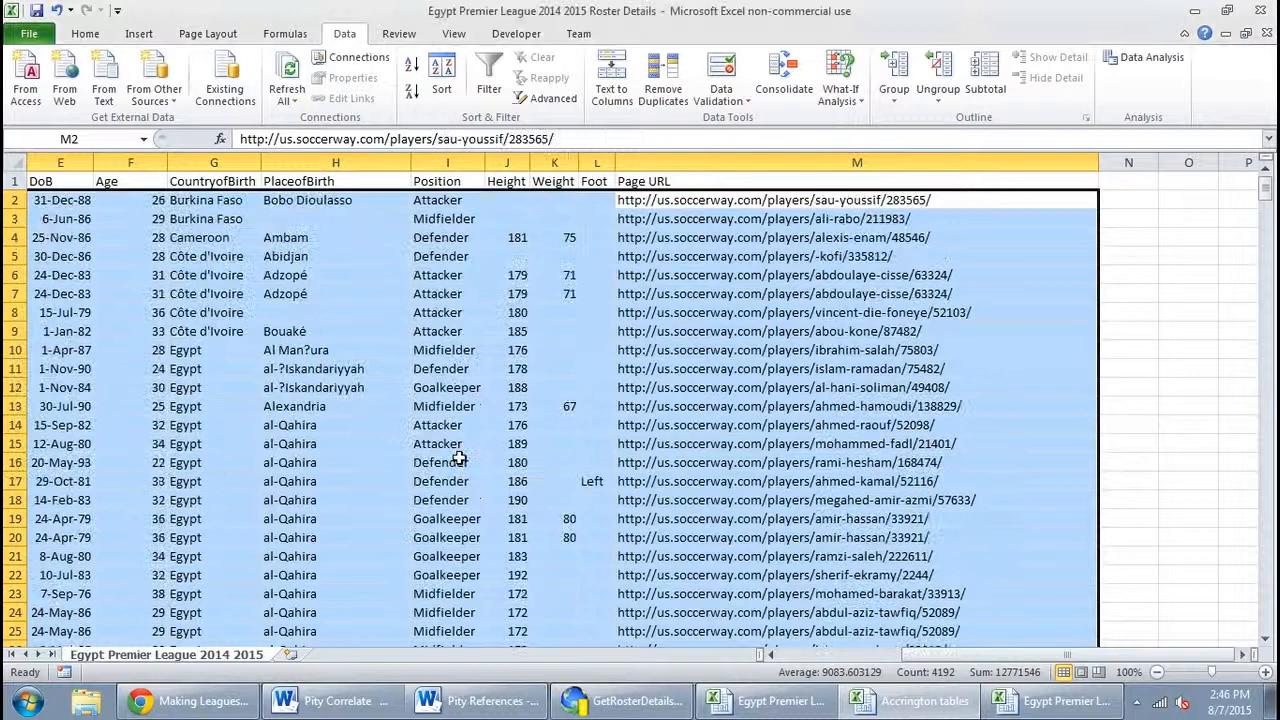
Look through the PlaceofBirth column of the sorted roster for misplaced entries.
{"action": "double_click", "coordinate": [316, 256]}
{"action": "key", "text": "Page_Down"}
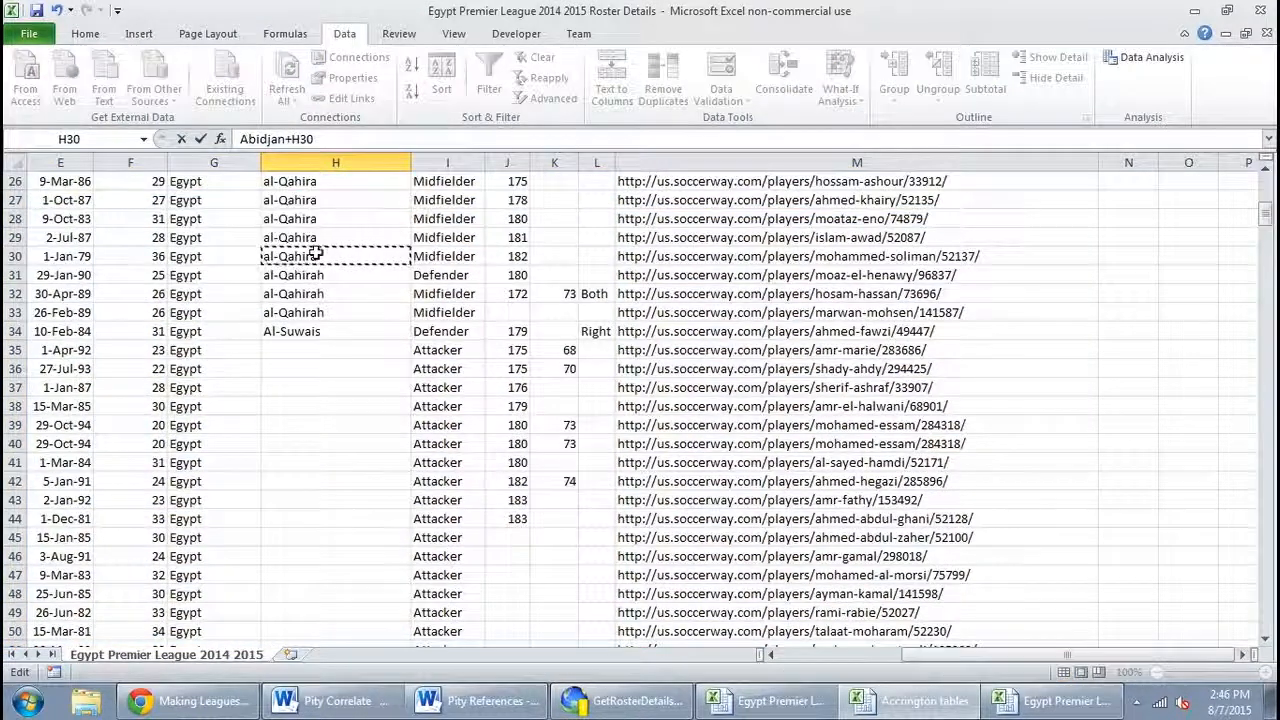
{"action": "key", "text": "Escape"}
{"action": "key", "text": "Page_Down"}
{"action": "key", "text": "Page_Down"}
{"action": "key", "text": "Page_Down"}
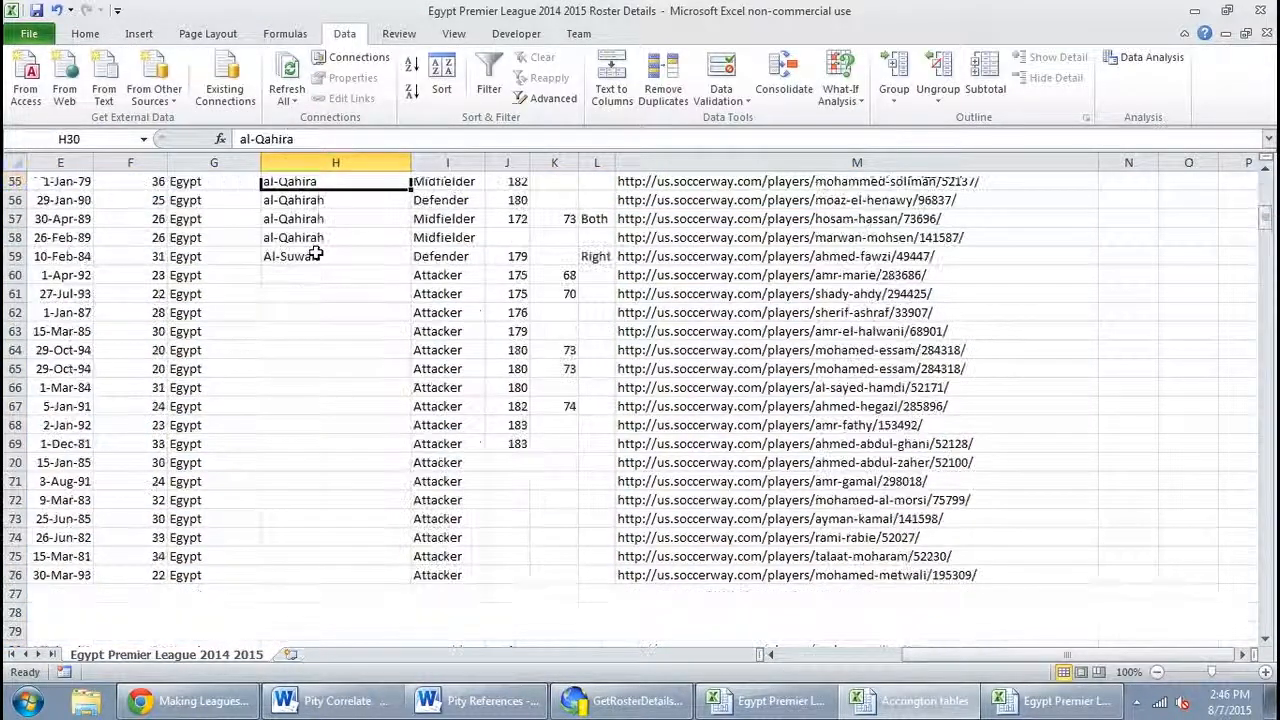
{"action": "key", "text": "Page_Up"}
{"action": "key", "text": "Page_Up"}
{"action": "key", "text": "Page_Up"}
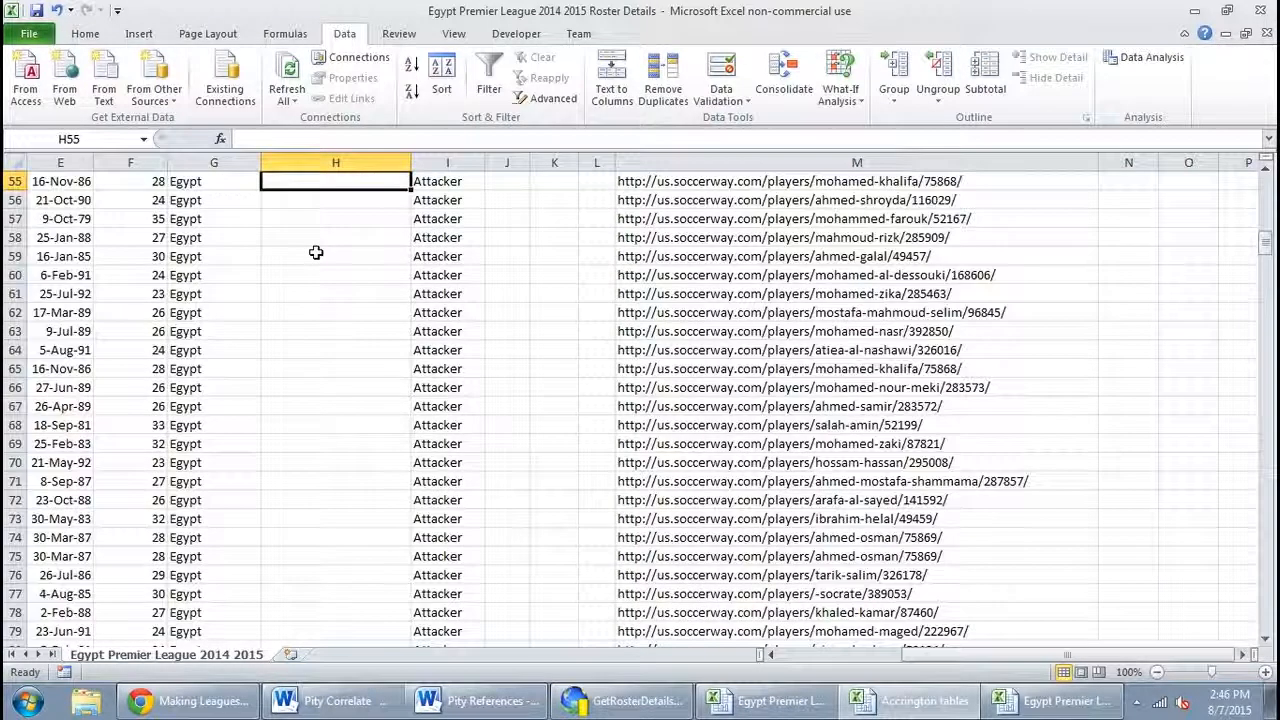
Examine the CountryofBirth column and neighbouring columns down to the end of the roster for misaligned values.
{"action": "key", "text": "Left"}
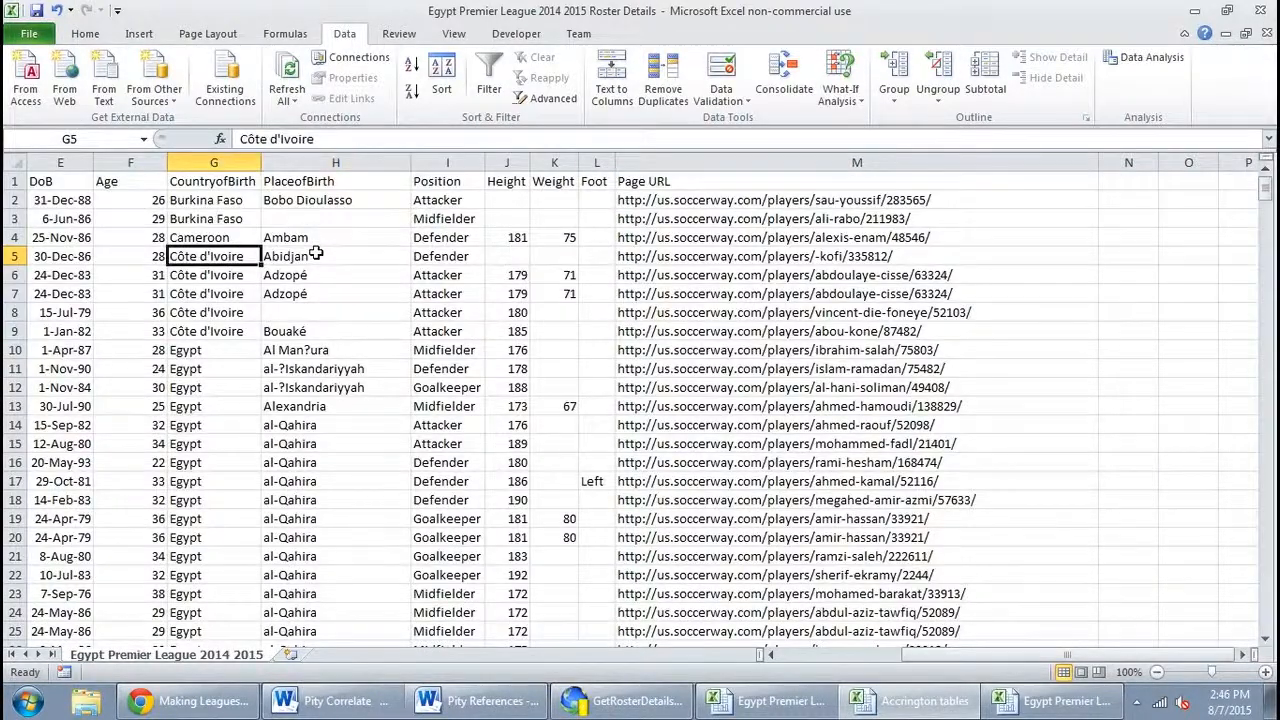
{"action": "key", "text": "Page_Down"}
{"action": "key", "text": "Page_Down"}
{"action": "key", "text": "Page_Down"}
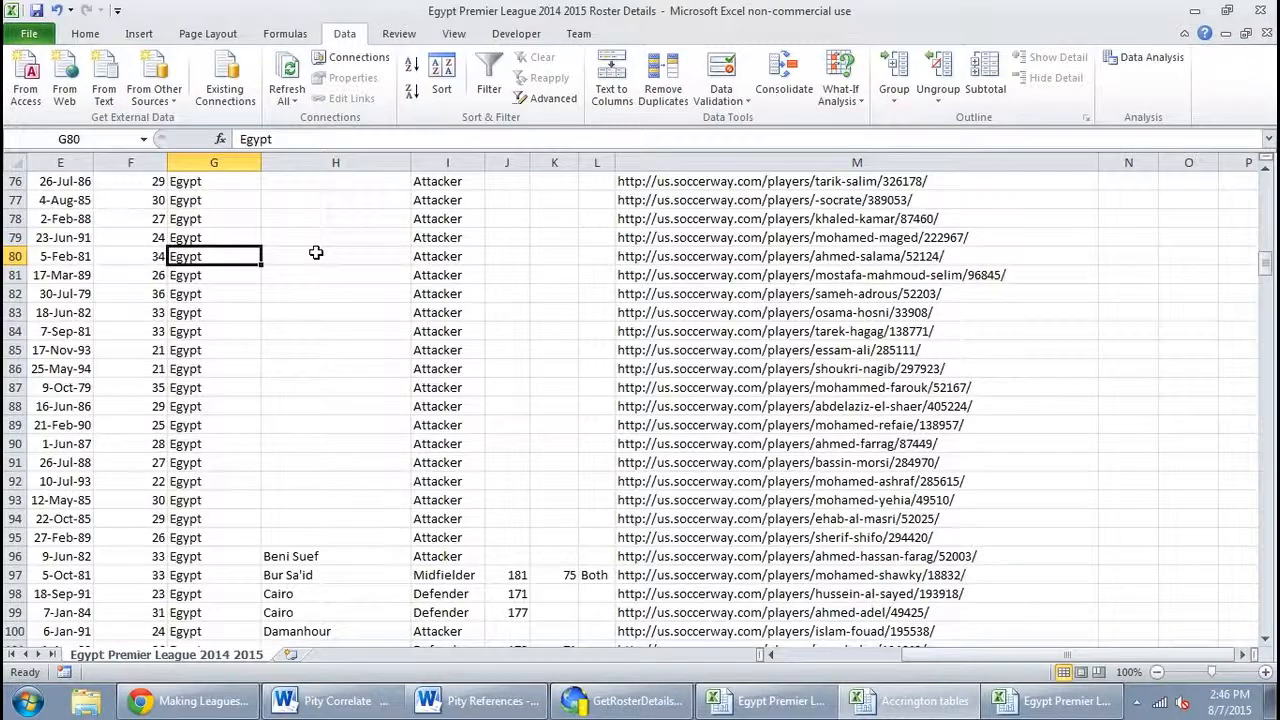
{"action": "key", "text": "Page_Down"}
{"action": "key", "text": "Page_Down"}
{"action": "key", "text": "Page_Down"}
{"action": "key", "text": "Page_Down"}
{"action": "key", "text": "Page_Down"}
{"action": "key", "text": "Page_Down"}
{"action": "key", "text": "Page_Down"}
{"action": "key", "text": "Page_Down"}
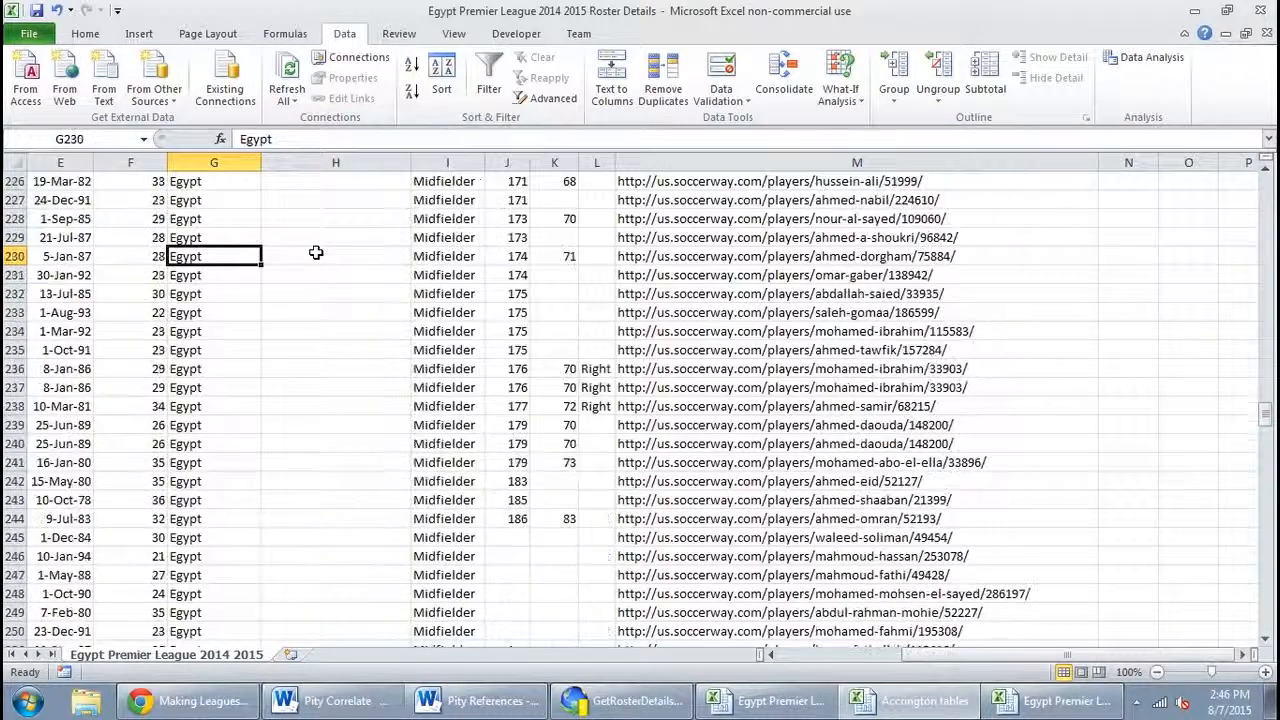
{"action": "key", "text": "Left"}
{"action": "key", "text": "Left"}
{"action": "key", "text": "Left"}
{"action": "key", "text": "Left"}
{"action": "key", "text": "Left"}
{"action": "key", "text": "Left"}
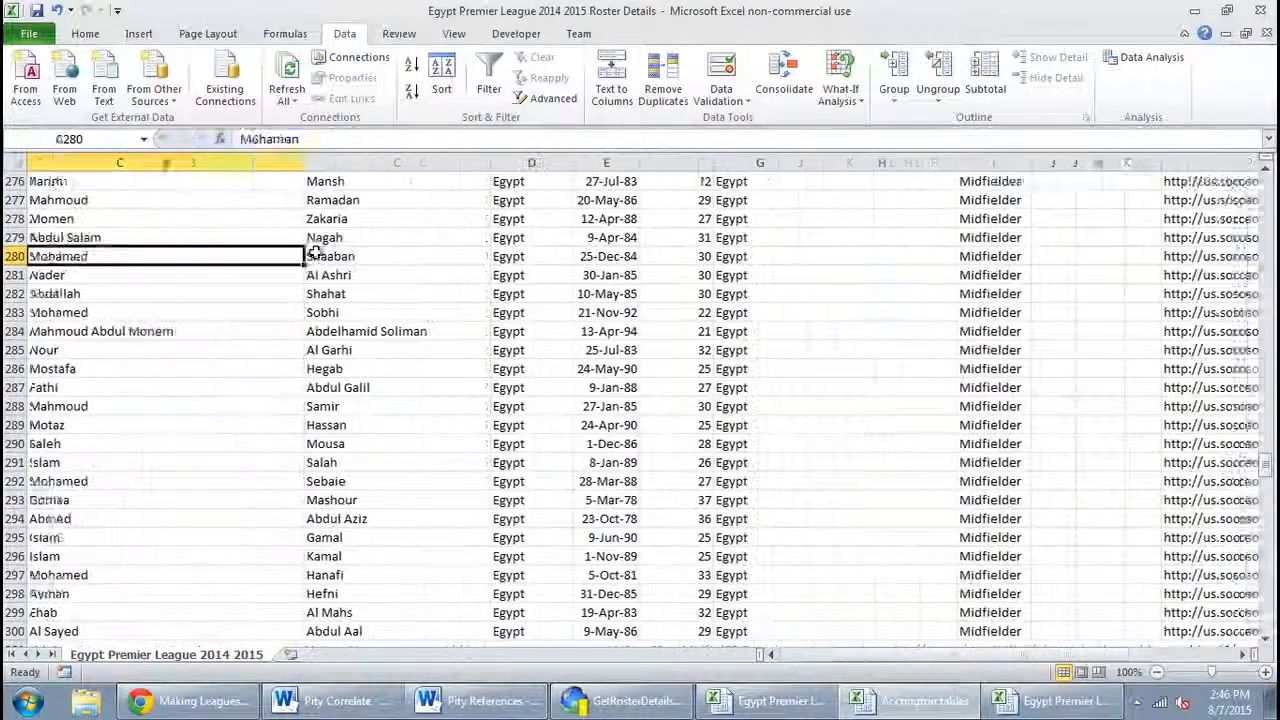
{"action": "key", "text": "Right"}
{"action": "key", "text": "Right"}
{"action": "key", "text": "Right"}
{"action": "key", "text": "Right"}
{"action": "key", "text": "Right"}
{"action": "key", "text": "Right"}
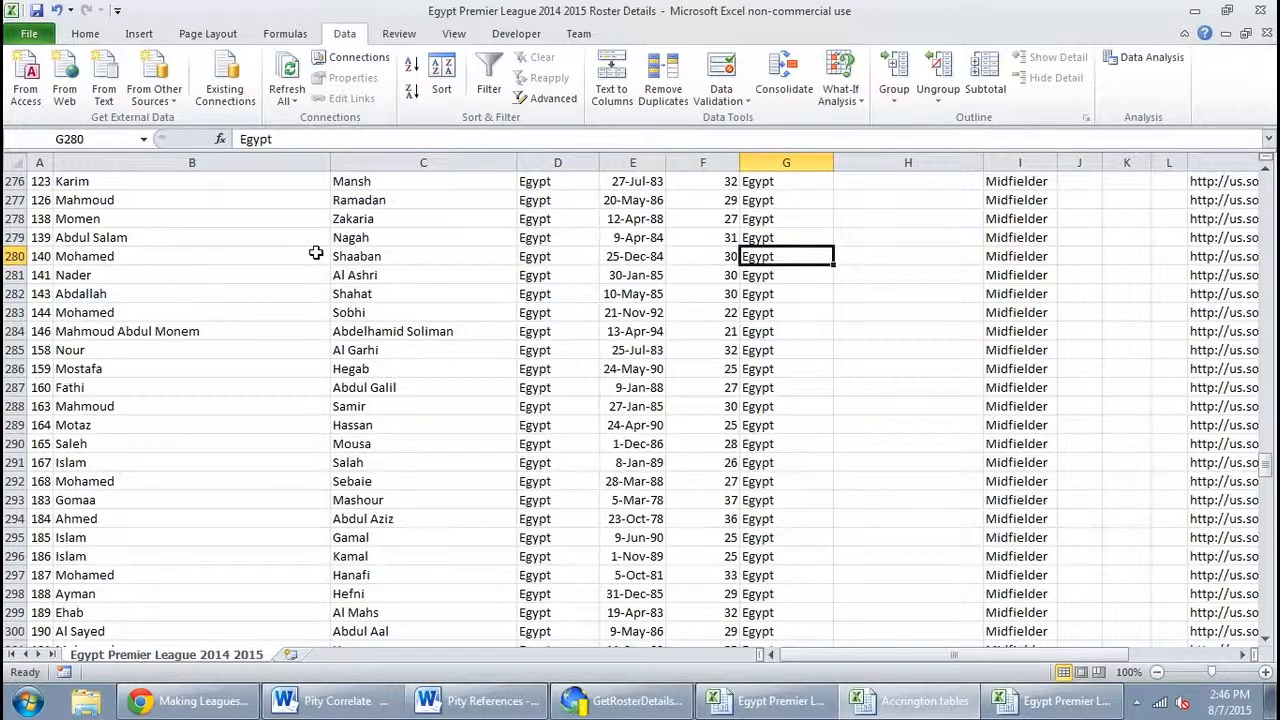
{"action": "key", "text": "Page_Down"}
{"action": "key", "text": "Page_Down"}
{"action": "key", "text": "Page_Down"}
{"action": "key", "text": "Page_Down"}
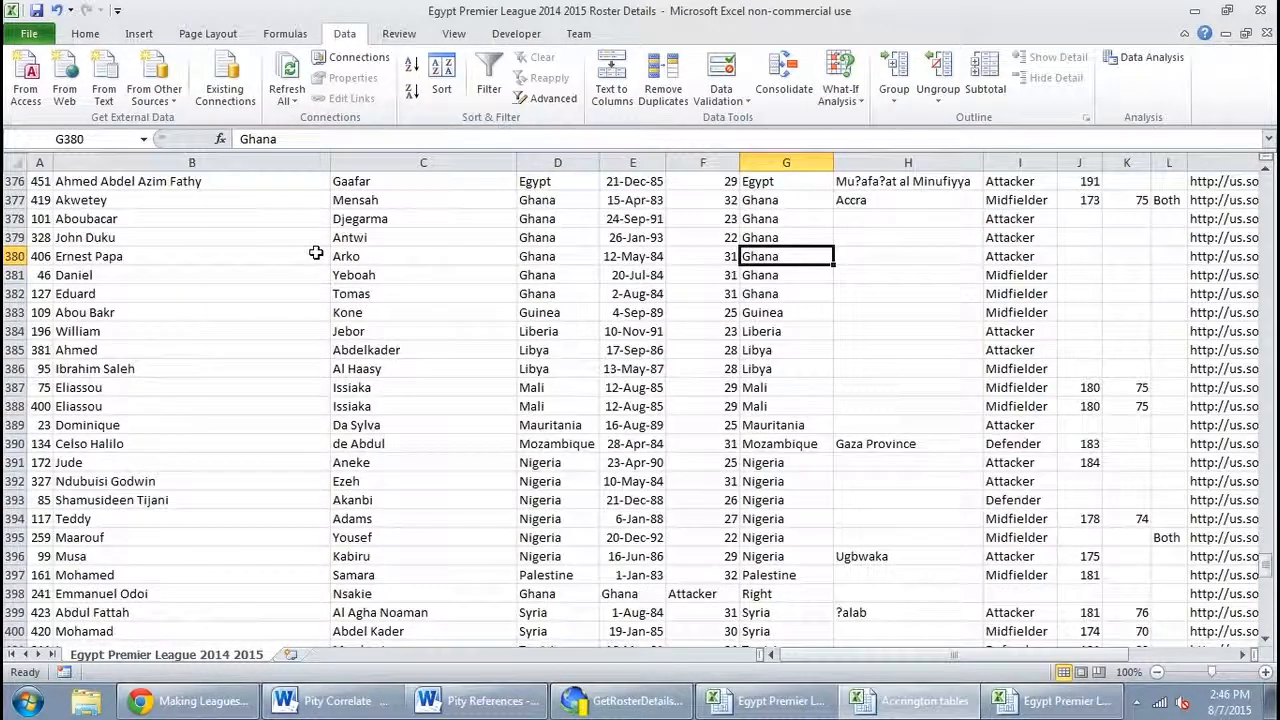
{"action": "key", "text": "Page_Down"}
{"action": "key", "text": "Page_Up"}
{"action": "key", "text": "Page_Down"}
Move the position entries in rows 403 to 446 from the Age column into the Position column.
{"action": "key", "text": "Left"}
{"action": "key", "text": "Up"}
{"action": "key", "text": "Up"}
{"action": "key", "text": "ctrl+shift+Down"}
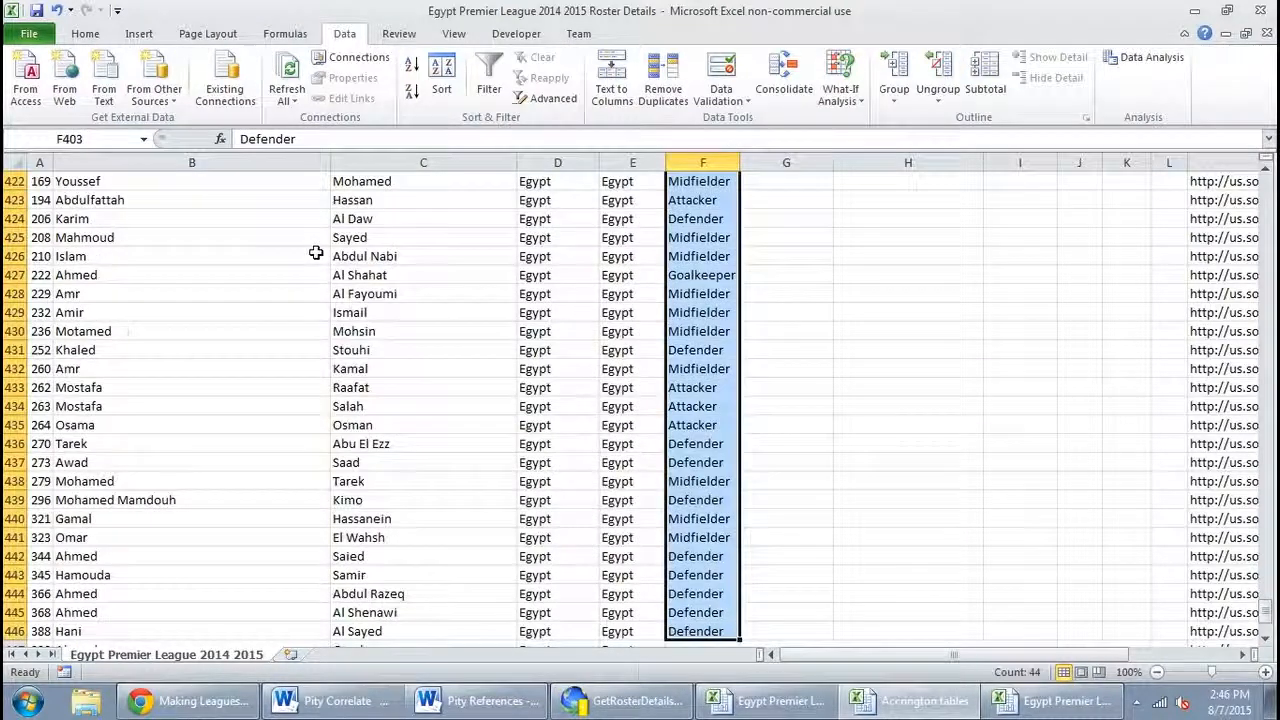
{"action": "key", "text": "ctrl+BackSpace"}
{"action": "key", "text": "ctrl+x"}
{"action": "key", "text": "Right"}
{"action": "key", "text": "Right"}
{"action": "key", "text": "Right"}
{"action": "key", "text": "ctrl+v"}
Move the position entries in rows 448 to 453 from the Age column into the Position column.
{"action": "key", "text": "Left"}
{"action": "key", "text": "Left"}
{"action": "key", "text": "Left"}
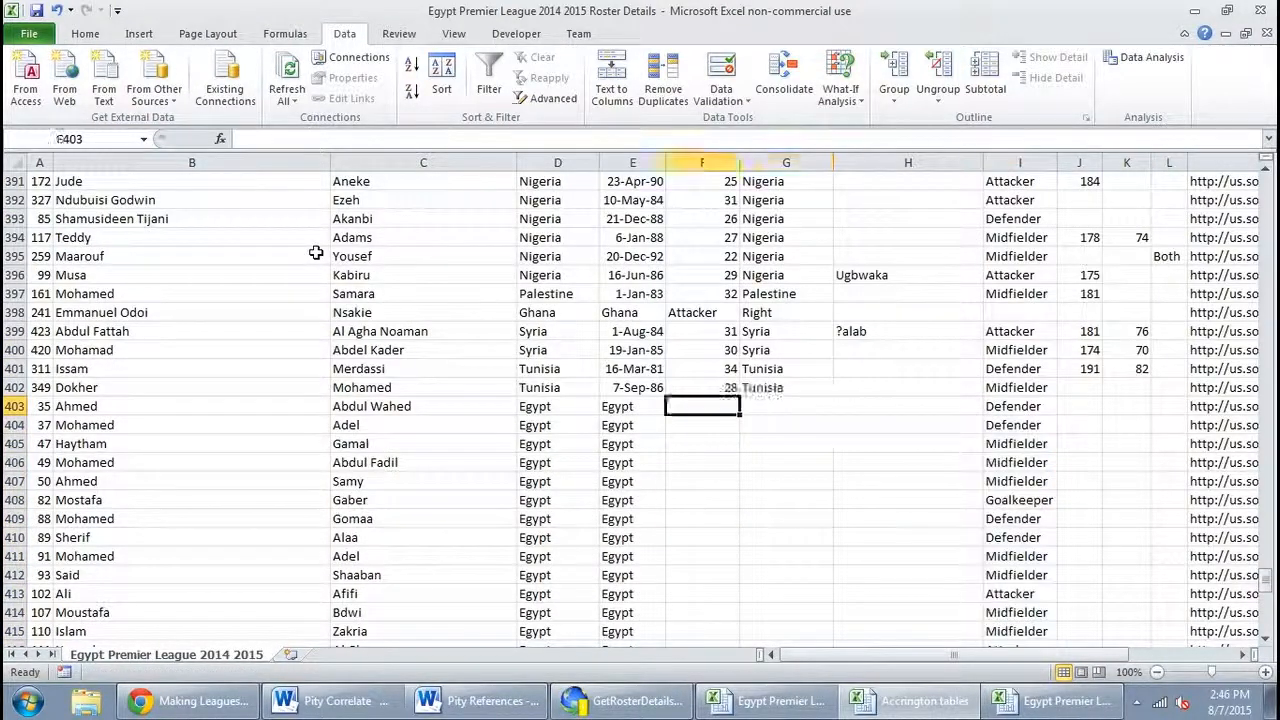
{"action": "key", "text": "ctrl+Down"}
{"action": "key", "text": "shift+Down"}
{"action": "key", "text": "shift+Down"}
{"action": "key", "text": "shift+Down"}
{"action": "key", "text": "shift+Down"}
{"action": "key", "text": "shift+Down"}
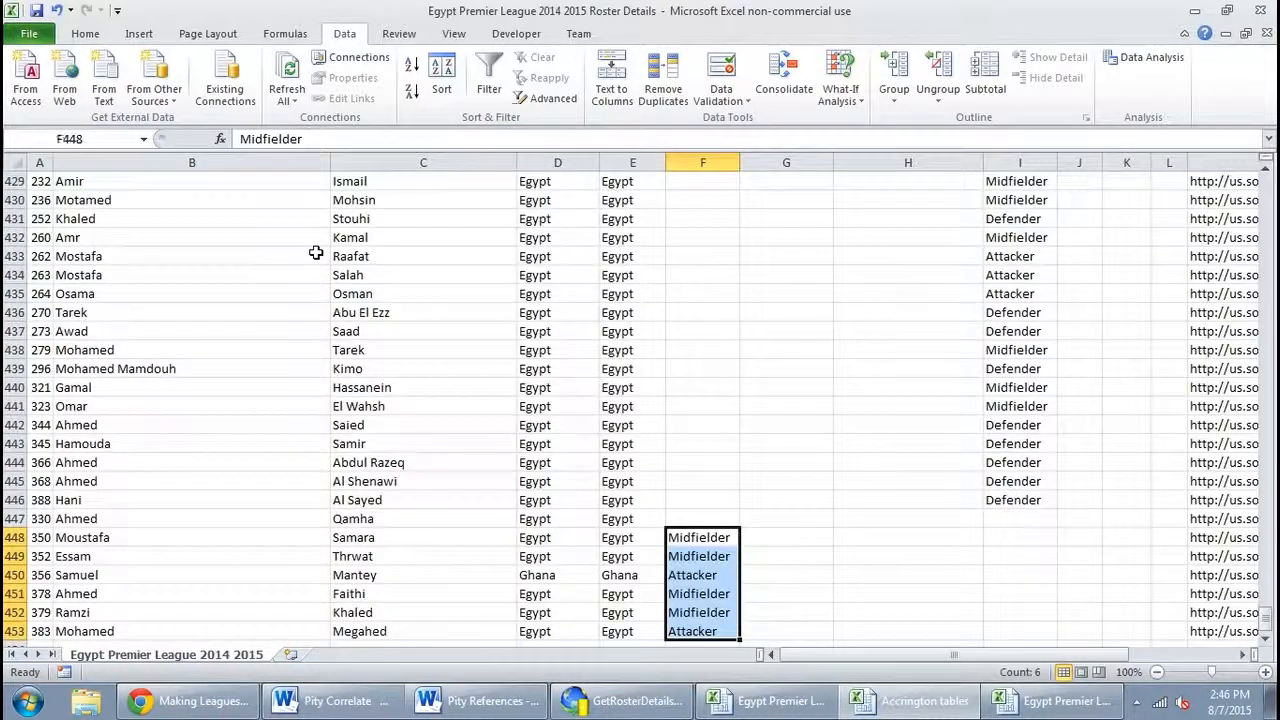
{"action": "key", "text": "ctrl+x"}
{"action": "key", "text": "Right"}
{"action": "key", "text": "Right"}
{"action": "key", "text": "Right"}
{"action": "key", "text": "ctrl+v"}
Sort the whole roster table by Age, smallest to largest, with the first row as headers.
{"action": "key", "text": "Left"}
{"action": "key", "text": "Left"}
{"action": "key", "text": "Left"}
{"action": "key", "text": "ctrl+Down"}
{"action": "key", "text": "ctrl+Up"}
{"action": "key", "text": "ctrl+Up"}
{"action": "key", "text": "ctrl+Right"}
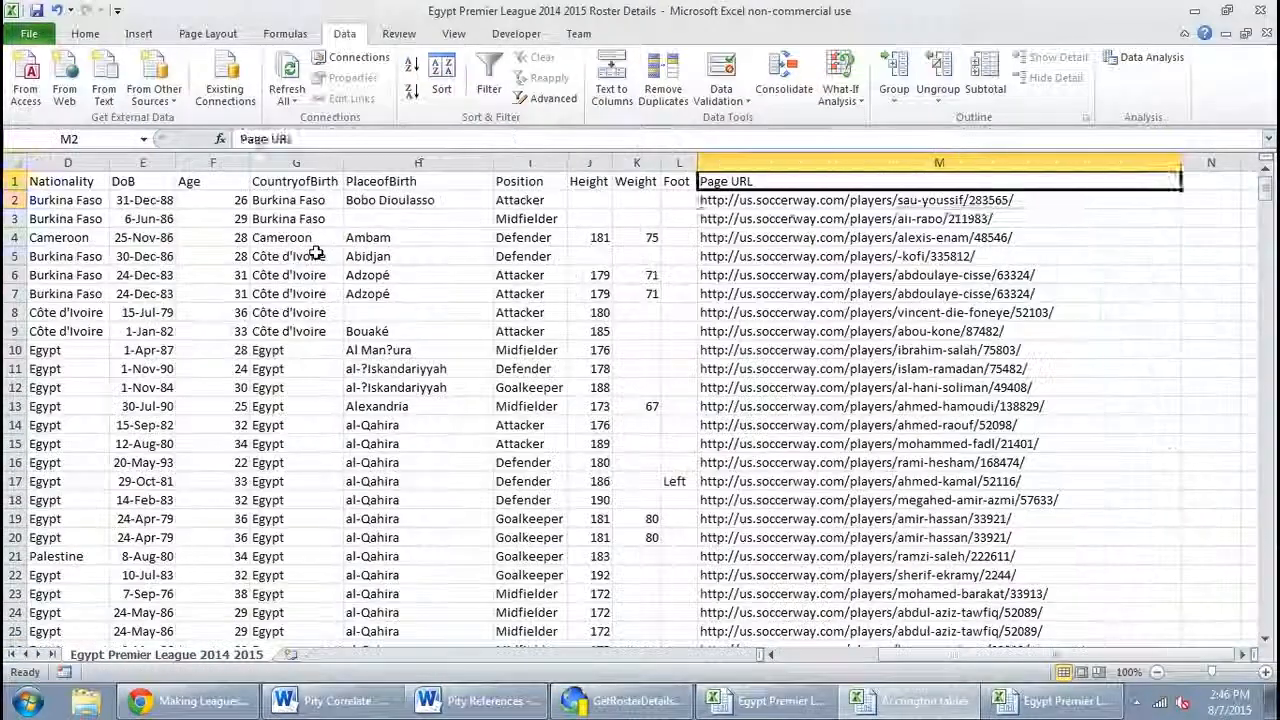
{"action": "key", "text": "Down"}
{"action": "key", "text": "ctrl+shift+Left"}
{"action": "key", "text": "ctrl+shift+Left"}
{"action": "key", "text": "ctrl+shift+Down"}
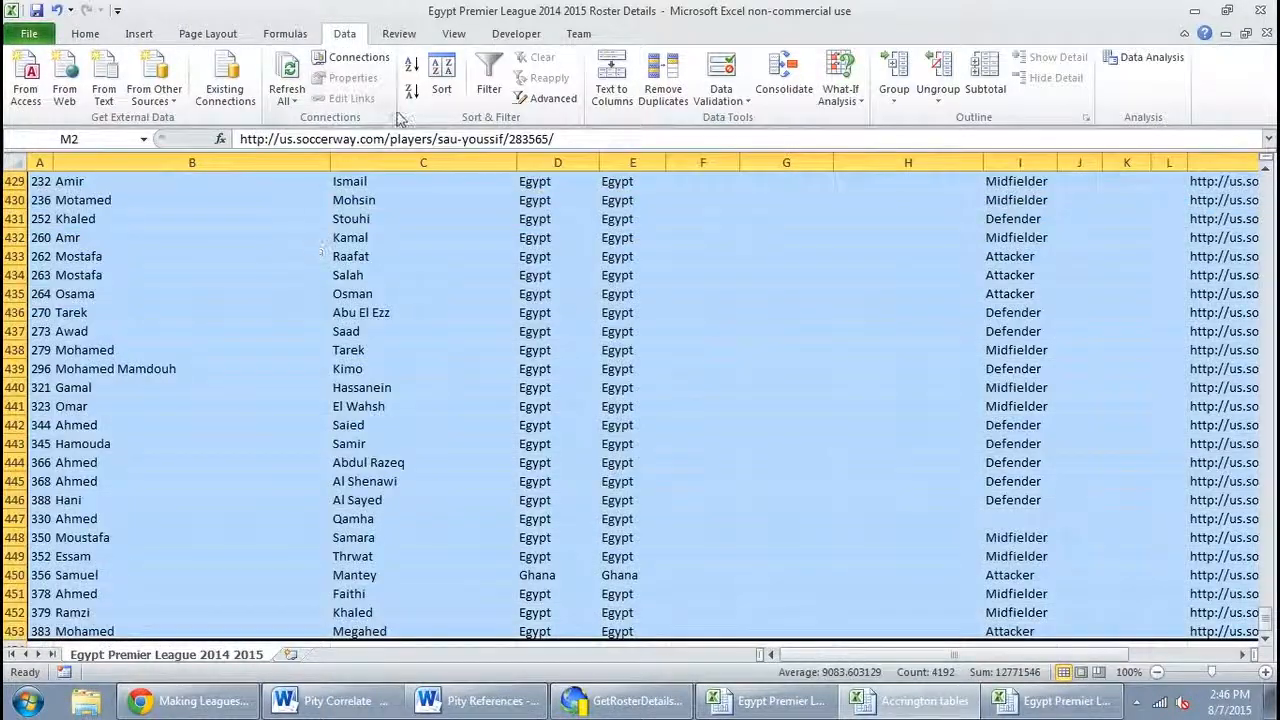
{"action": "left_click", "coordinate": [441, 78]}
{"action": "left_click", "coordinate": [190, 313]}
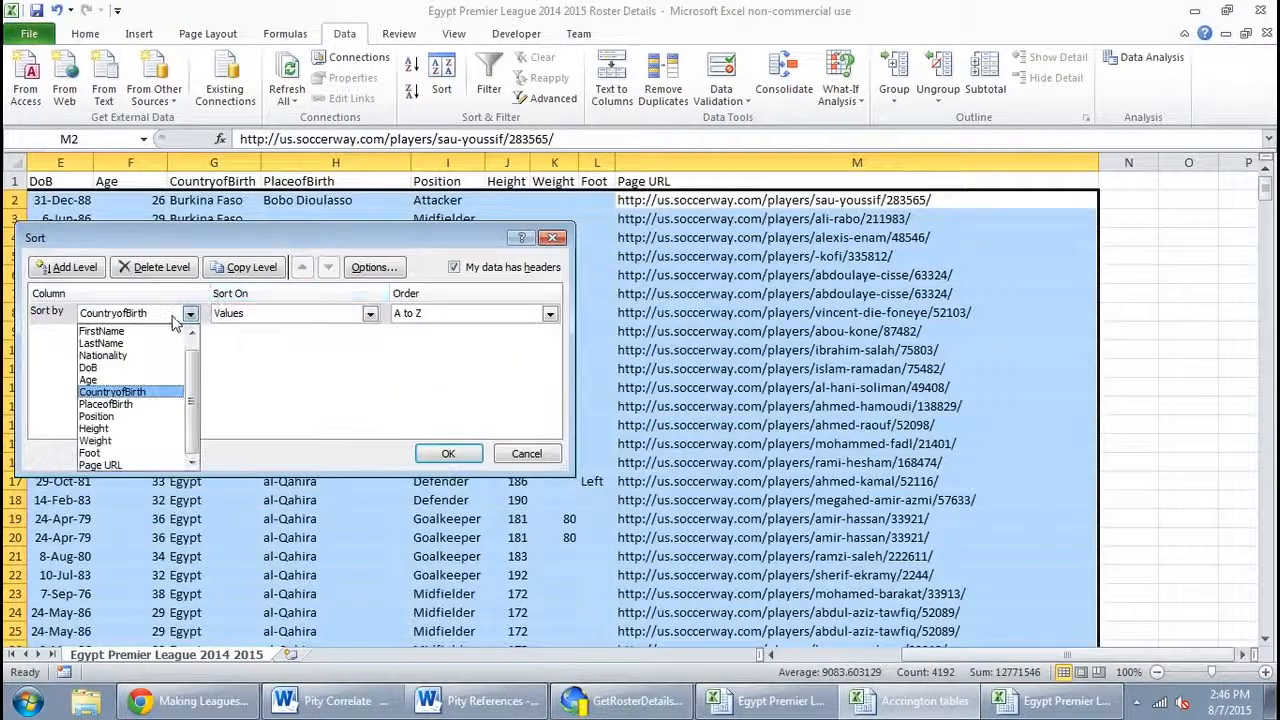
{"action": "left_click", "coordinate": [150, 392]}
{"action": "left_click", "coordinate": [440, 453]}
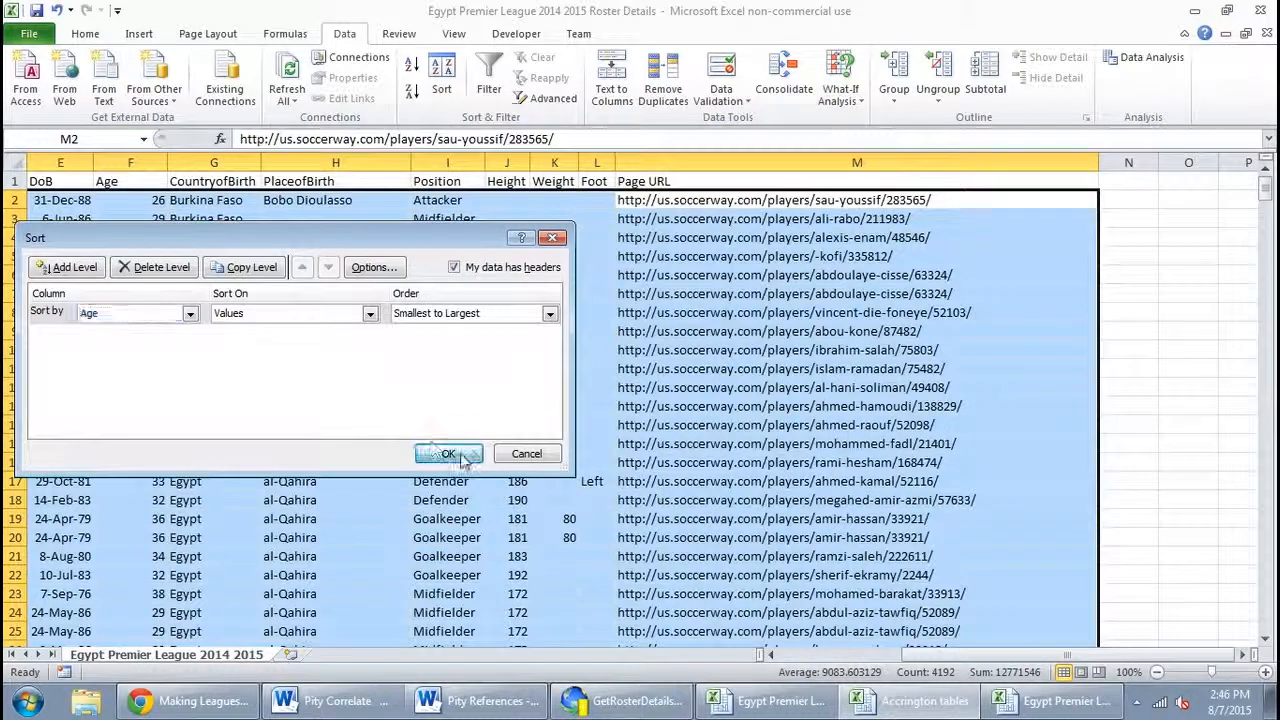
Move the "Attacker" entry in row 402 from the Age column into the Position column.
{"action": "left_click", "coordinate": [157, 218]}
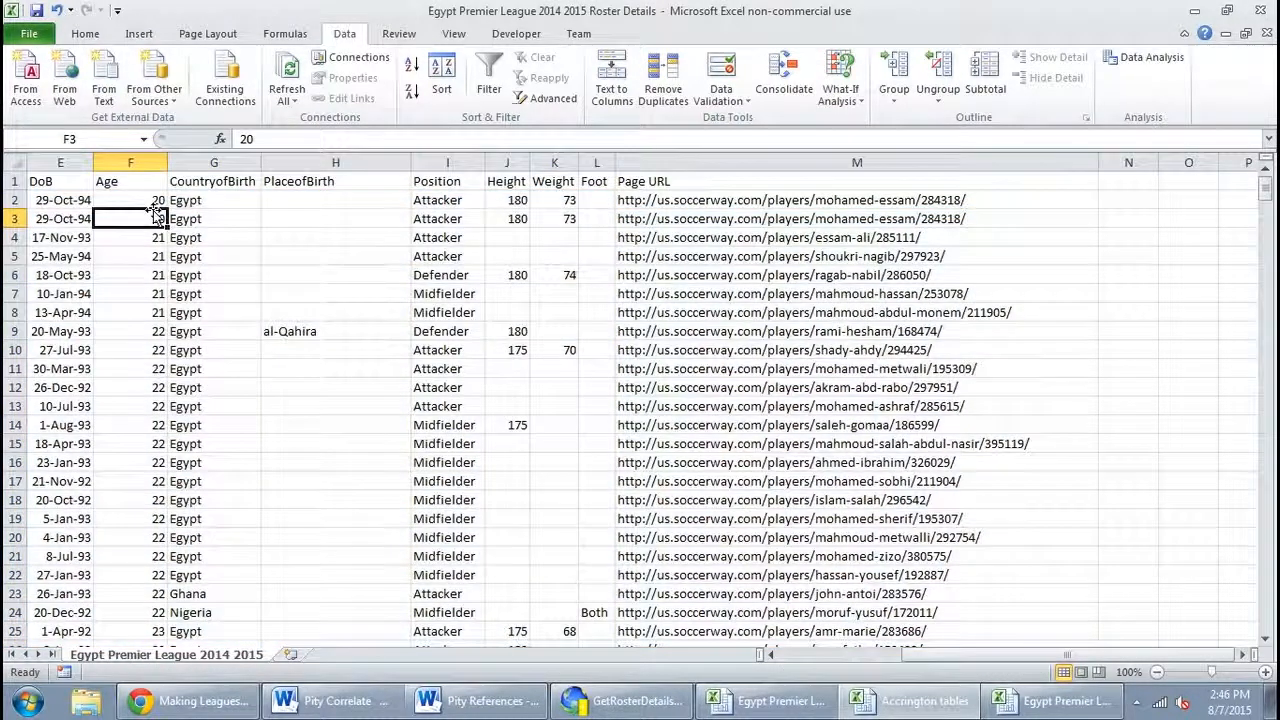
{"action": "key", "text": "ctrl+Down"}
{"action": "key", "text": "Down"}
{"action": "key", "text": "Up"}
{"action": "key", "text": "ctrl+c"}
{"action": "key", "text": "Right"}
{"action": "key", "text": "Right"}
{"action": "key", "text": "Right"}
{"action": "key", "text": "ctrl+v"}
Move the "Right" entry in row 402 from the CountryofBirth column into the Foot column.
{"action": "key", "text": "Left"}
{"action": "key", "text": "Left"}
{"action": "key", "text": "ctrl+x"}
{"action": "key", "text": "Right"}
{"action": "key", "text": "Right"}
{"action": "key", "text": "Right"}
{"action": "key", "text": "Right"}
{"action": "key", "text": "Right"}
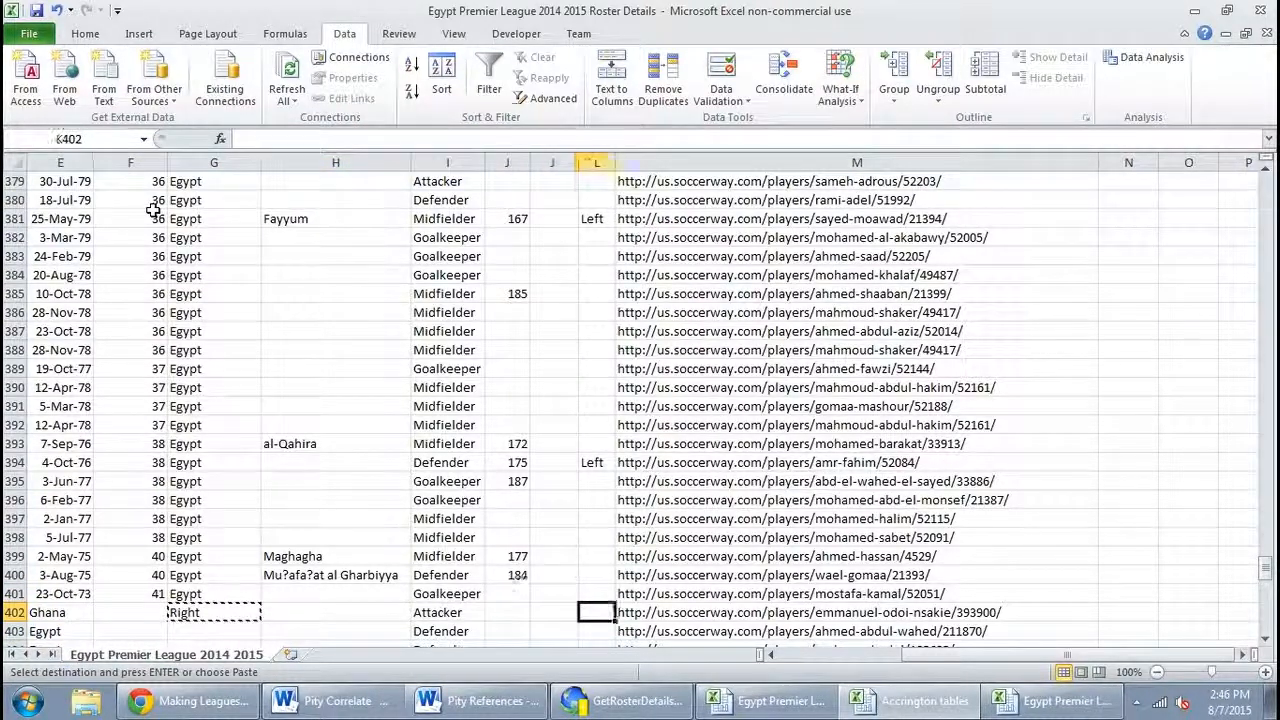
{"action": "key", "text": "ctrl+v"}
Check the Age column below row 402 for any remaining misplaced values.
{"action": "key", "text": "Left"}
{"action": "key", "text": "Left"}
{"action": "key", "text": "Left"}
{"action": "key", "text": "Left"}
{"action": "key", "text": "Left"}
{"action": "key", "text": "Left"}
{"action": "key", "text": "Down"}
{"action": "key", "text": "Down"}
{"action": "key", "text": "Down"}
{"action": "key", "text": "Down"}
{"action": "key", "text": "Down"}
{"action": "key", "text": "Down"}
{"action": "key", "text": "Down"}
{"action": "key", "text": "Down"}
{"action": "key", "text": "Down"}
{"action": "key", "text": "Down"}
{"action": "key", "text": "Down"}
{"action": "key", "text": "Down"}
{"action": "key", "text": "Down"}
{"action": "key", "text": "Down"}
{"action": "key", "text": "Down"}
{"action": "key", "text": "Down"}
{"action": "key", "text": "Down"}
{"action": "key", "text": "Down"}
{"action": "key", "text": "Down"}
{"action": "key", "text": "Down"}
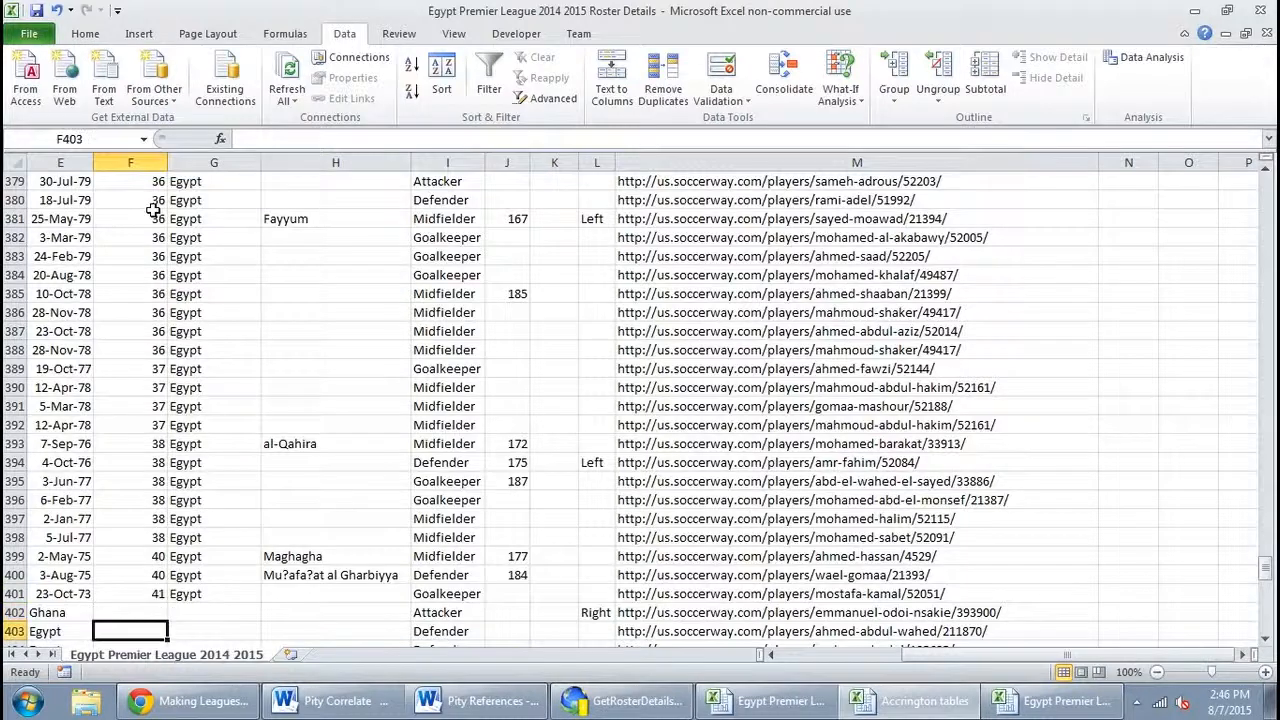
{"action": "key", "text": "Down"}
{"action": "key", "text": "Down"}
{"action": "key", "text": "Down"}
{"action": "key", "text": "Down"}
{"action": "key", "text": "Down"}
{"action": "key", "text": "Down"}
{"action": "key", "text": "Down"}
{"action": "key", "text": "Down"}
{"action": "key", "text": "Down"}
{"action": "key", "text": "Down"}
{"action": "key", "text": "Down"}
{"action": "key", "text": "Down"}
{"action": "key", "text": "Down"}
{"action": "key", "text": "Down"}
{"action": "key", "text": "Down"}
{"action": "key", "text": "Down"}
{"action": "key", "text": "Down"}
{"action": "key", "text": "ctrl+Up"}
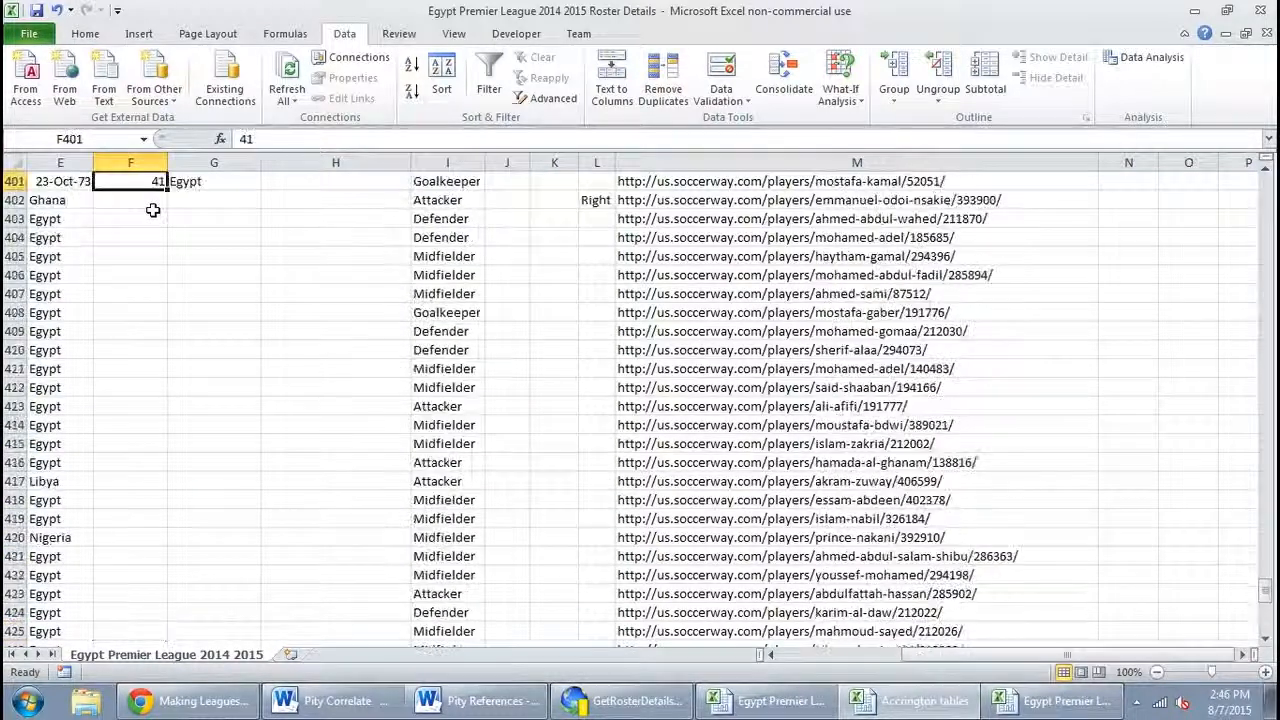
Sort the whole roster table by DoB, oldest to newest, with the first row as headers.
{"action": "key", "text": "ctrl+Up"}
{"action": "key", "text": "ctrl+Right"}
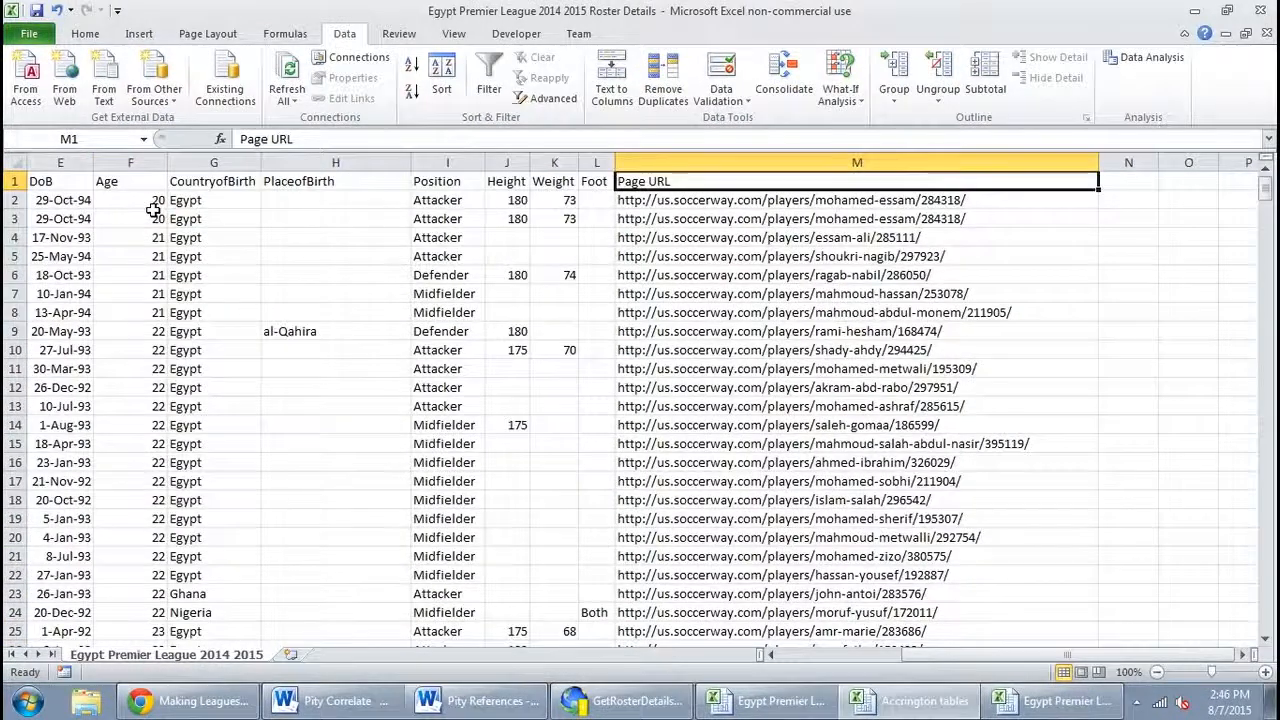
{"action": "key", "text": "Down"}
{"action": "key", "text": "ctrl+shift+Left"}
{"action": "key", "text": "ctrl+shift+Left"}
{"action": "key", "text": "ctrl+shift+Left"}
{"action": "key", "text": "ctrl+shift+Left"}
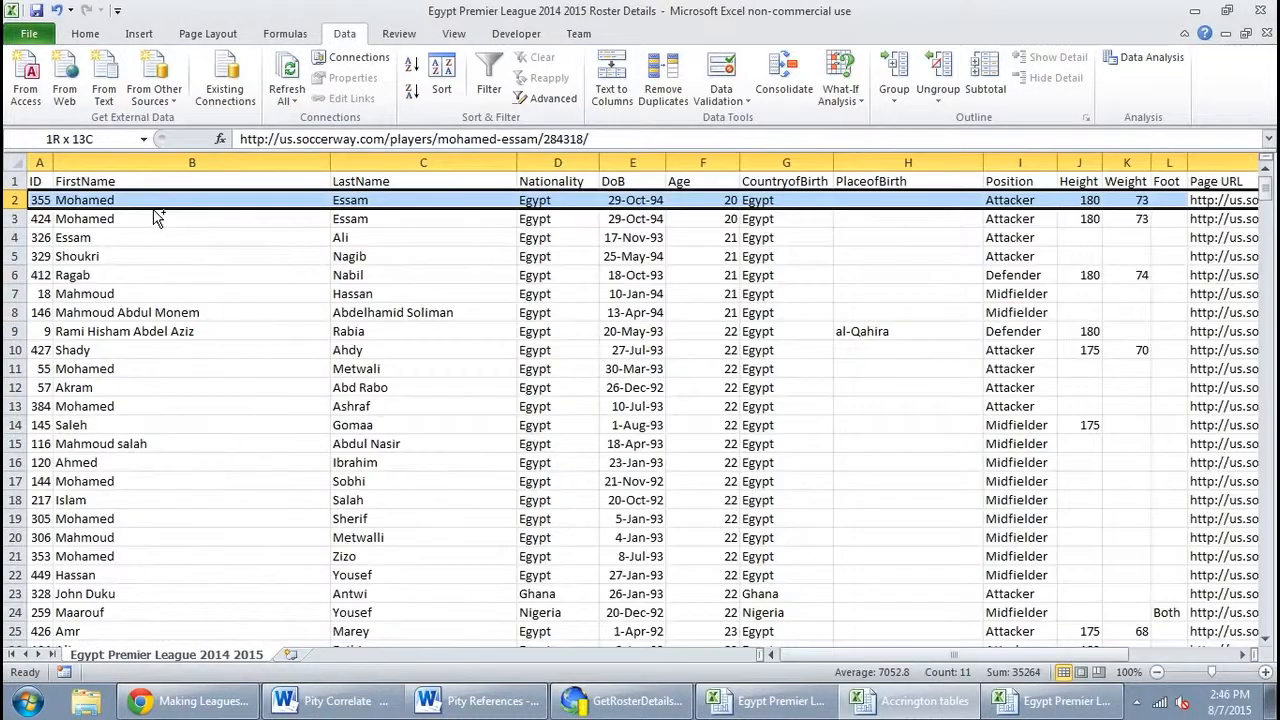
{"action": "key", "text": "ctrl+shift+Down"}
{"action": "left_click", "coordinate": [441, 75]}
{"action": "left_click", "coordinate": [189, 313]}
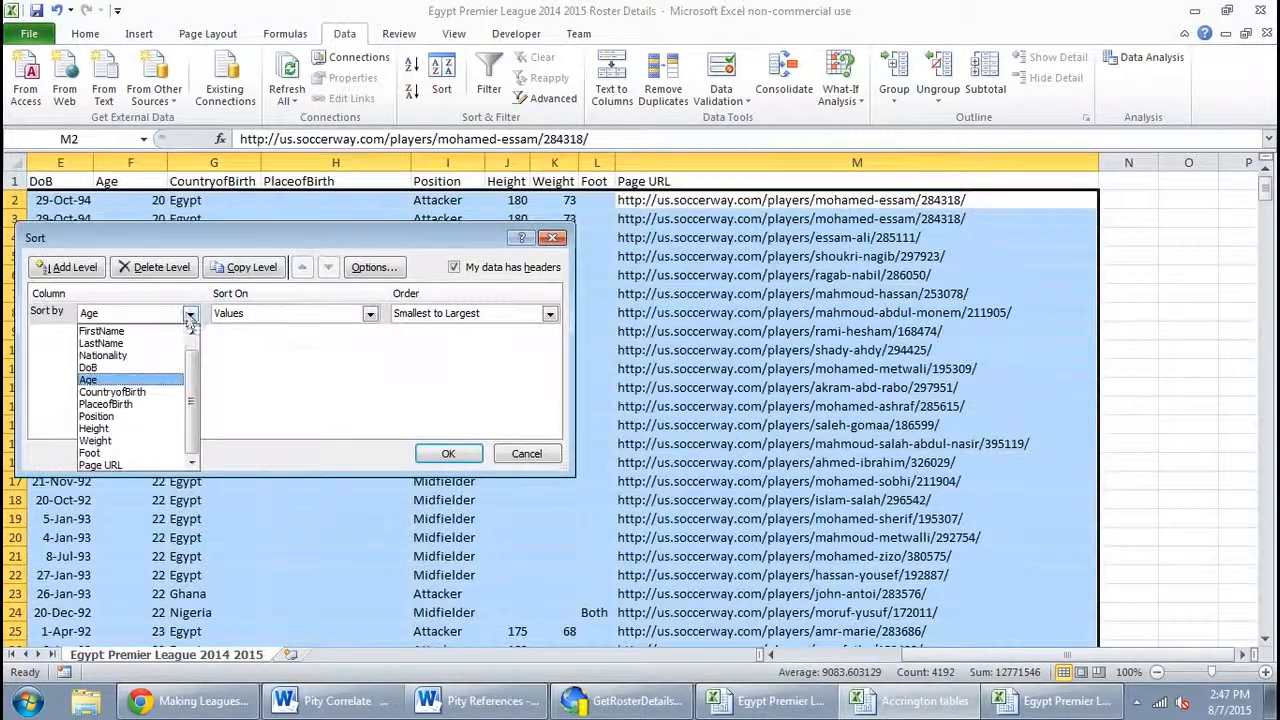
{"action": "left_click", "coordinate": [88, 367]}
{"action": "left_click", "coordinate": [448, 453]}
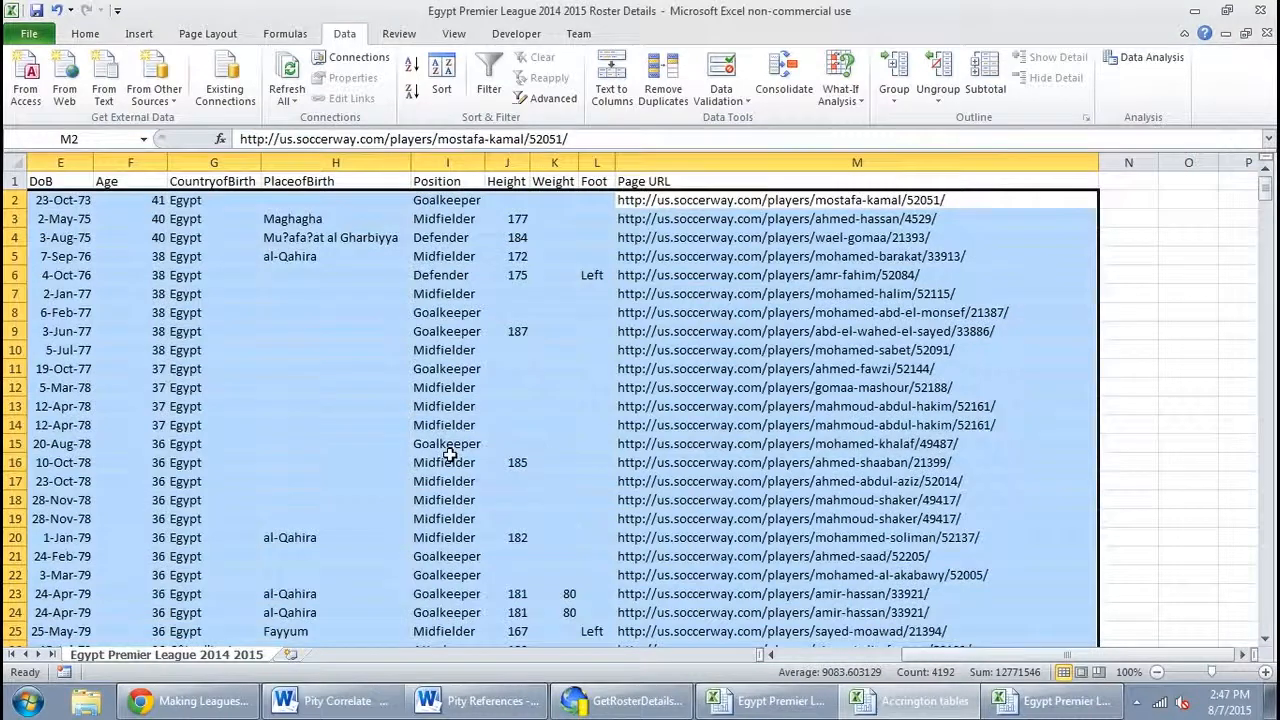
Move the country entries from the DoB column into the CountryofBirth column for row 402 through the last roster row.
{"action": "left_click", "coordinate": [90, 373]}
{"action": "key", "text": "Left"}
{"action": "key", "text": "Left"}
{"action": "key", "text": "Right"}
{"action": "key", "text": "Right"}
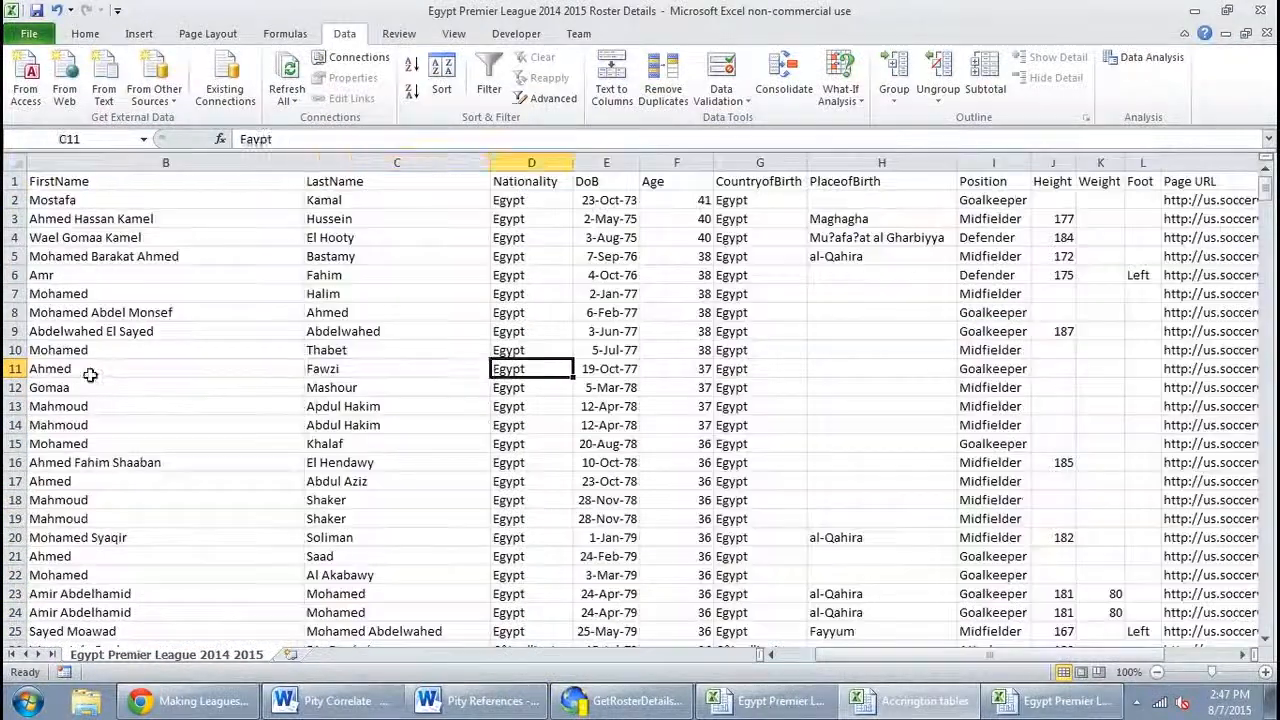
{"action": "key", "text": "ctrl+Down"}
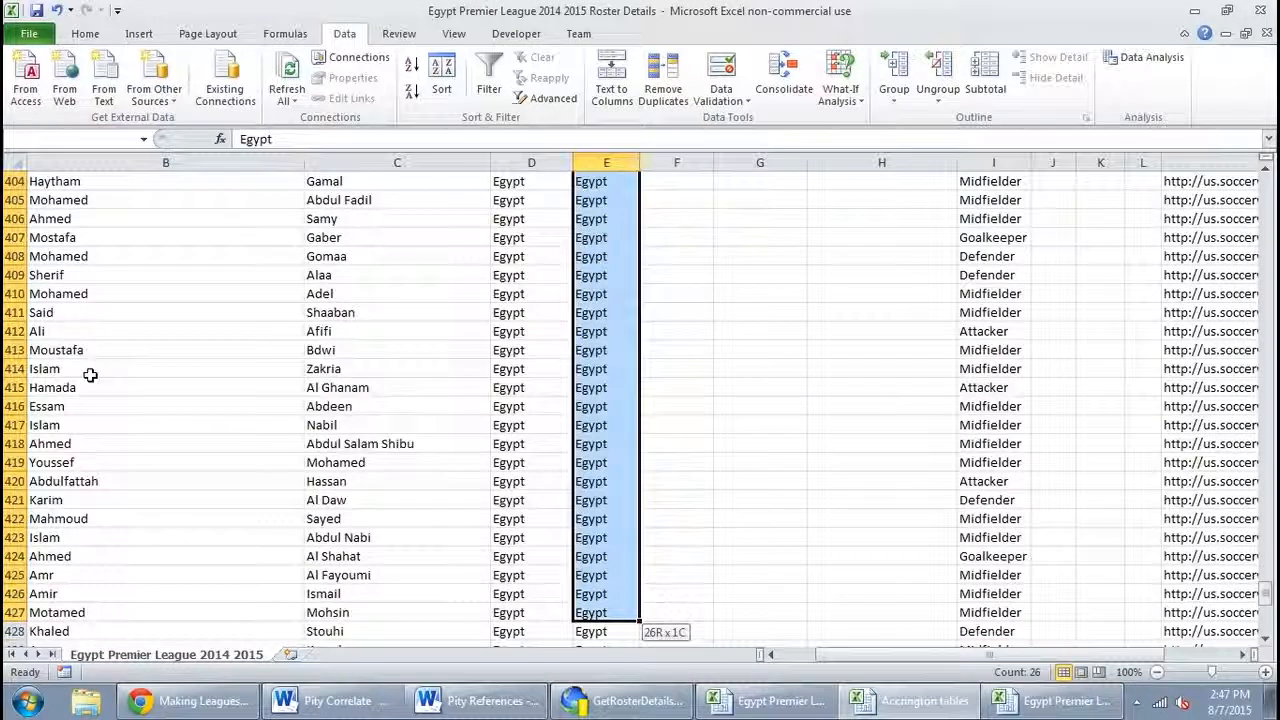
{"action": "key", "text": "shift+Page_Down"}
{"action": "key", "text": "shift+Page_Down"}
{"action": "key", "text": "ctrl+shift+Up"}
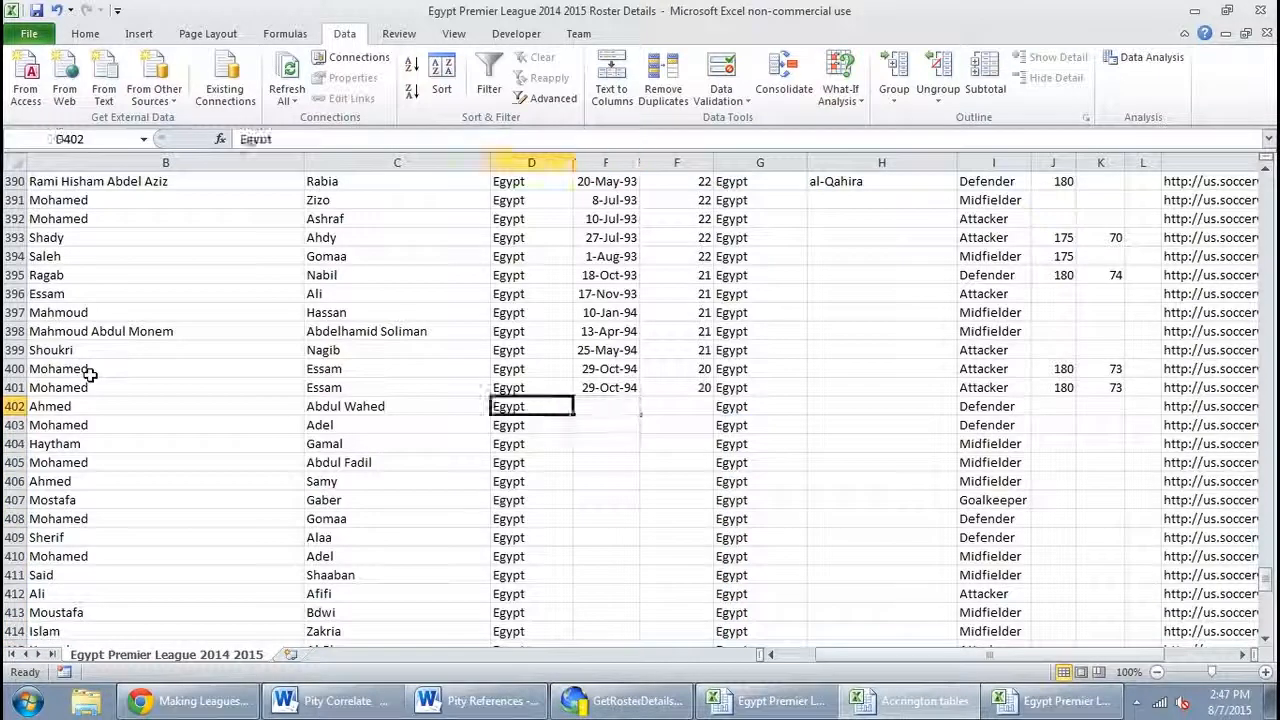
{"action": "key", "text": "Down"}
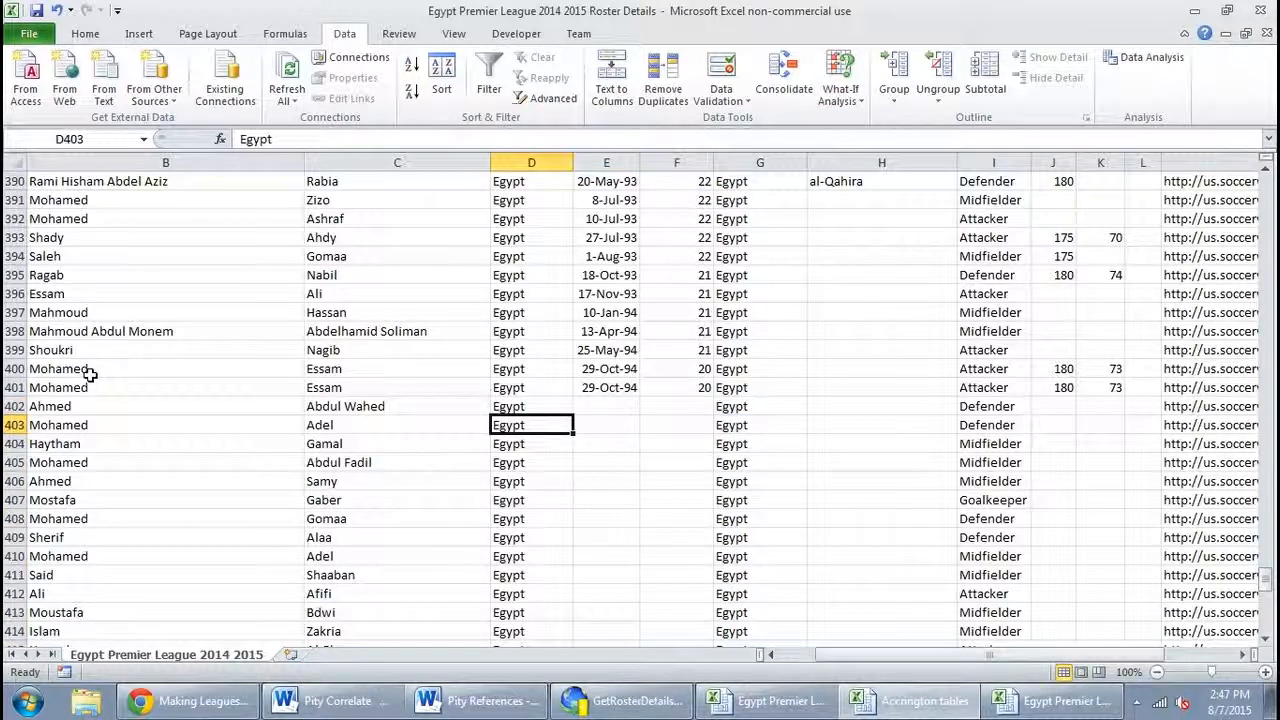
Sort the whole roster table by Nationality from A to Z, with the first row as headers.
{"action": "key", "text": "ctrl+Up"}
{"action": "key", "text": "ctrl+Right"}
{"action": "key", "text": "Down"}
{"action": "key", "text": "ctrl+shift+Left"}
{"action": "key", "text": "ctrl+shift+Left"}
{"action": "key", "text": "ctrl+shift+Left"}
{"action": "key", "text": "ctrl+shift+Down"}
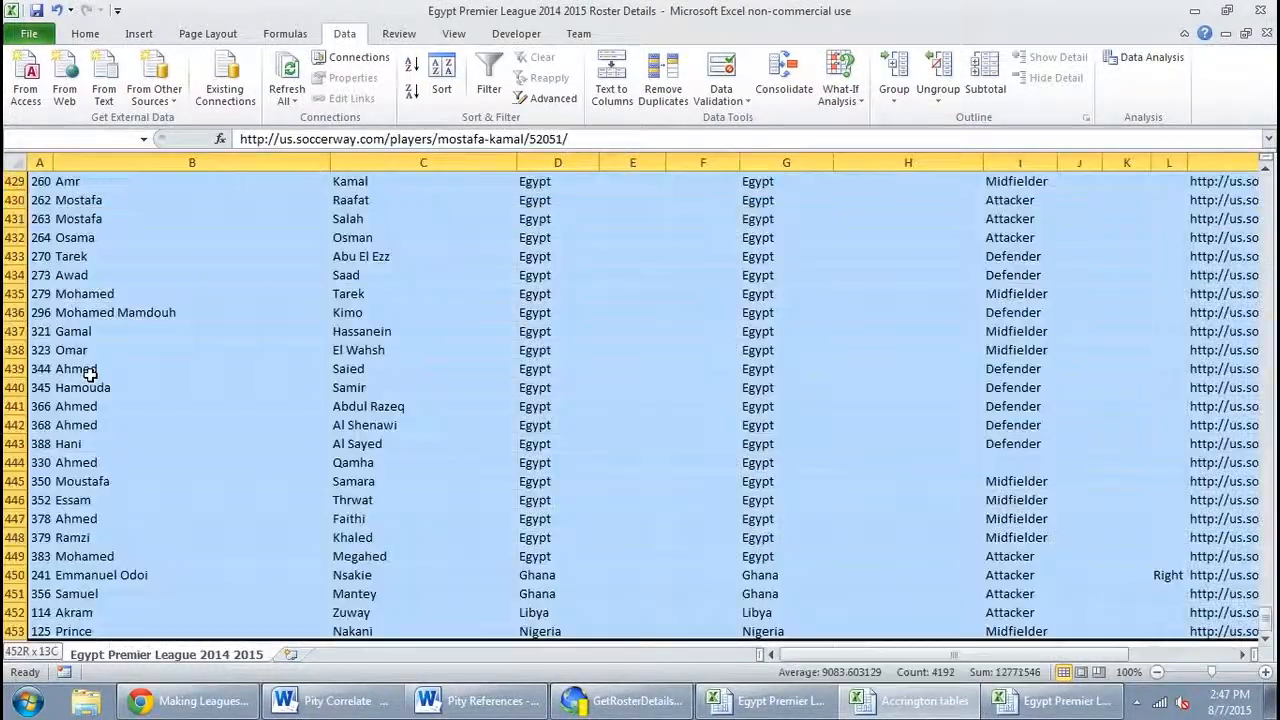
{"action": "left_click", "coordinate": [441, 80]}
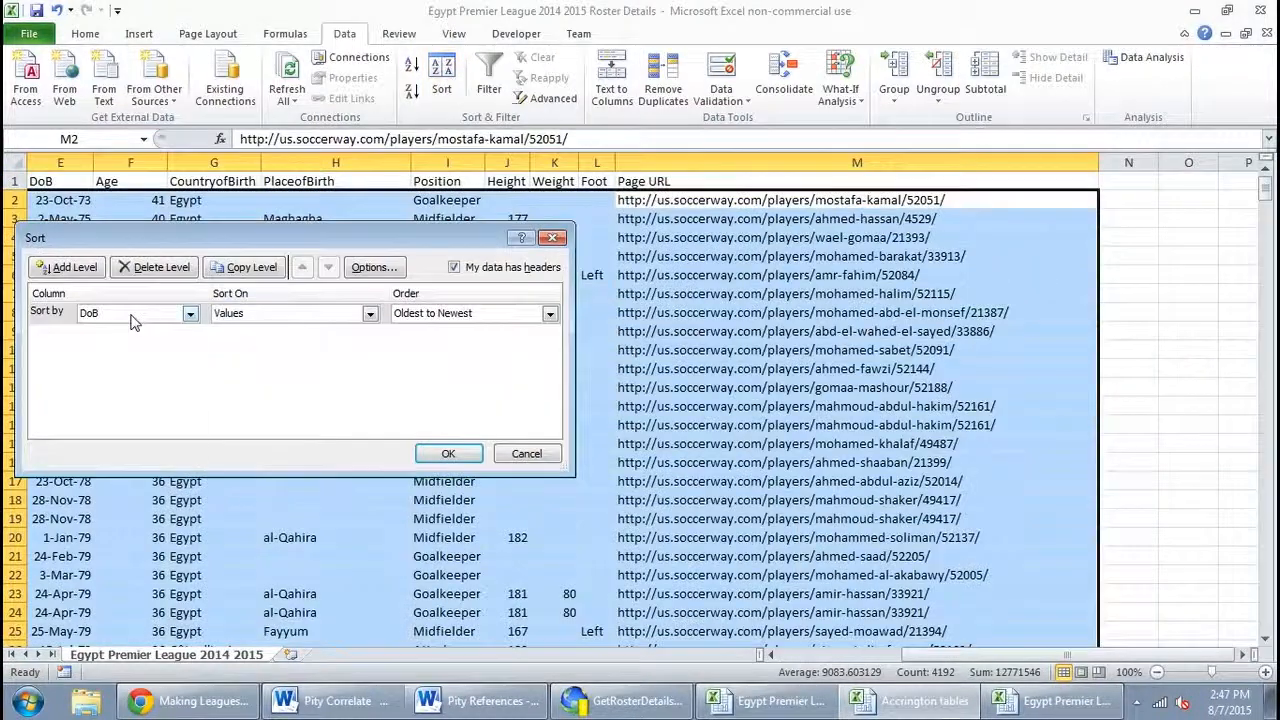
{"action": "left_click", "coordinate": [130, 314]}
{"action": "left_click", "coordinate": [163, 356]}
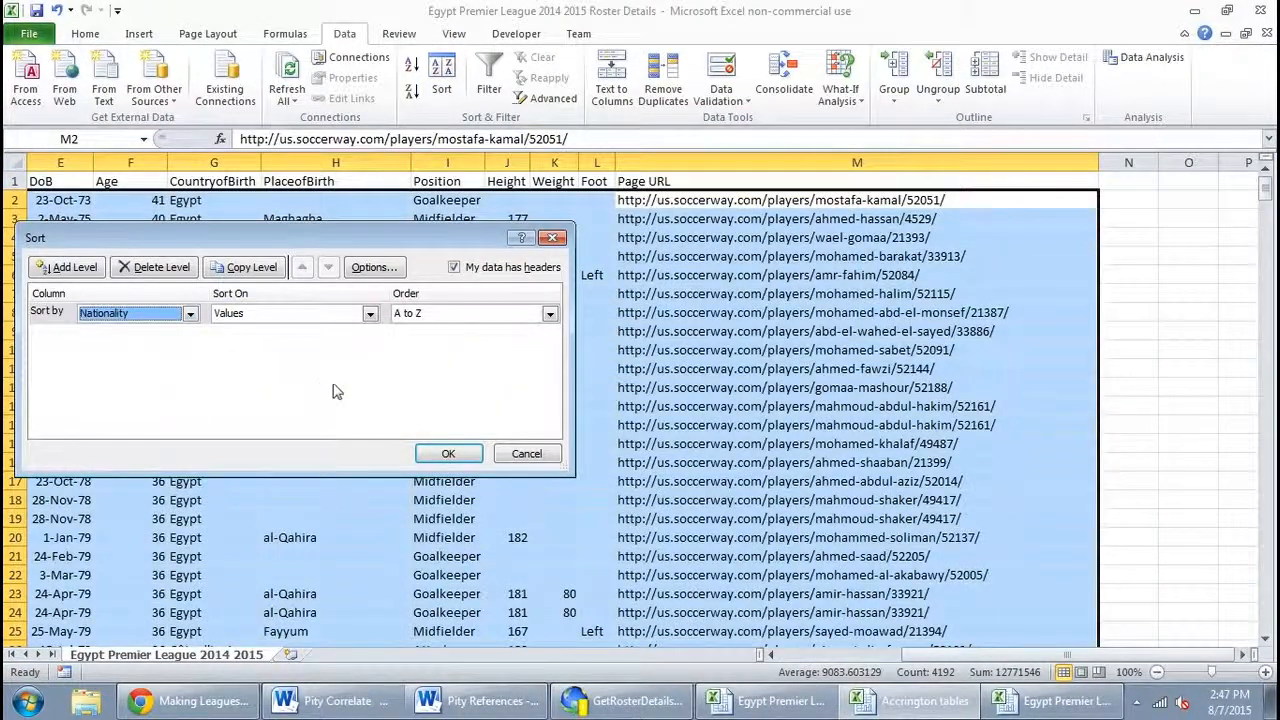
{"action": "left_click", "coordinate": [449, 454]}
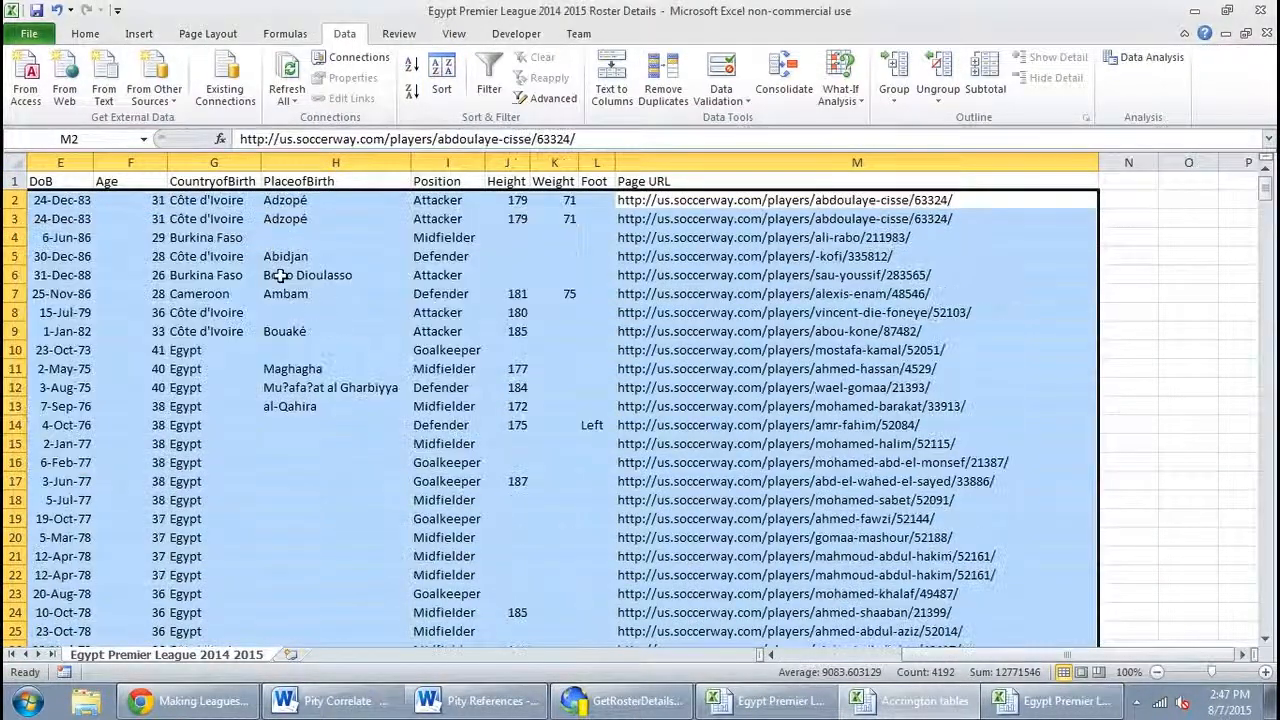
Check the Nationality column from the first roster row to the last and back up for wrong or misplaced entries.
{"action": "left_click", "coordinate": [221, 242]}
{"action": "key", "text": "Left"}
{"action": "key", "text": "Left"}
{"action": "key", "text": "Left"}
{"action": "key", "text": "Left"}
{"action": "key", "text": "Up"}
{"action": "key", "text": "Right"}
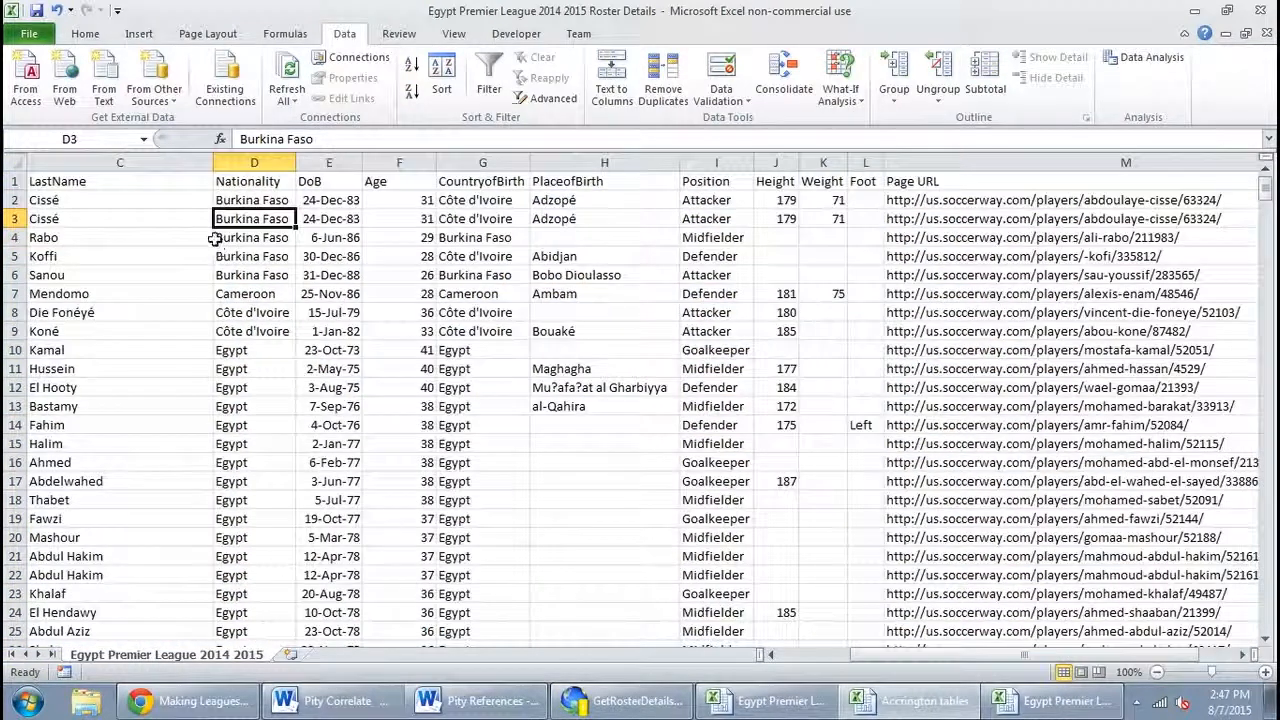
{"action": "key", "text": "Page_Down"}
{"action": "key", "text": "Page_Down"}
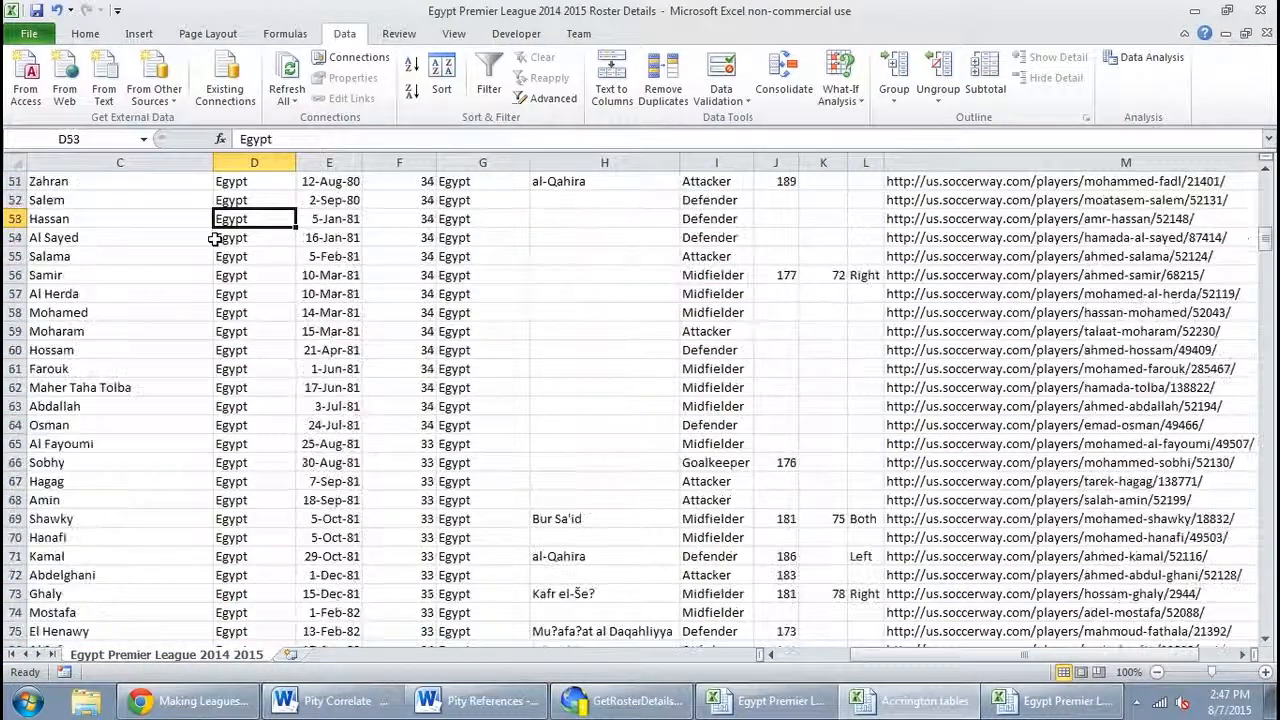
{"action": "key", "text": "Page_Down"}
{"action": "key", "text": "Page_Down"}
{"action": "key", "text": "Page_Down"}
{"action": "key", "text": "Page_Down"}
{"action": "key", "text": "Page_Down"}
{"action": "key", "text": "Page_Down"}
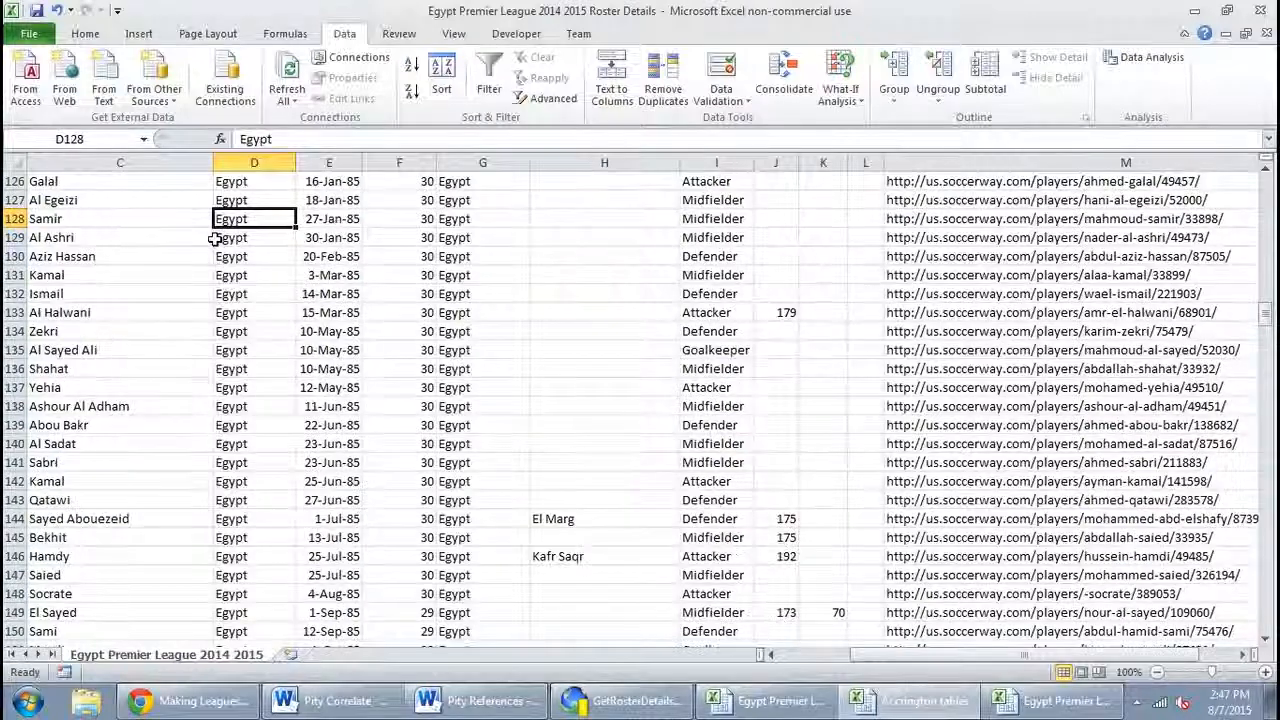
{"action": "key", "text": "Page_Down"}
{"action": "key", "text": "Page_Down"}
{"action": "key", "text": "Page_Down"}
{"action": "key", "text": "Page_Down"}
{"action": "key", "text": "Page_Down"}
{"action": "key", "text": "Page_Down"}
{"action": "key", "text": "Page_Down"}
{"action": "key", "text": "Page_Down"}
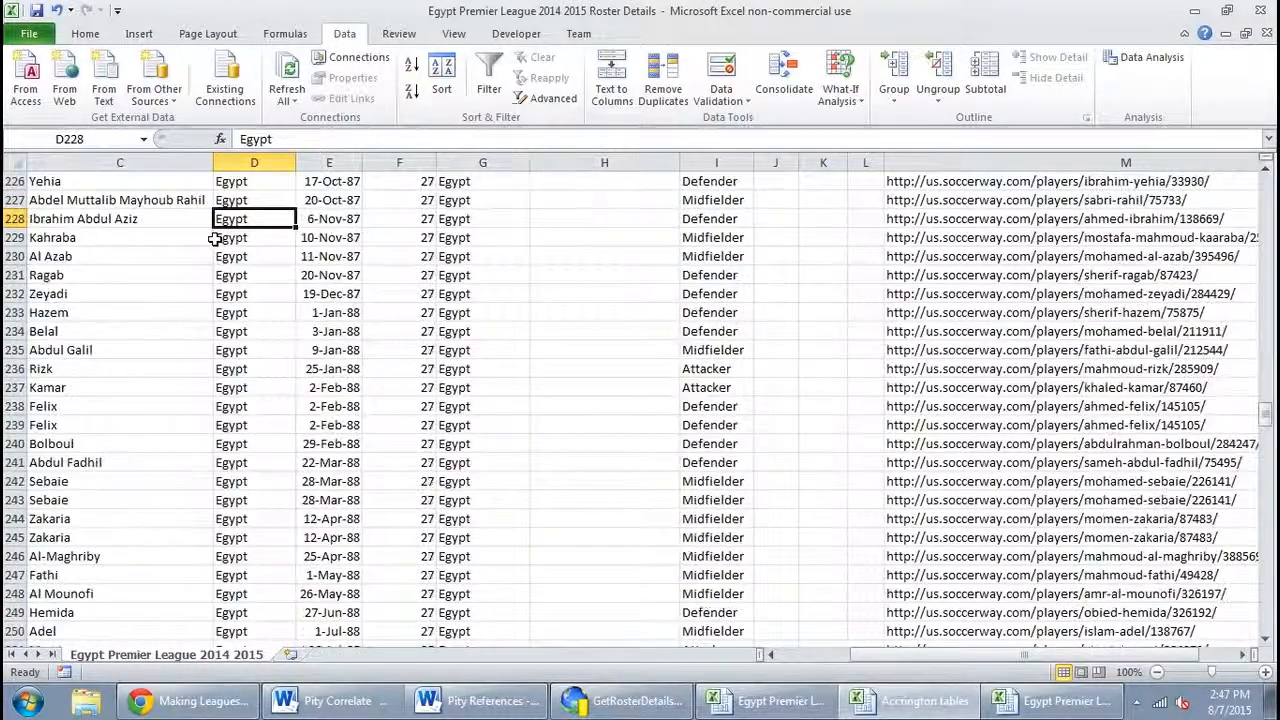
{"action": "key", "text": "Page_Down"}
{"action": "key", "text": "Page_Down"}
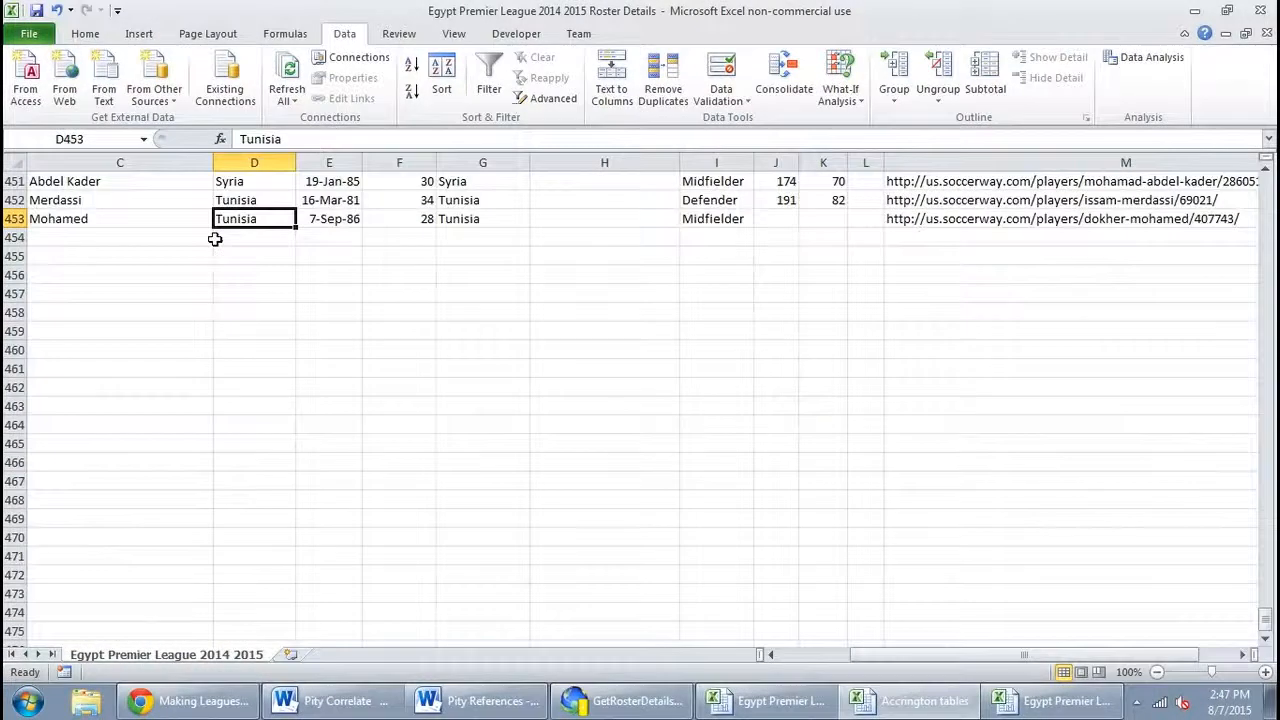
{"action": "key", "text": "Page_Up"}
{"action": "key", "text": "Page_Up"}
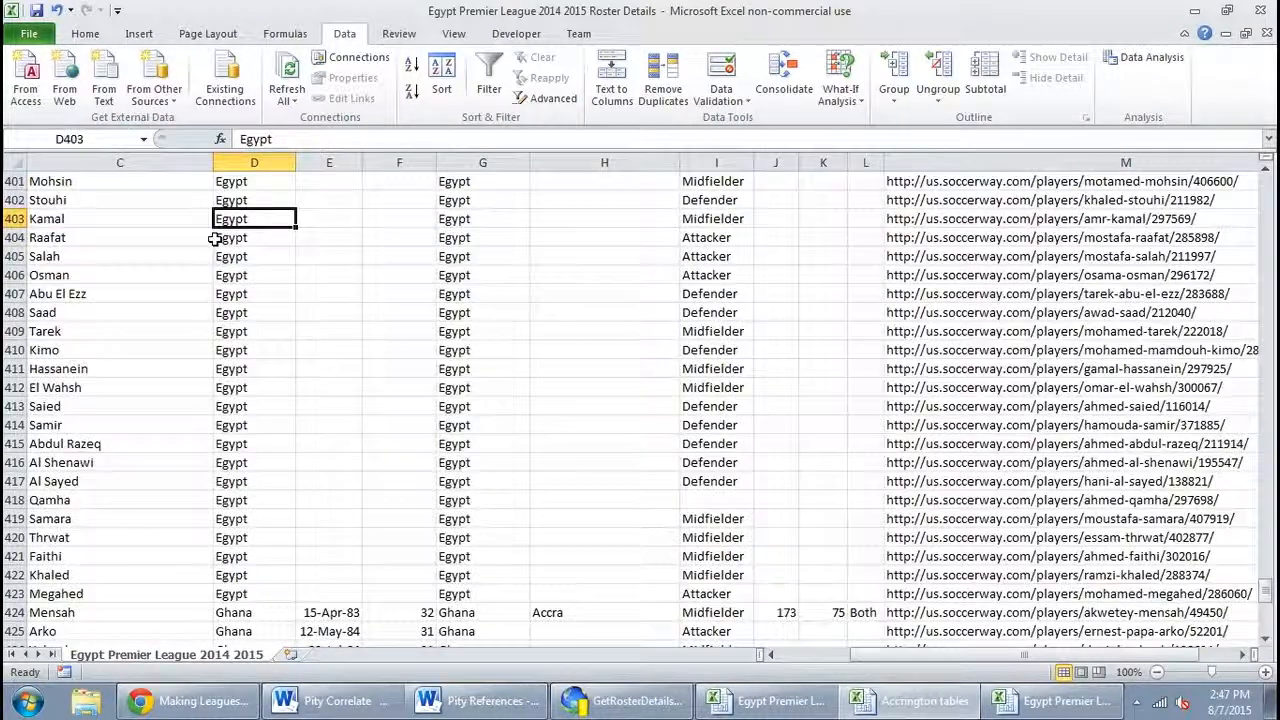
{"action": "key", "text": "Page_Up"}
{"action": "key", "text": "Page_Up"}
{"action": "key", "text": "Page_Up"}
{"action": "key", "text": "Page_Up"}
{"action": "key", "text": "Page_Up"}
{"action": "key", "text": "Page_Up"}
{"action": "key", "text": "Page_Up"}
{"action": "key", "text": "Page_Up"}
{"action": "key", "text": "Page_Up"}
{"action": "key", "text": "Page_Up"}
{"action": "key", "text": "Page_Up"}
{"action": "key", "text": "Page_Up"}
{"action": "key", "text": "Page_Up"}
{"action": "key", "text": "Page_Up"}
{"action": "key", "text": "Page_Up"}
{"action": "key", "text": "Page_Up"}
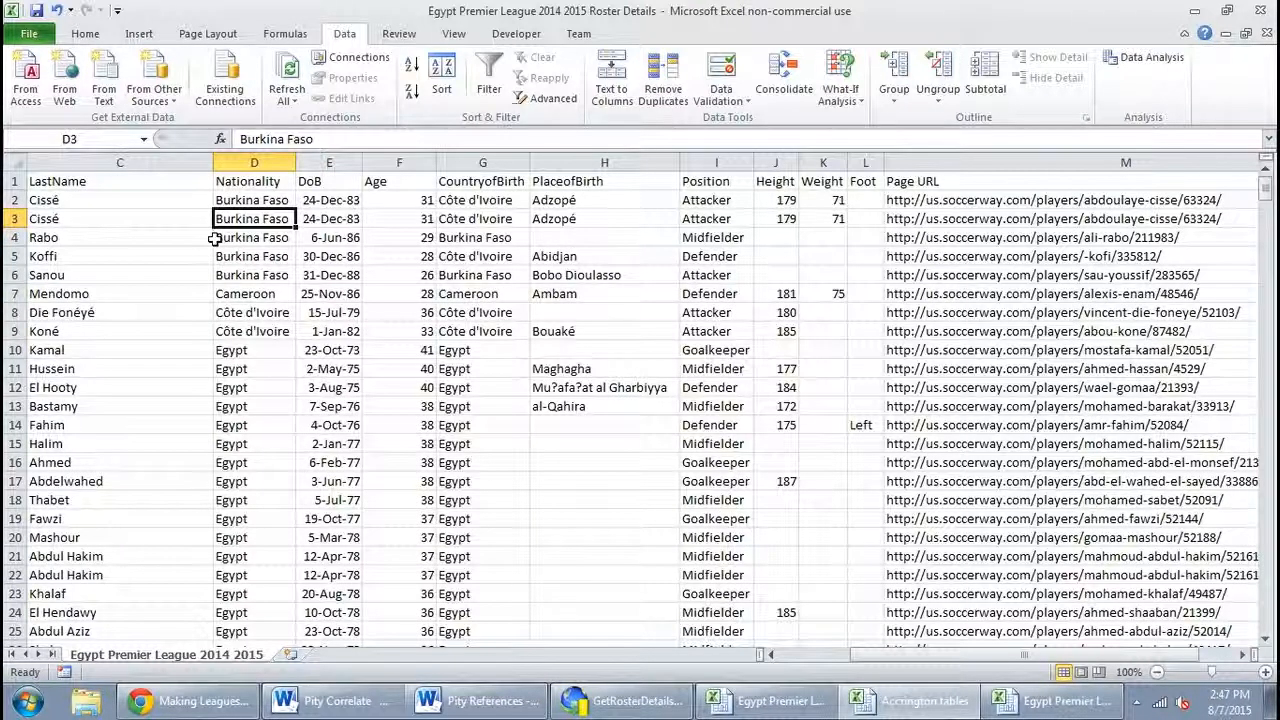
Check the FirstName and LastName columns down the sorted roster for errors, and return to the first Nationality cell.
{"action": "key", "text": "Left"}
{"action": "key", "text": "Left"}
{"action": "key", "text": "Left"}
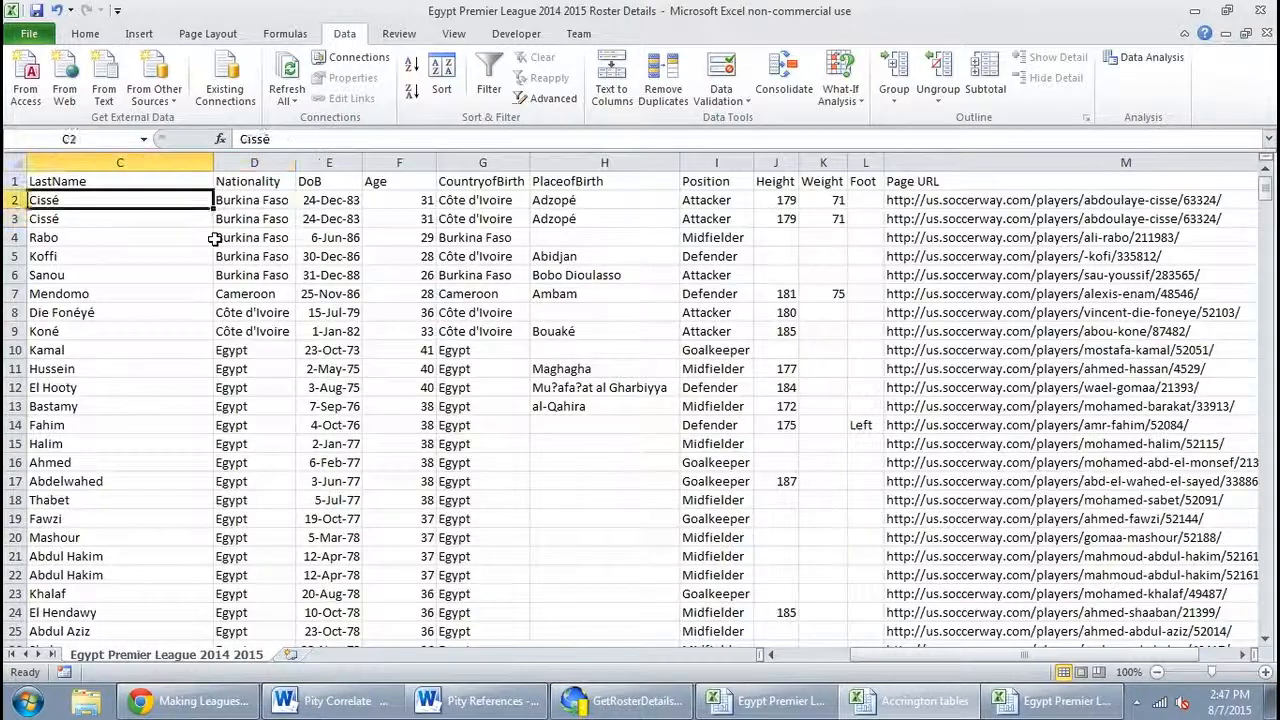
{"action": "key", "text": "Right"}
{"action": "key", "text": "Right"}
{"action": "key", "text": "Right"}
{"action": "key", "text": "Left"}
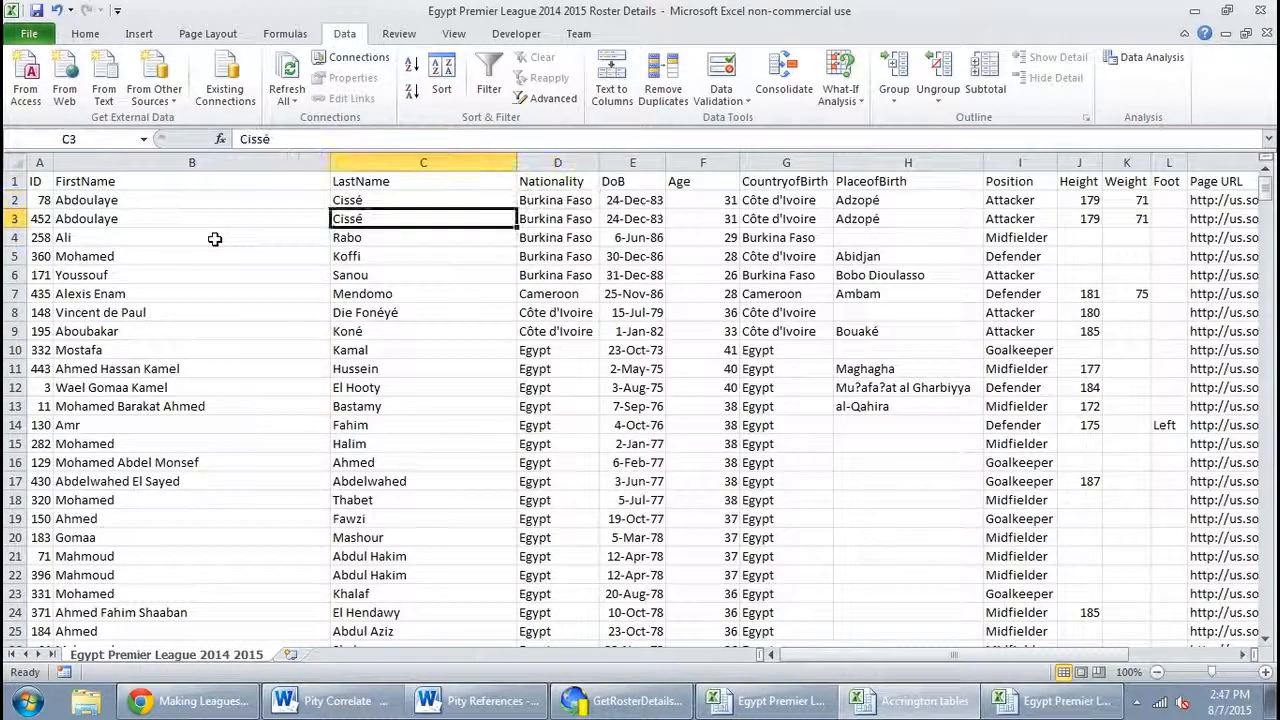
{"action": "key", "text": "Page_Down"}
{"action": "key", "text": "Page_Down"}
{"action": "key", "text": "Page_Down"}
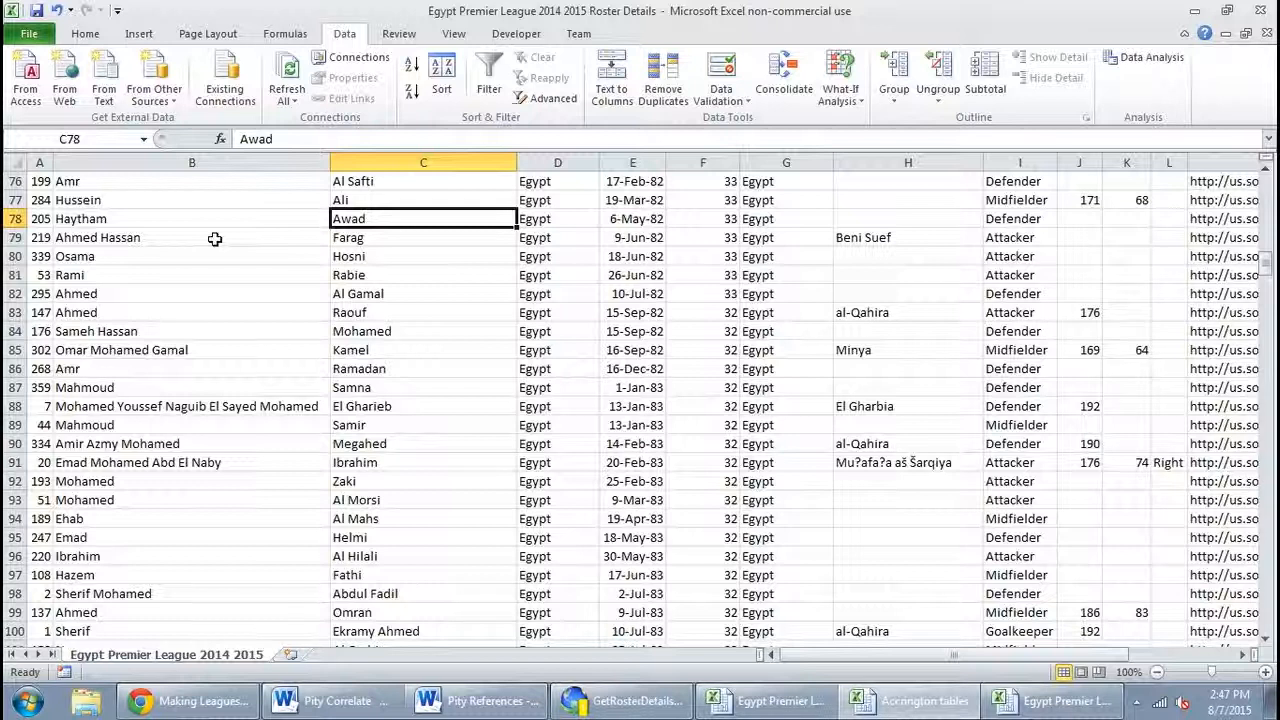
{"action": "key", "text": "Page_Down"}
{"action": "key", "text": "Page_Down"}
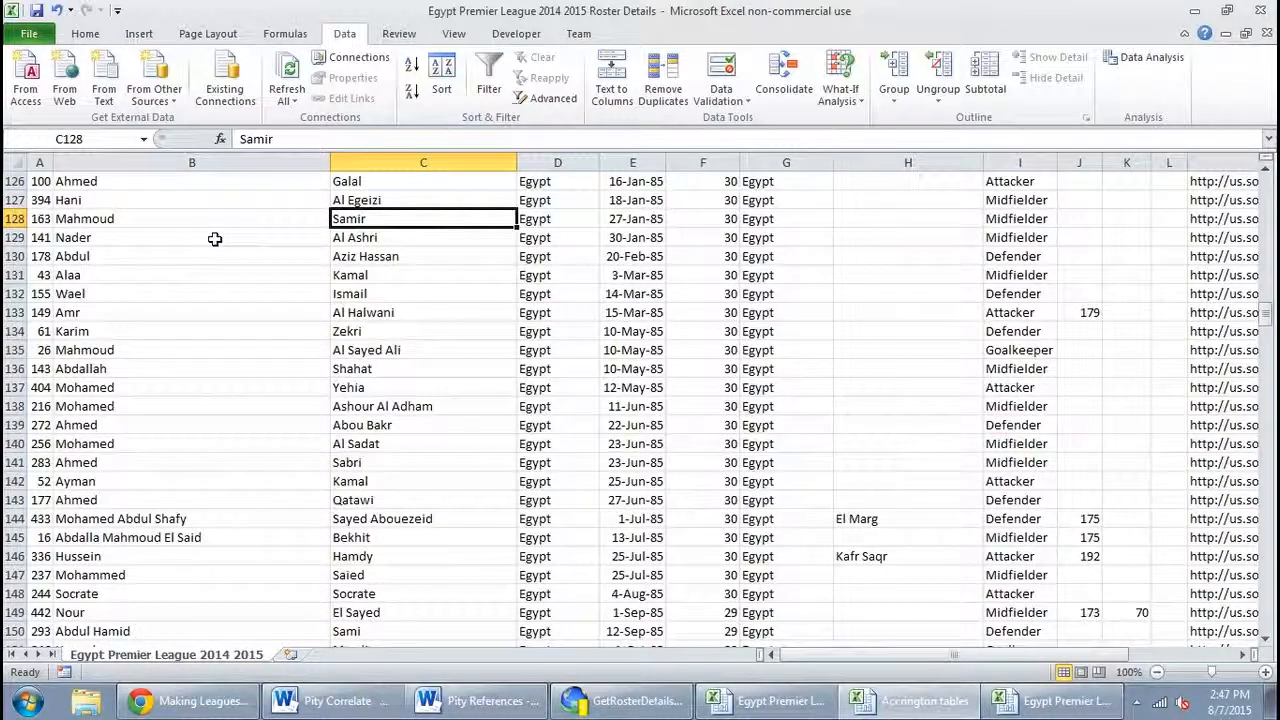
{"action": "key", "text": "Page_Down"}
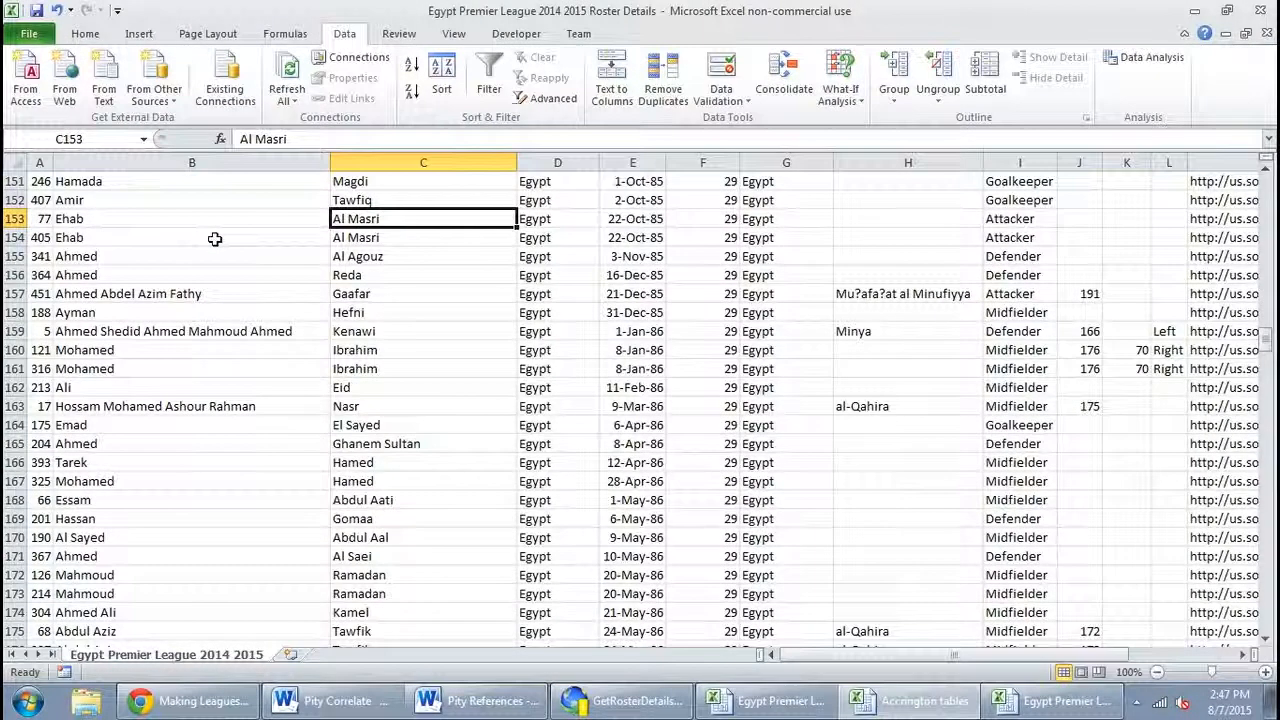
{"action": "key", "text": "Page_Down"}
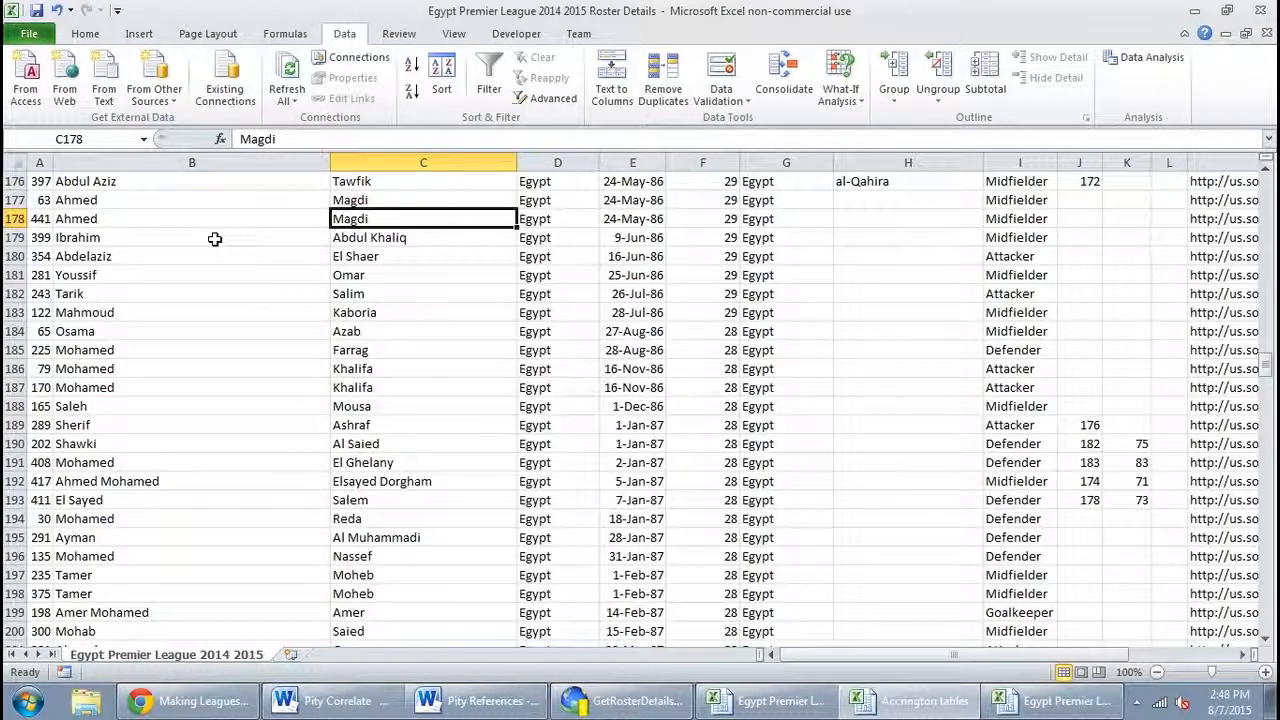
{"action": "key", "text": "Page_Down"}
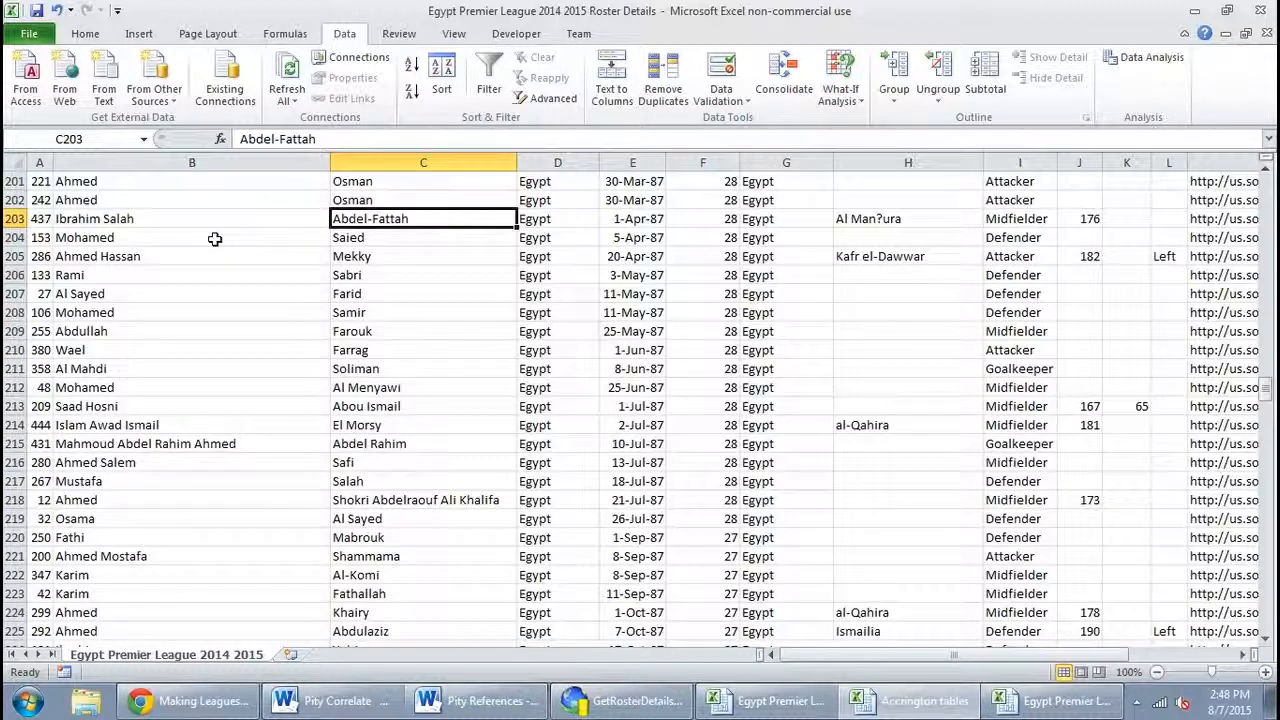
{"action": "key", "text": "Page_Down"}
{"action": "key", "text": "Page_Down"}
{"action": "key", "text": "Page_Down"}
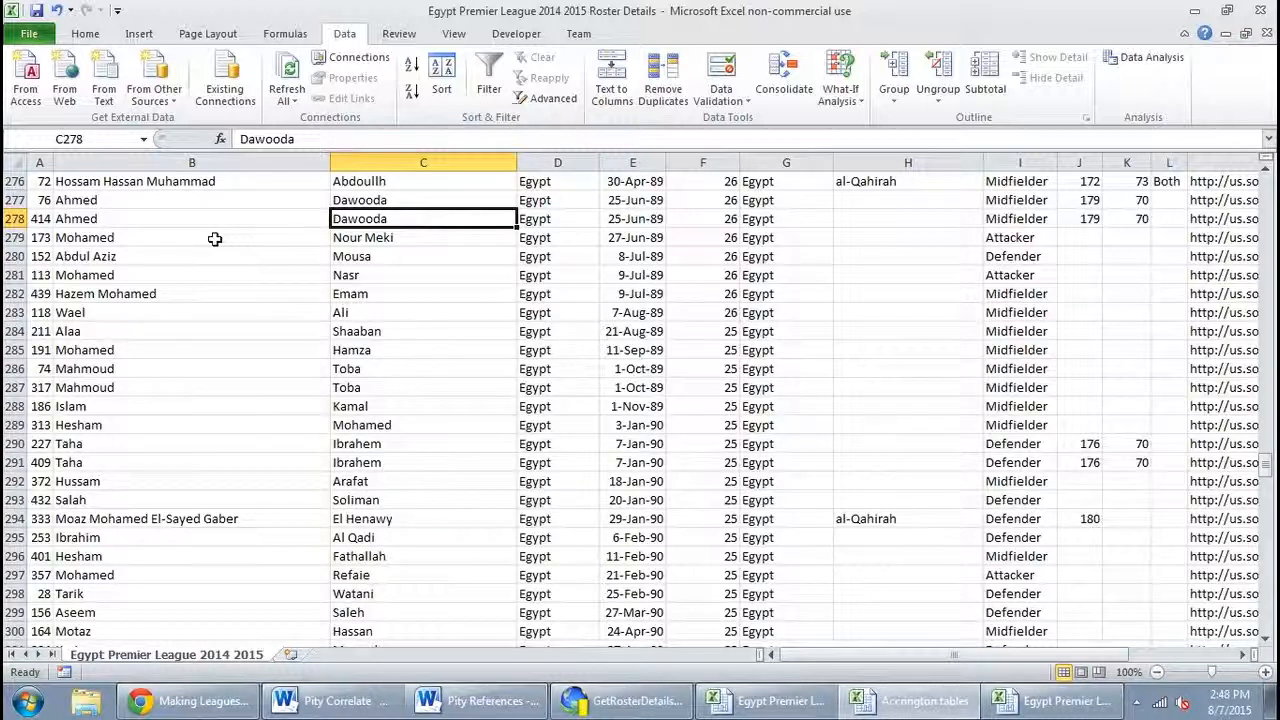
{"action": "key", "text": "Page_Down"}
{"action": "key", "text": "Page_Down"}
{"action": "key", "text": "Page_Down"}
{"action": "key", "text": "Page_Down"}
{"action": "key", "text": "Page_Down"}
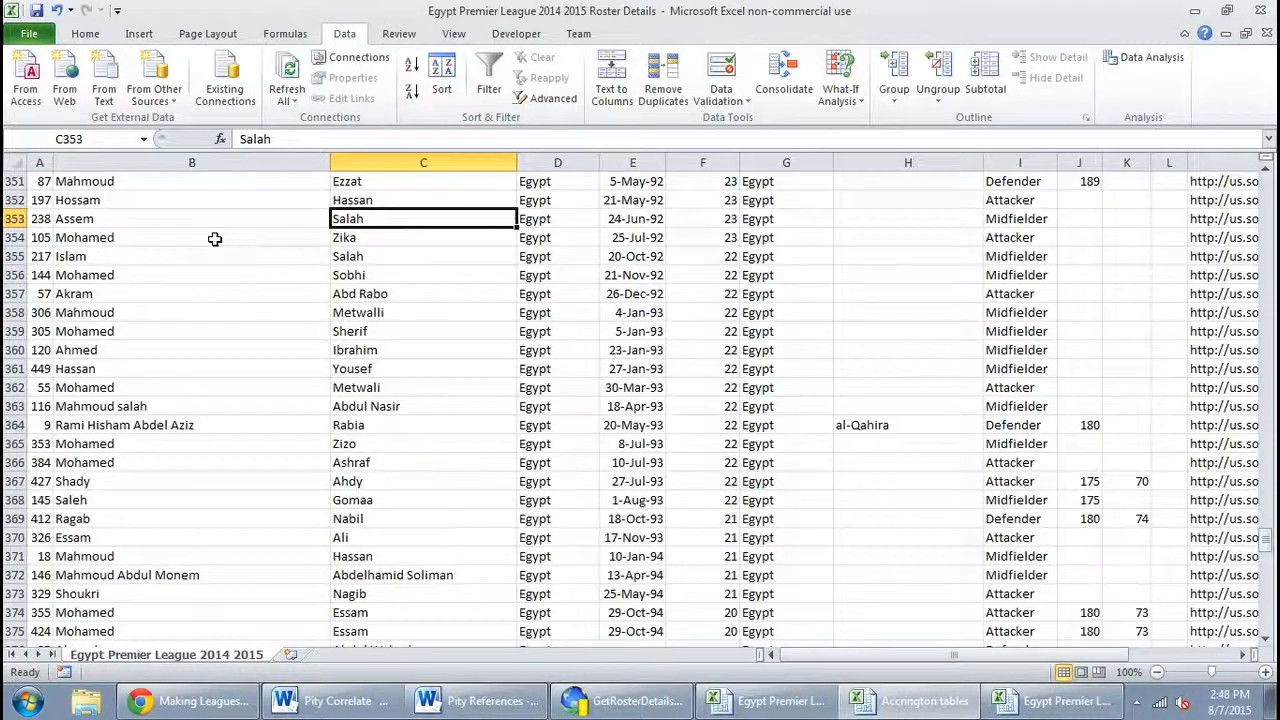
{"action": "key", "text": "Page_Down"}
{"action": "key", "text": "Page_Down"}
{"action": "key", "text": "Page_Up"}
{"action": "key", "text": "ctrl+Home"}
{"action": "key", "text": "Right"}
{"action": "key", "text": "Right"}
{"action": "key", "text": "Right"}
{"action": "key", "text": "Down"}
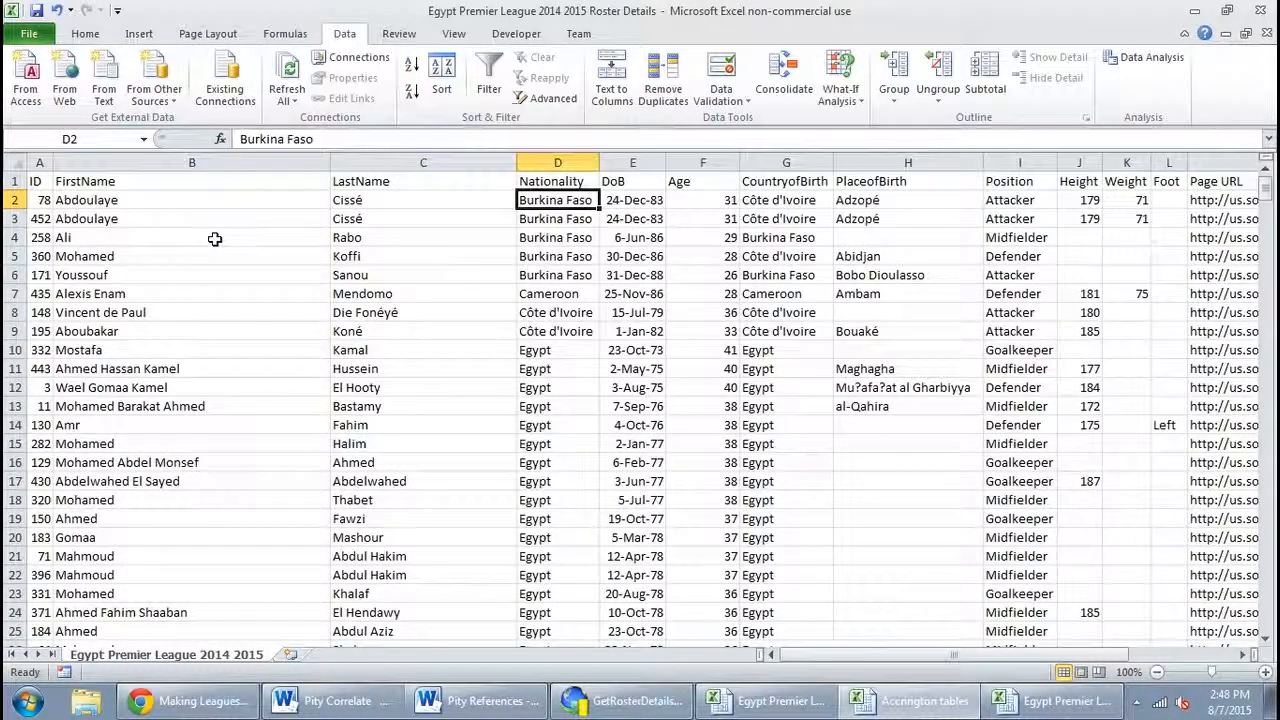